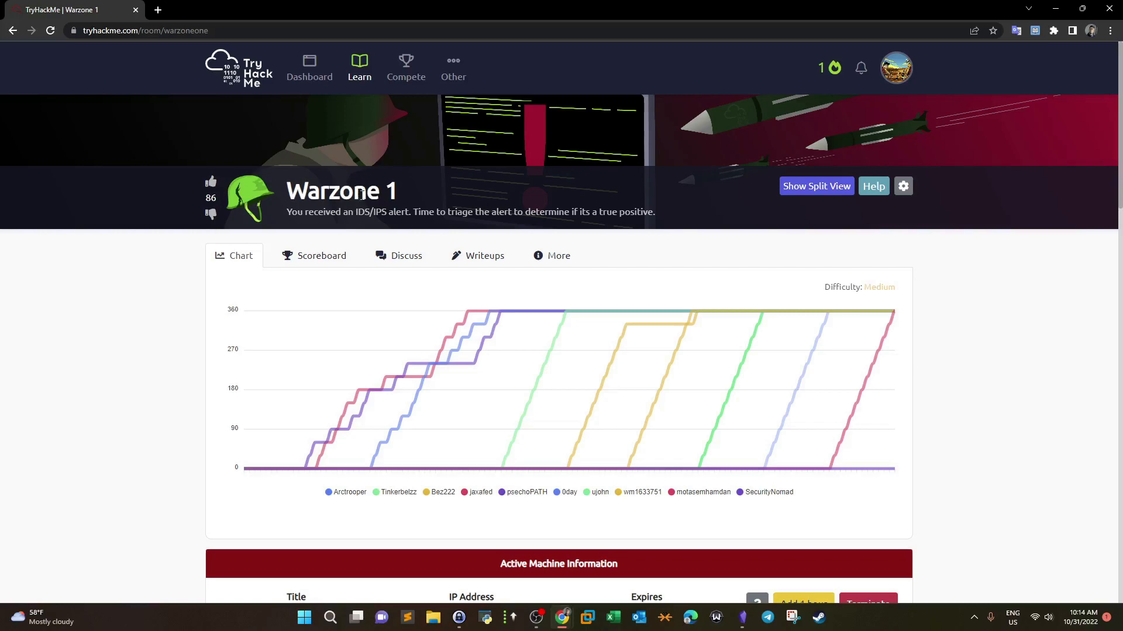
Step: Scroll the Warzone 1 room down to Task 1 and highlight its list of tools
{"action": "scroll", "coordinate": [396, 186], "scroll_direction": "down", "scroll_amount": 8}
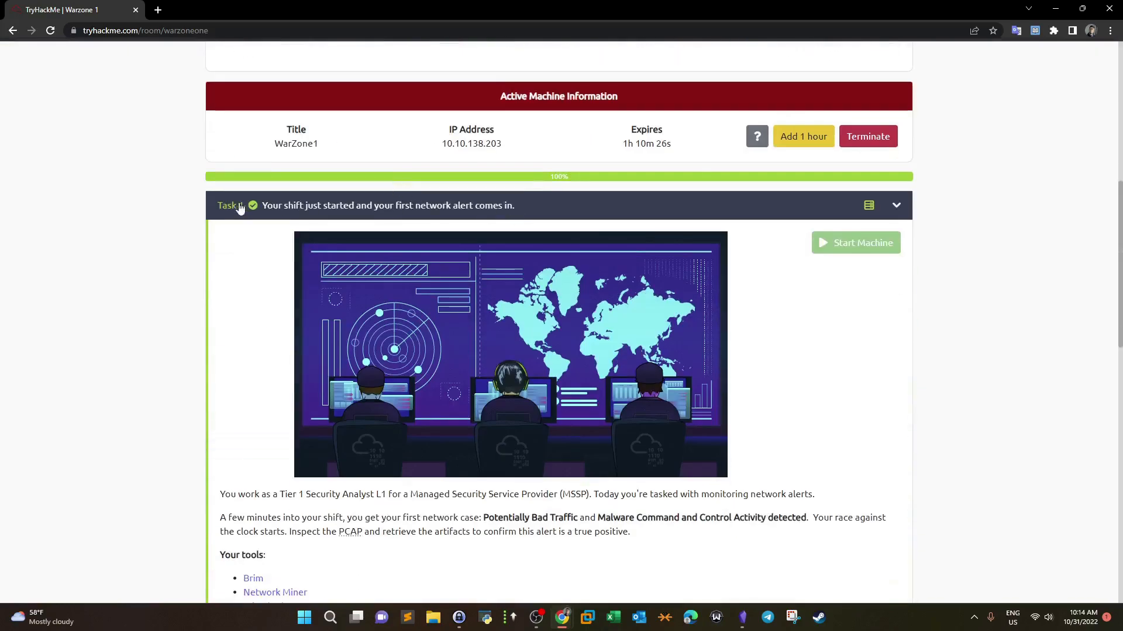
{"action": "scroll", "coordinate": [231, 214], "scroll_direction": "down", "scroll_amount": 10}
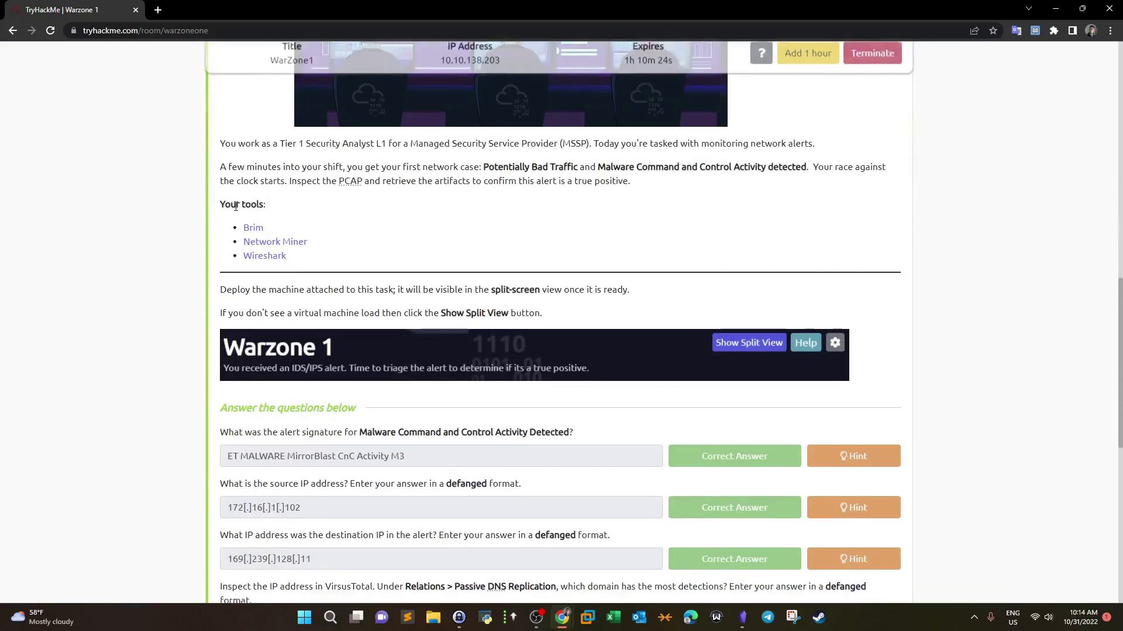
{"action": "scroll", "coordinate": [234, 212], "scroll_direction": "up", "scroll_amount": 9}
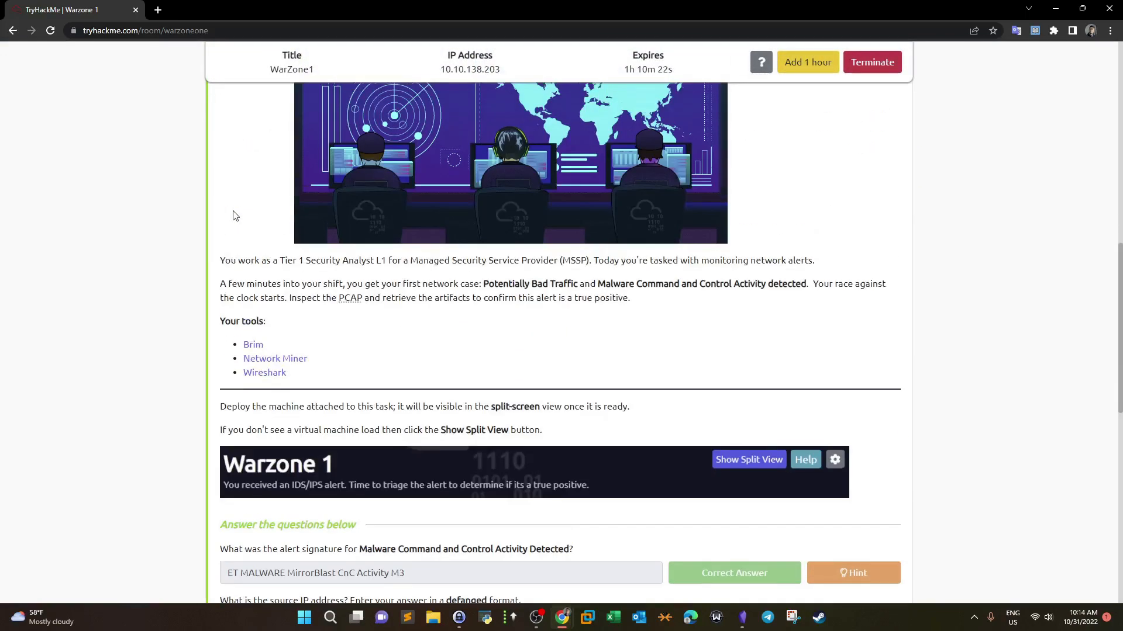
{"action": "scroll", "coordinate": [341, 228], "scroll_direction": "up", "scroll_amount": 3}
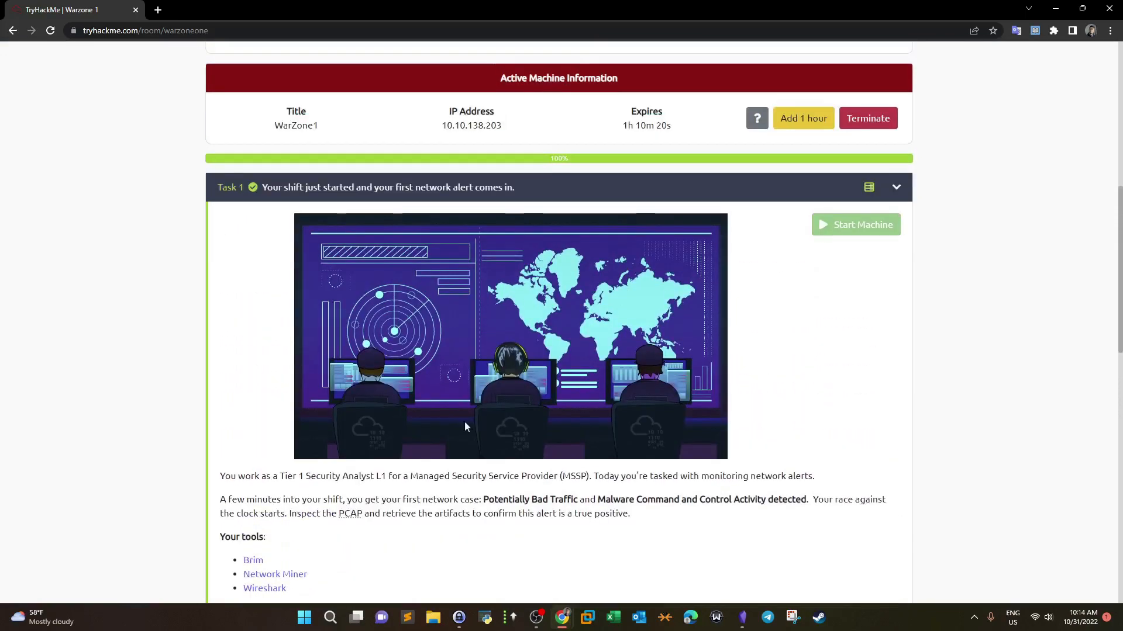
{"action": "scroll", "coordinate": [537, 453], "scroll_direction": "down", "scroll_amount": 2}
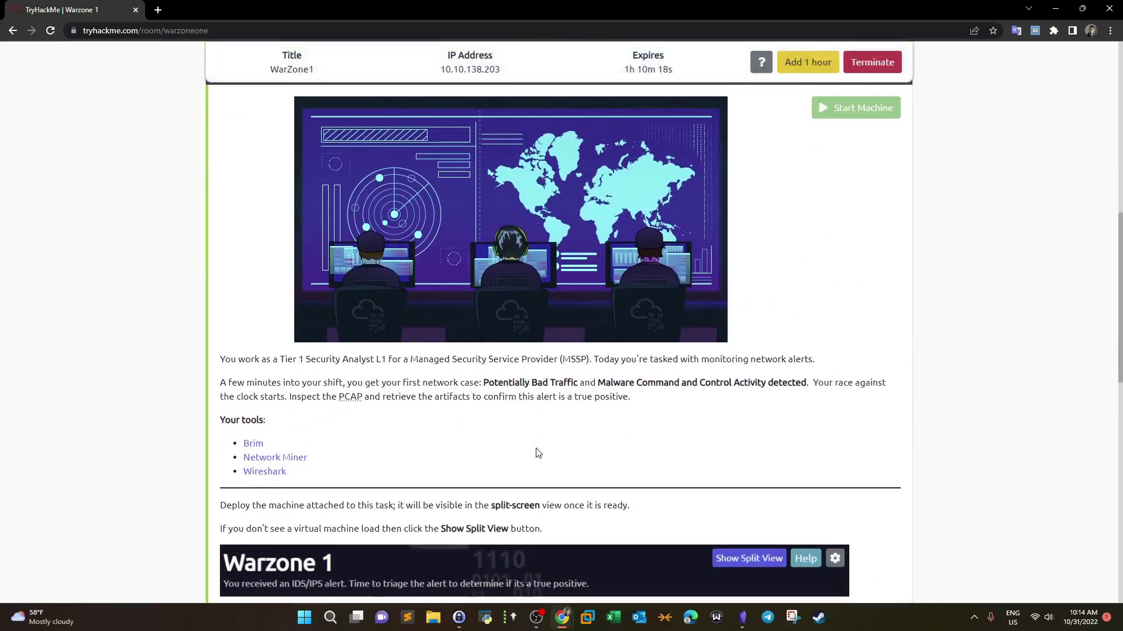
{"action": "left_click_drag", "start_coordinate": [276, 444], "coordinate": [273, 481]}
{"action": "left_click", "coordinate": [408, 466]}
{"action": "scroll", "coordinate": [407, 466], "scroll_direction": "down", "scroll_amount": 2}
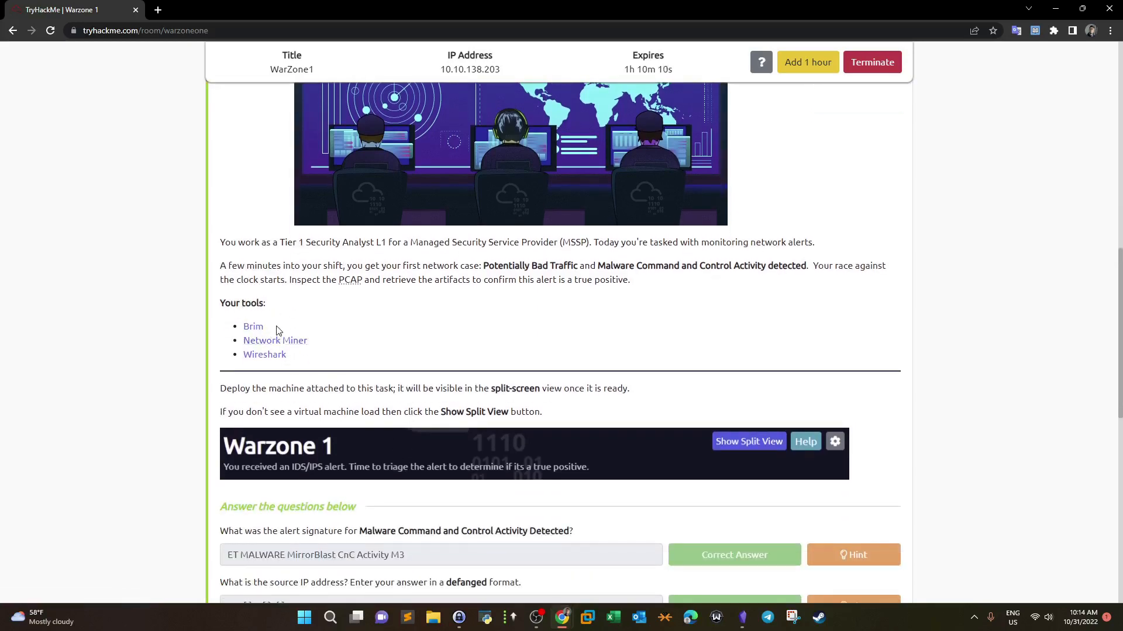
Step: Highlight the Brim, Wireshark and Network Miner tool names one at a time
{"action": "left_click_drag", "start_coordinate": [275, 326], "coordinate": [241, 326]}
{"action": "scroll", "coordinate": [298, 421], "scroll_direction": "down", "scroll_amount": 10}
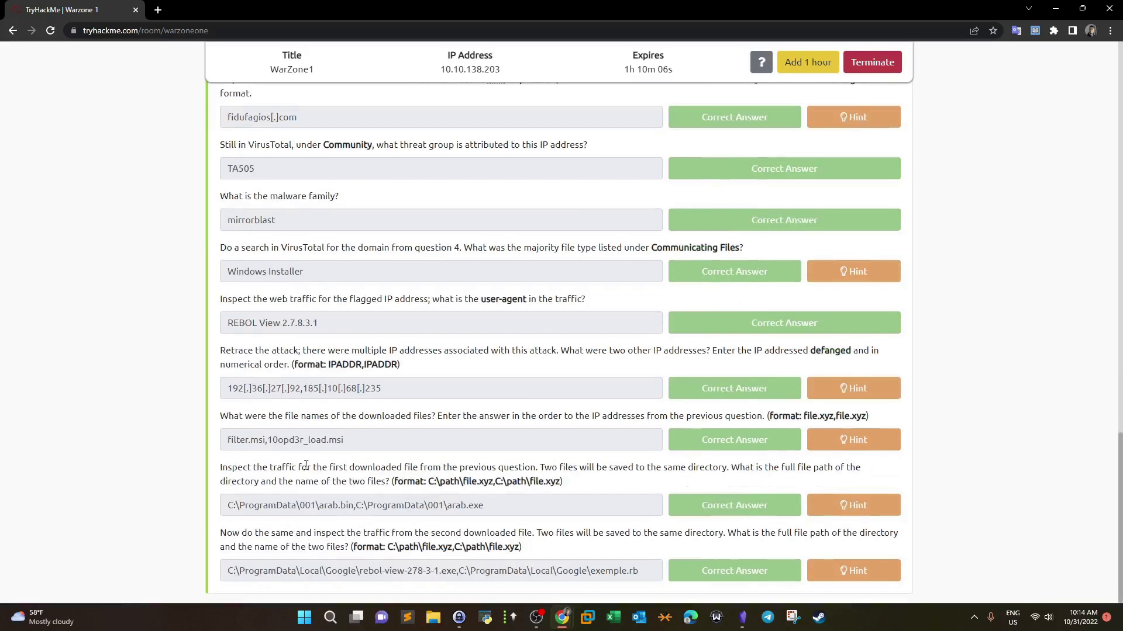
{"action": "scroll", "coordinate": [306, 465], "scroll_direction": "up", "scroll_amount": 7}
{"action": "scroll", "coordinate": [306, 465], "scroll_direction": "up", "scroll_amount": 6}
{"action": "scroll", "coordinate": [306, 465], "scroll_direction": "down", "scroll_amount": 3}
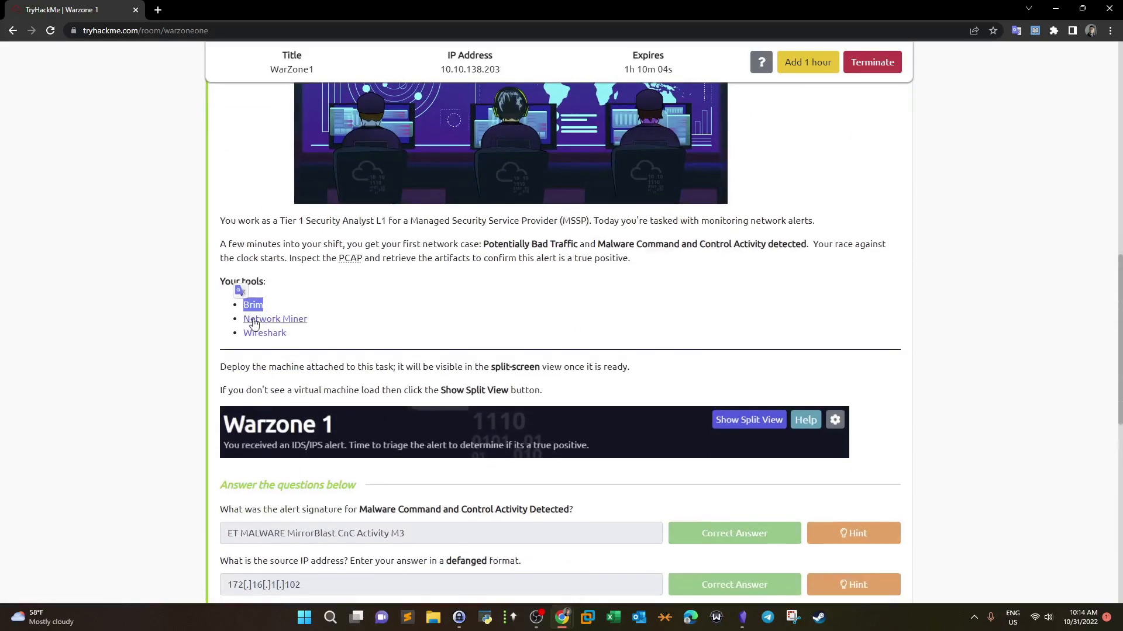
{"action": "left_click_drag", "start_coordinate": [309, 336], "coordinate": [239, 341]}
{"action": "left_click", "coordinate": [337, 334]}
{"action": "left_click_drag", "start_coordinate": [310, 320], "coordinate": [243, 320]}
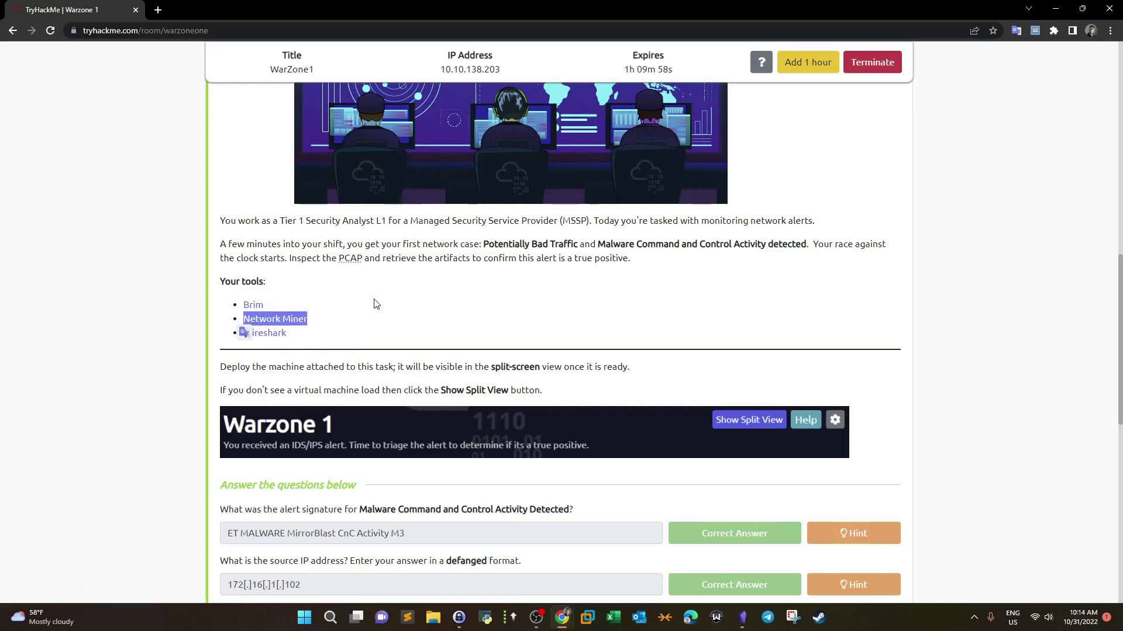
{"action": "scroll", "coordinate": [375, 303], "scroll_direction": "up", "scroll_amount": 1}
{"action": "scroll", "coordinate": [376, 303], "scroll_direction": "up", "scroll_amount": 1}
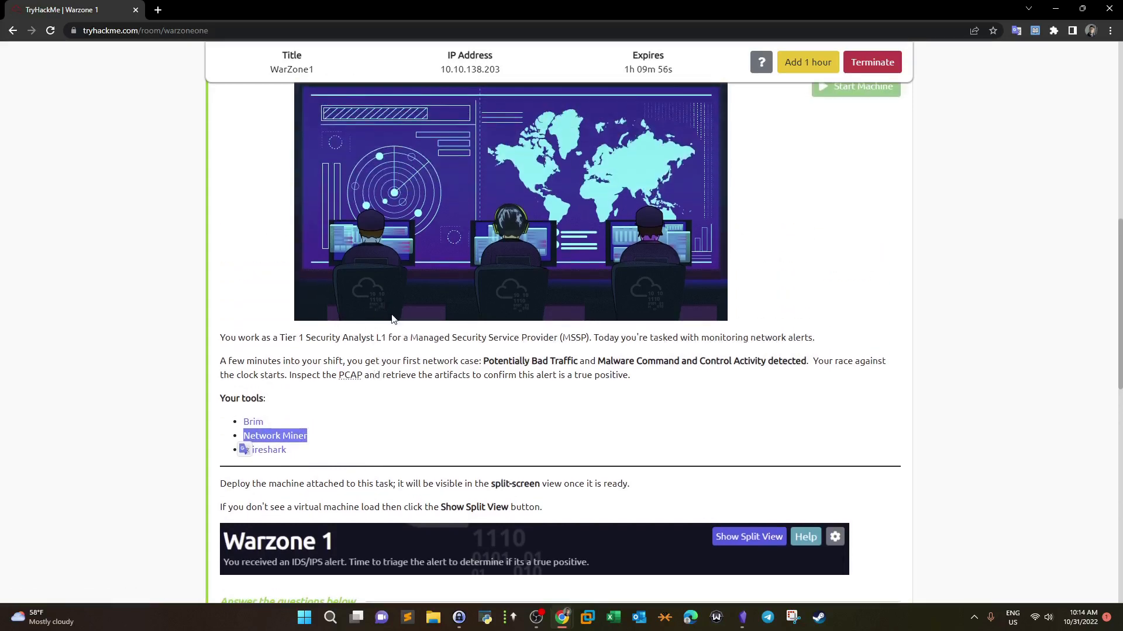
{"action": "left_click_drag", "start_coordinate": [221, 361], "coordinate": [492, 363]}
{"action": "left_click", "coordinate": [501, 364]}
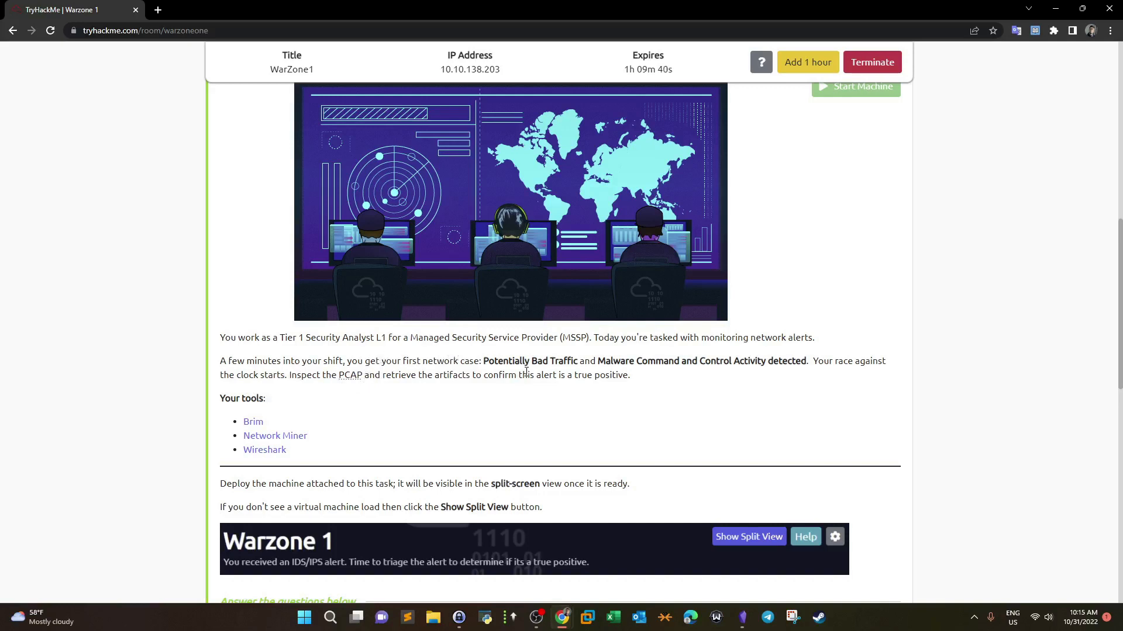
{"action": "left_click_drag", "start_coordinate": [632, 375], "coordinate": [484, 361]}
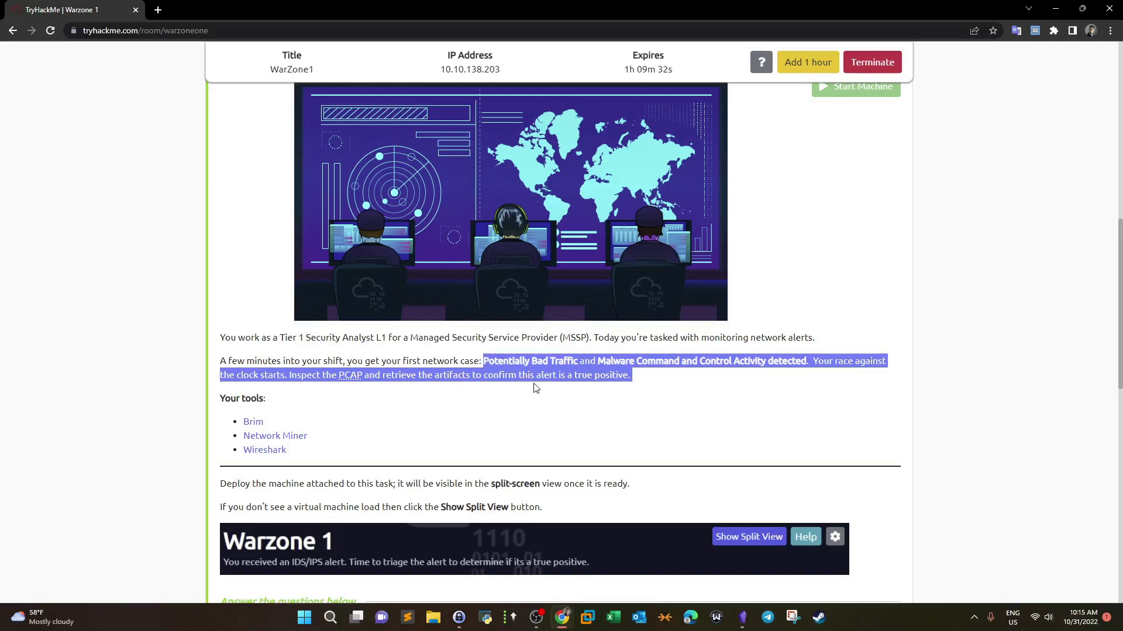
{"action": "scroll", "coordinate": [533, 388], "scroll_direction": "up", "scroll_amount": 1}
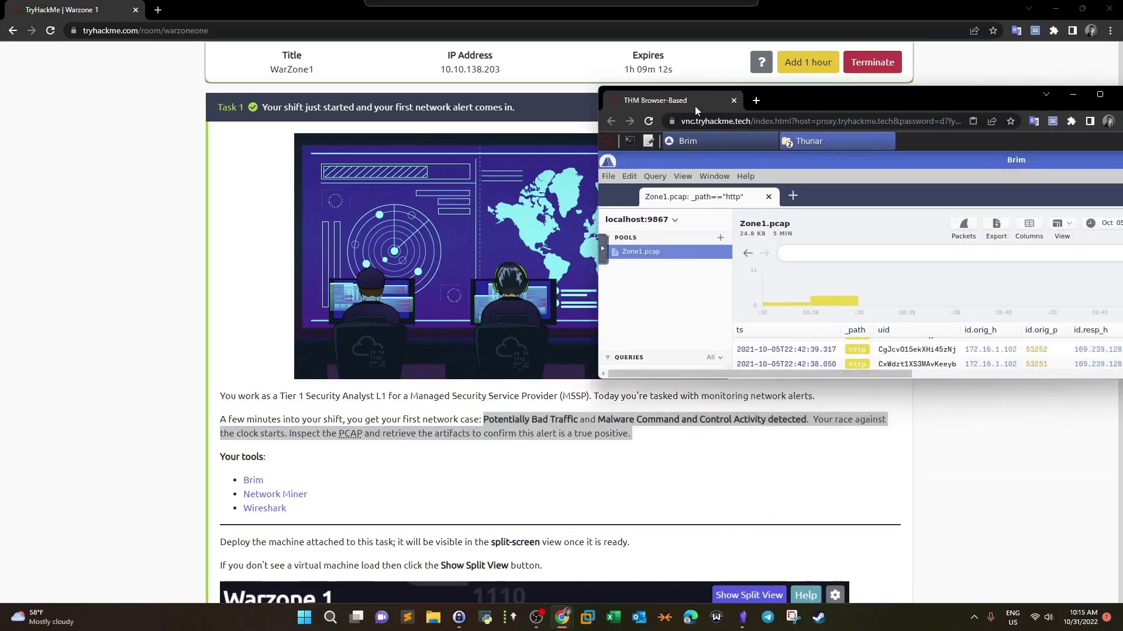
Step: Open the attached machine, bring Brim in front of the Tools file manager, and maximize it
{"action": "double_click", "coordinate": [803, 91]}
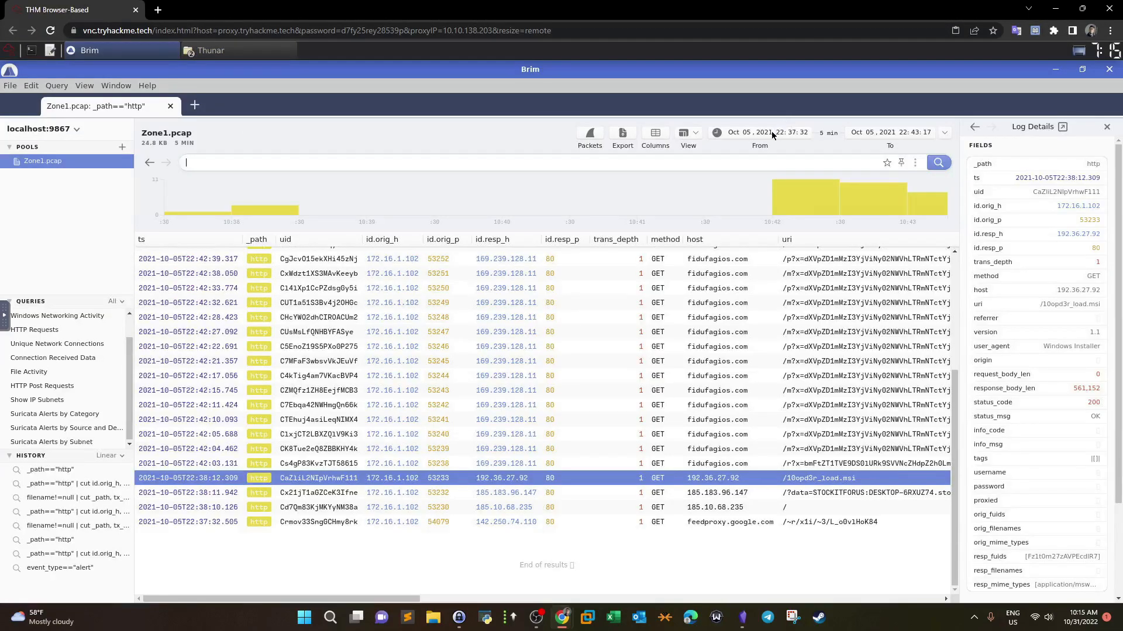
{"action": "scroll", "coordinate": [954, 363], "scroll_direction": "up", "scroll_amount": 2}
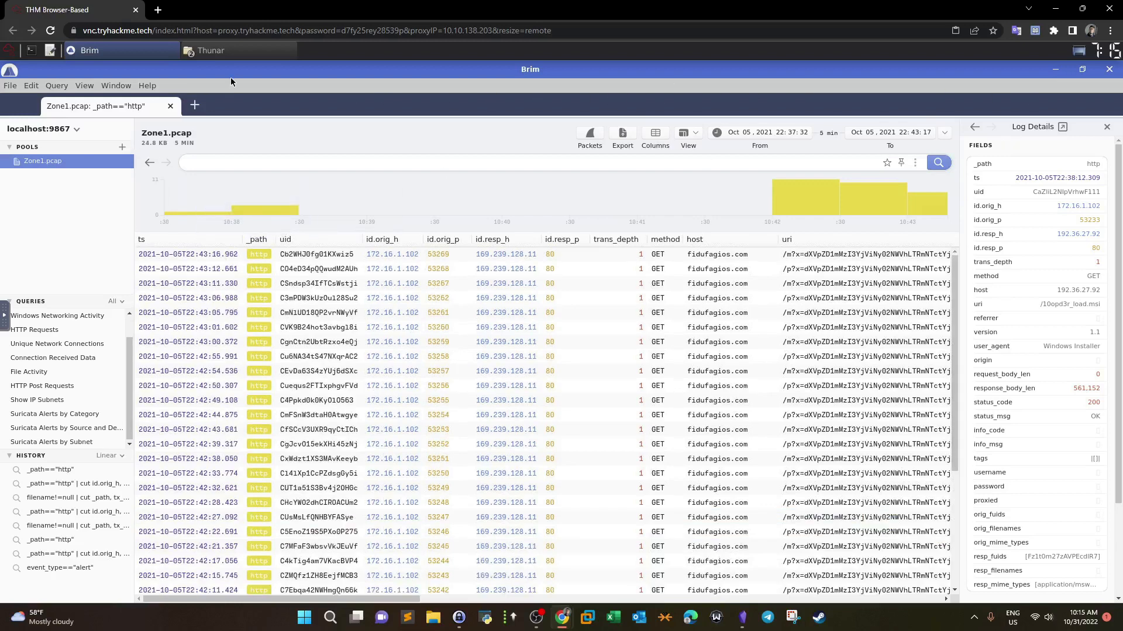
{"action": "left_click_drag", "start_coordinate": [247, 68], "coordinate": [629, 209]}
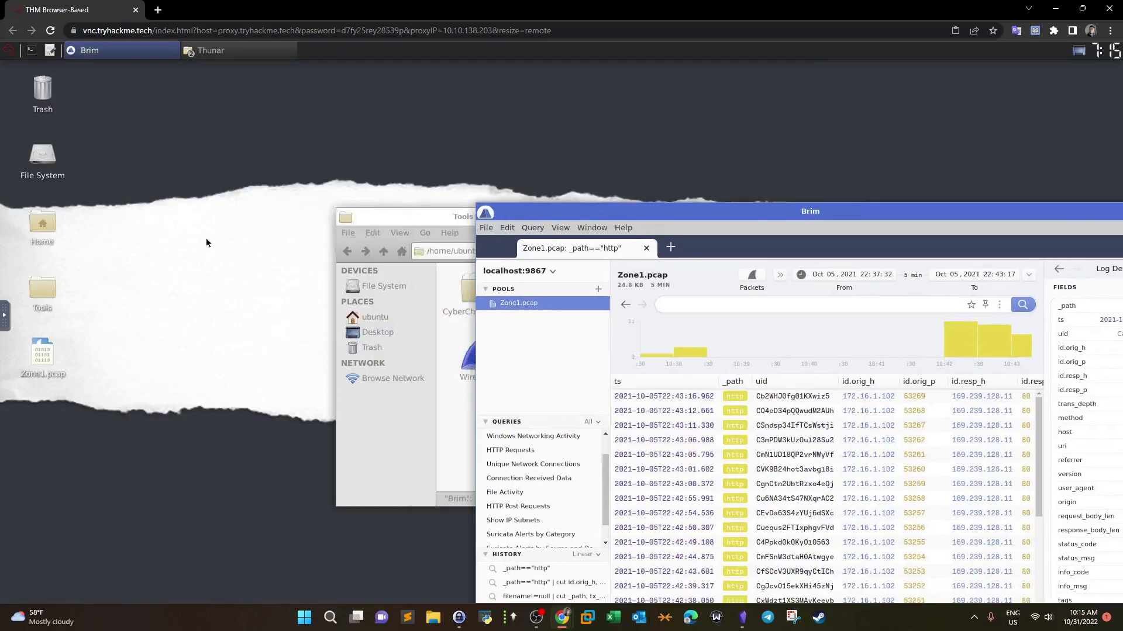
{"action": "left_click", "coordinate": [471, 211]}
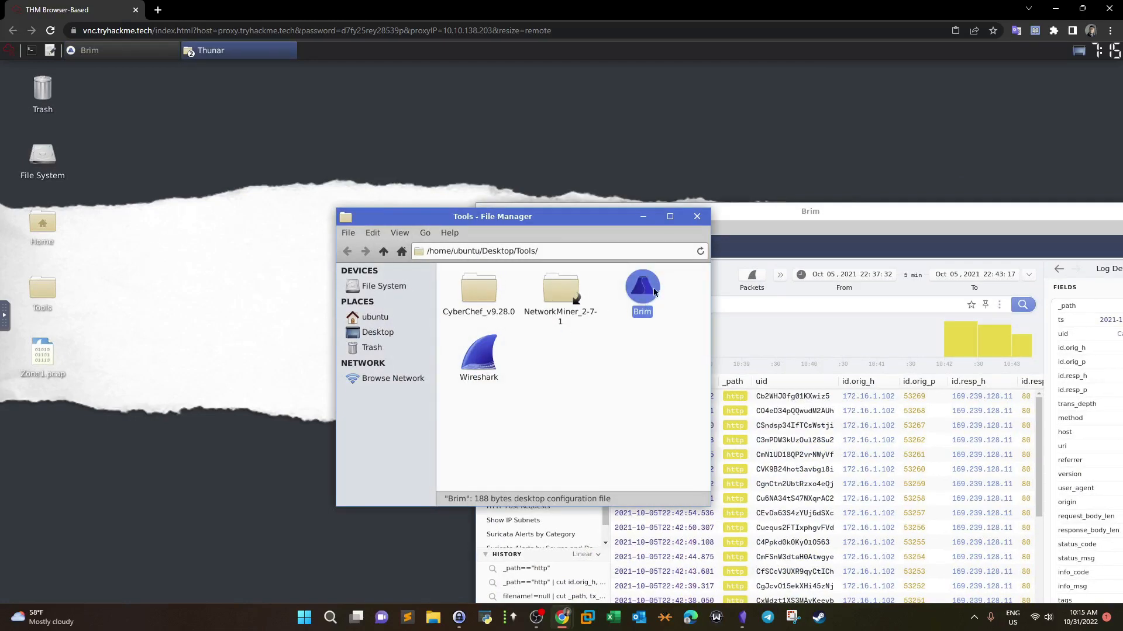
{"action": "left_click", "coordinate": [825, 213]}
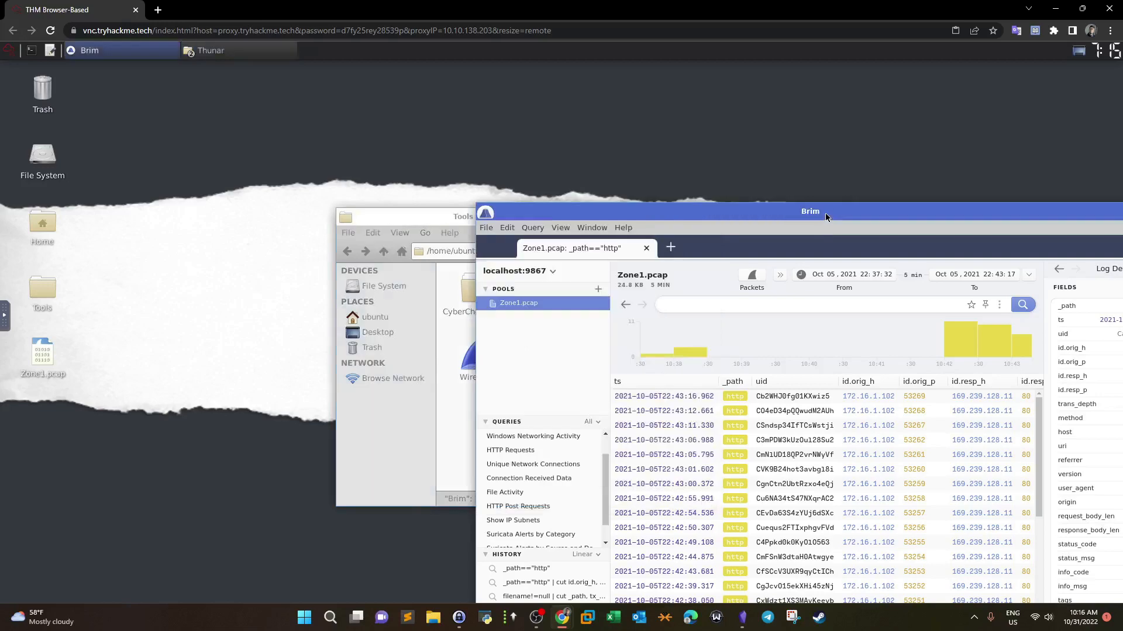
{"action": "double_click", "coordinate": [825, 214]}
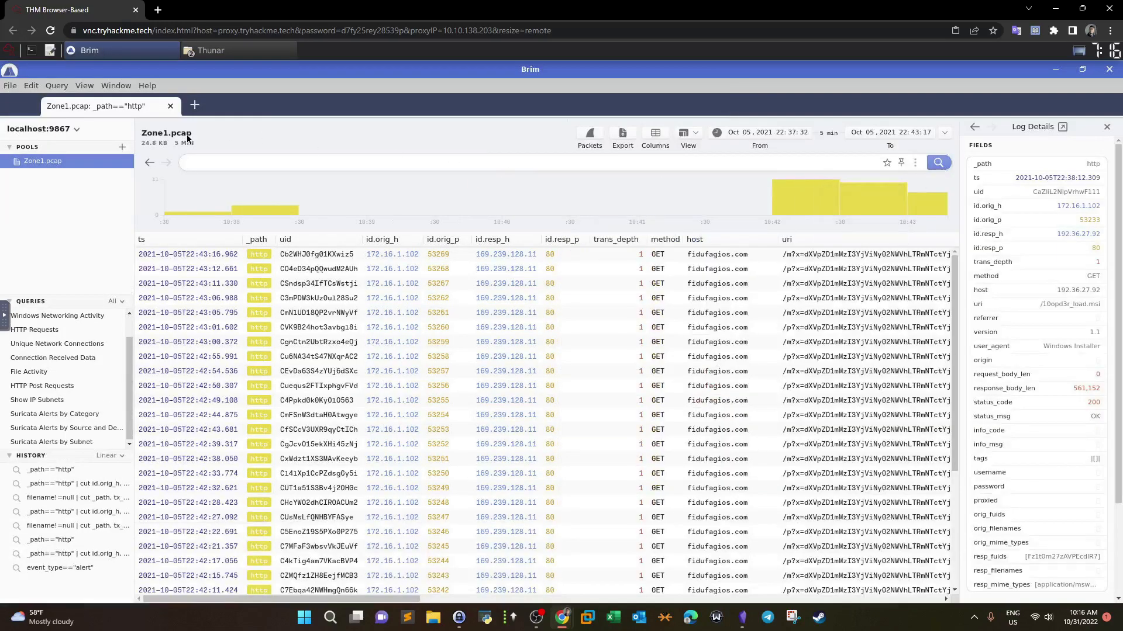
Step: Look through Brim's file options, then restore and re-maximize the Brim window
{"action": "left_click", "coordinate": [11, 88]}
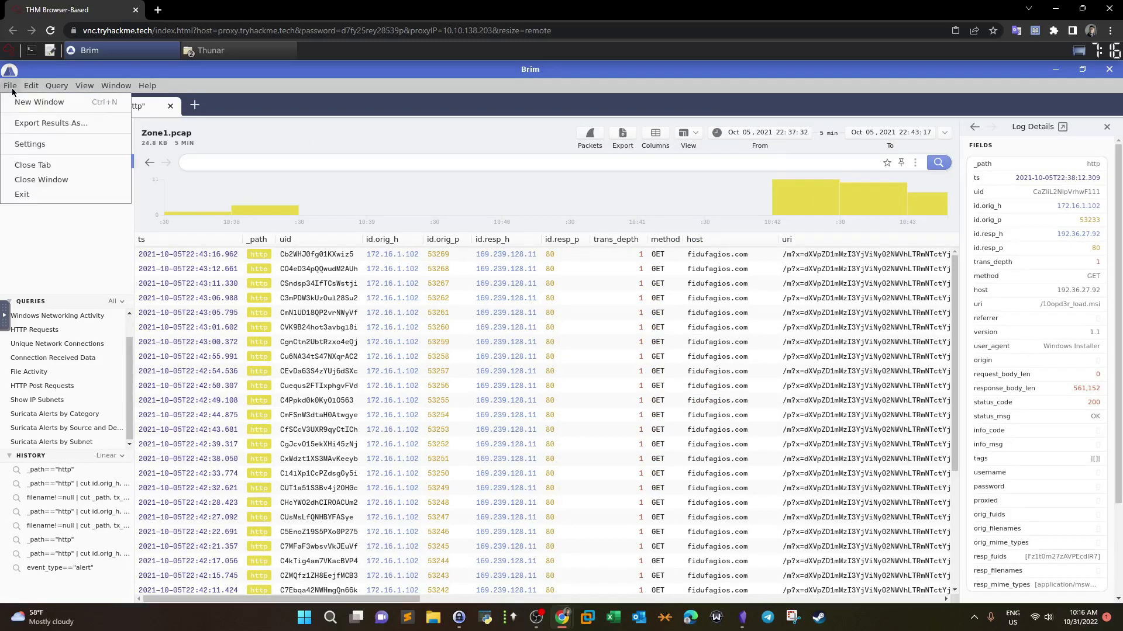
{"action": "left_click", "coordinate": [300, 145]}
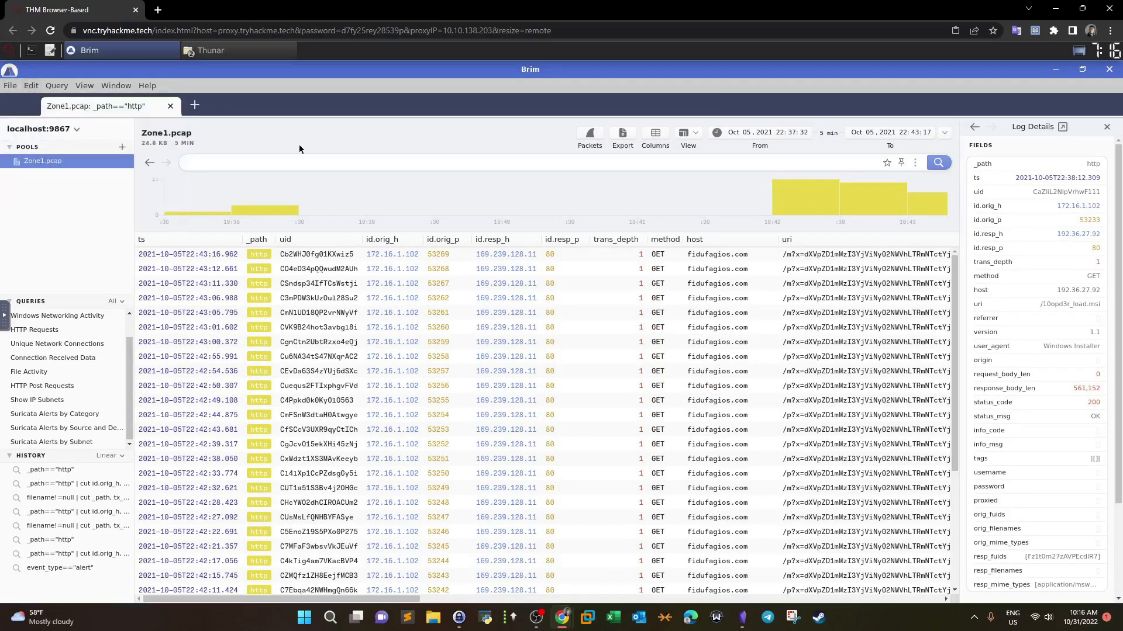
{"action": "left_click_drag", "start_coordinate": [459, 72], "coordinate": [625, 121]}
{"action": "left_click_drag", "start_coordinate": [78, 331], "coordinate": [25, 402]}
{"action": "double_click", "coordinate": [602, 122]}
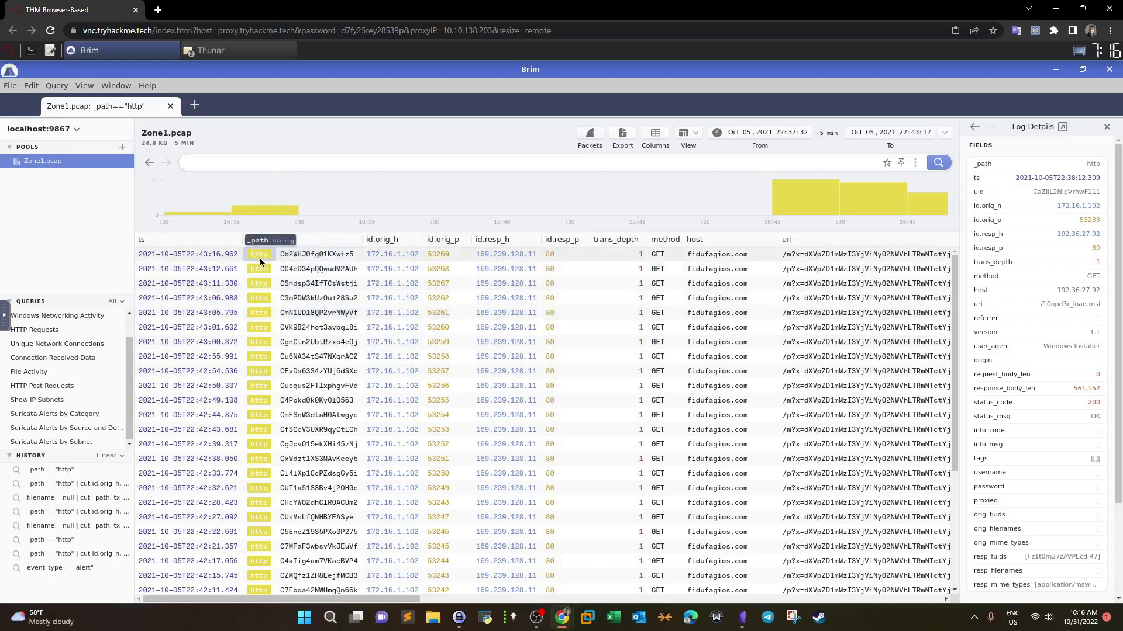
Step: Relaunch Brim from the Tools folder and import Zone1.pcap as a new pool
{"action": "left_click", "coordinate": [1109, 69]}
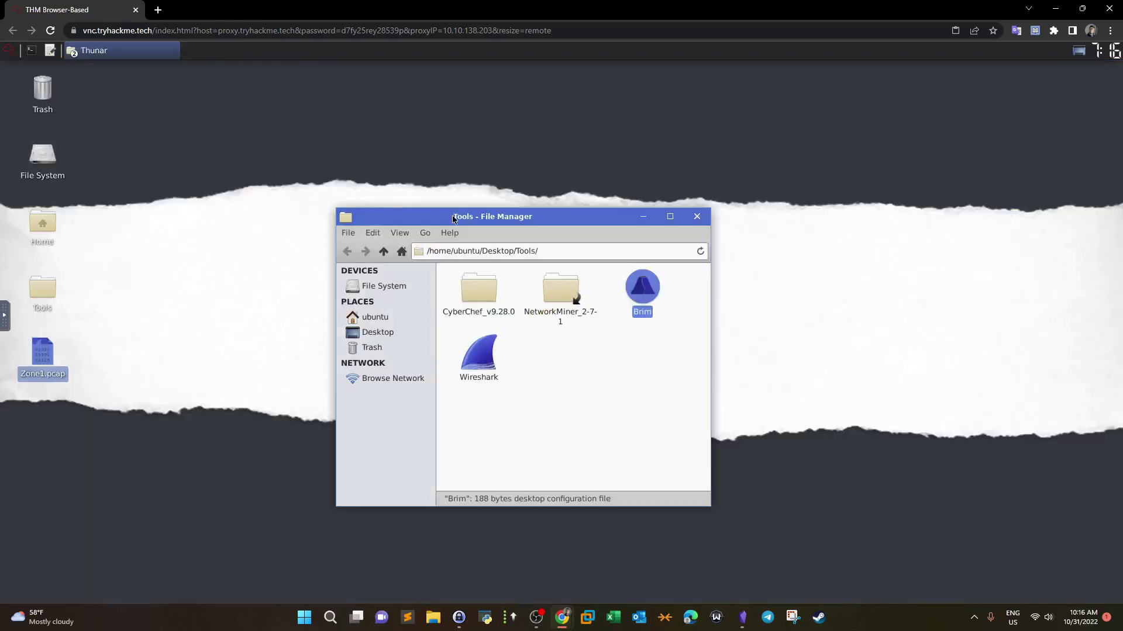
{"action": "double_click", "coordinate": [631, 297]}
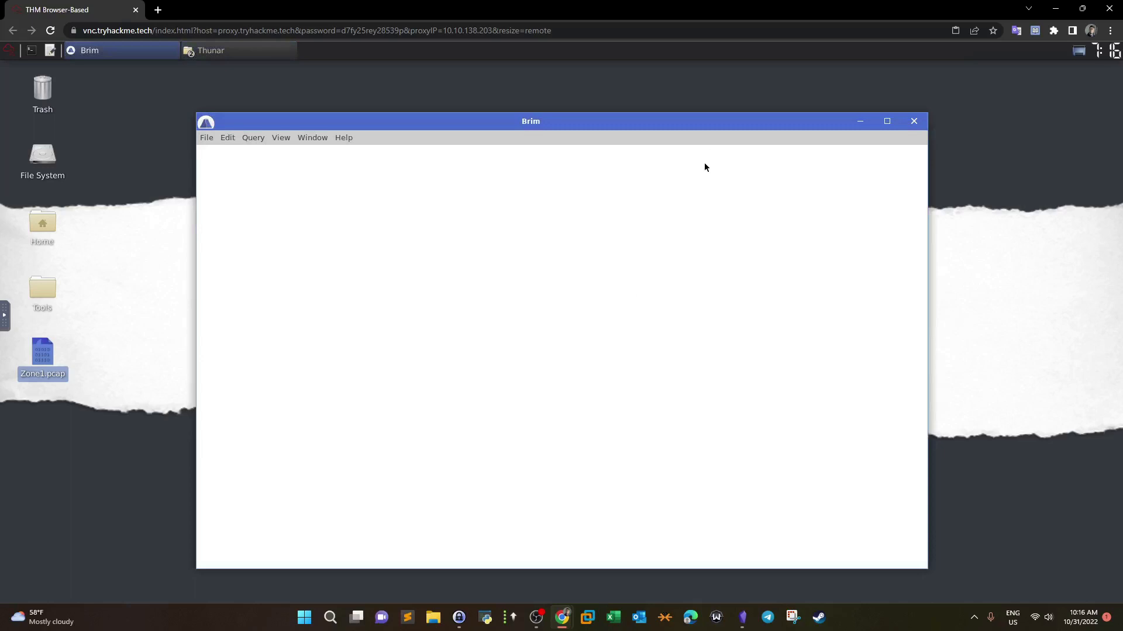
{"action": "left_click", "coordinate": [886, 121]}
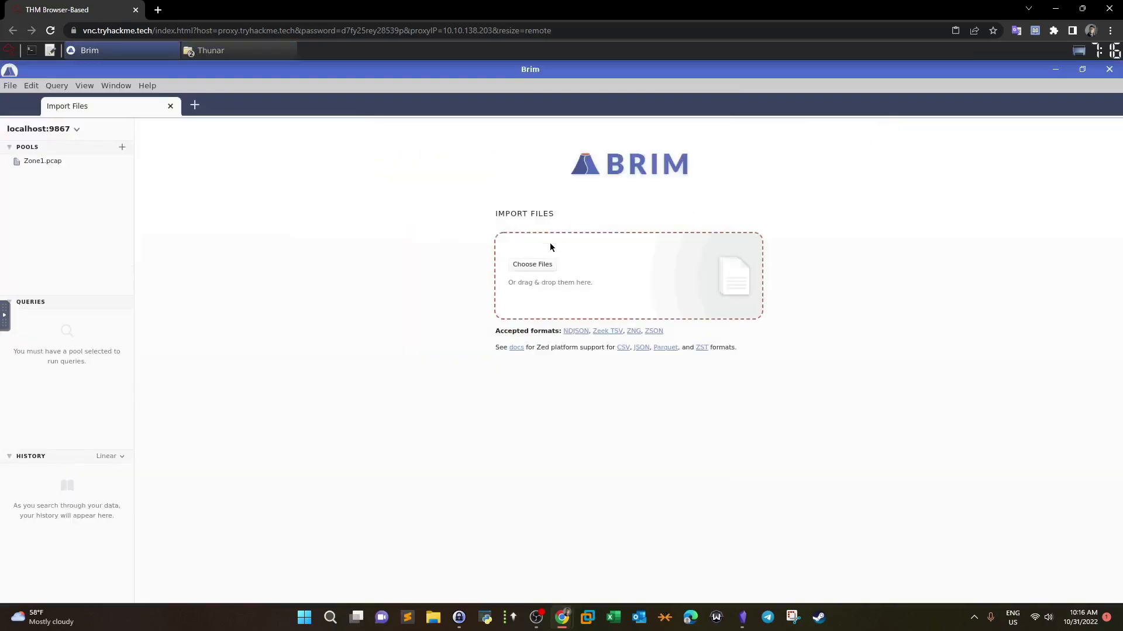
{"action": "left_click", "coordinate": [533, 266]}
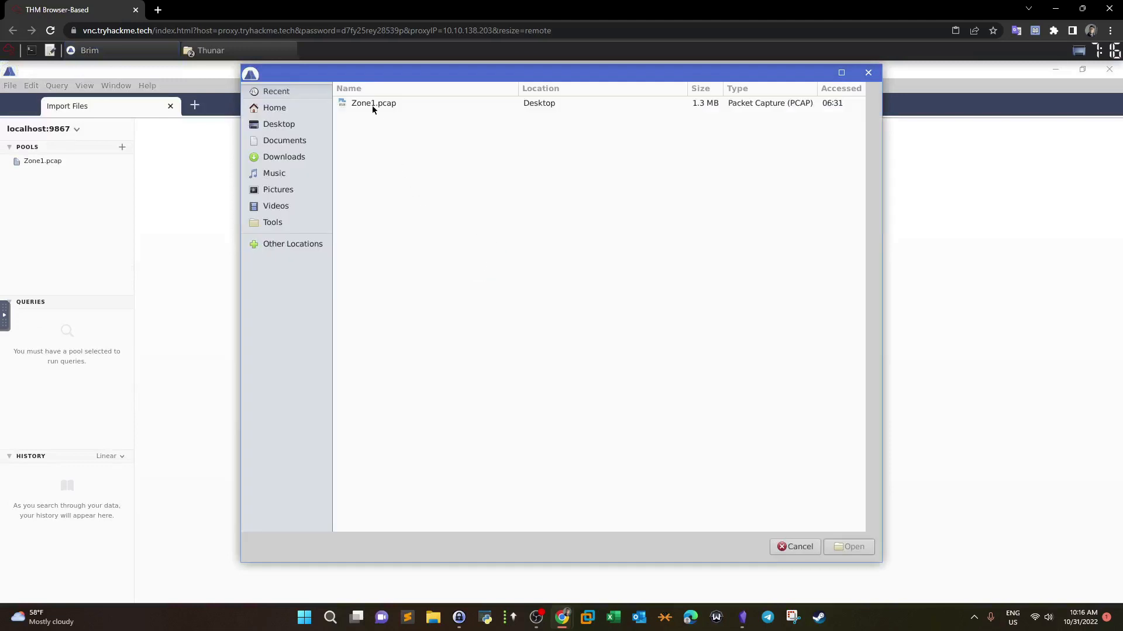
{"action": "double_click", "coordinate": [373, 103]}
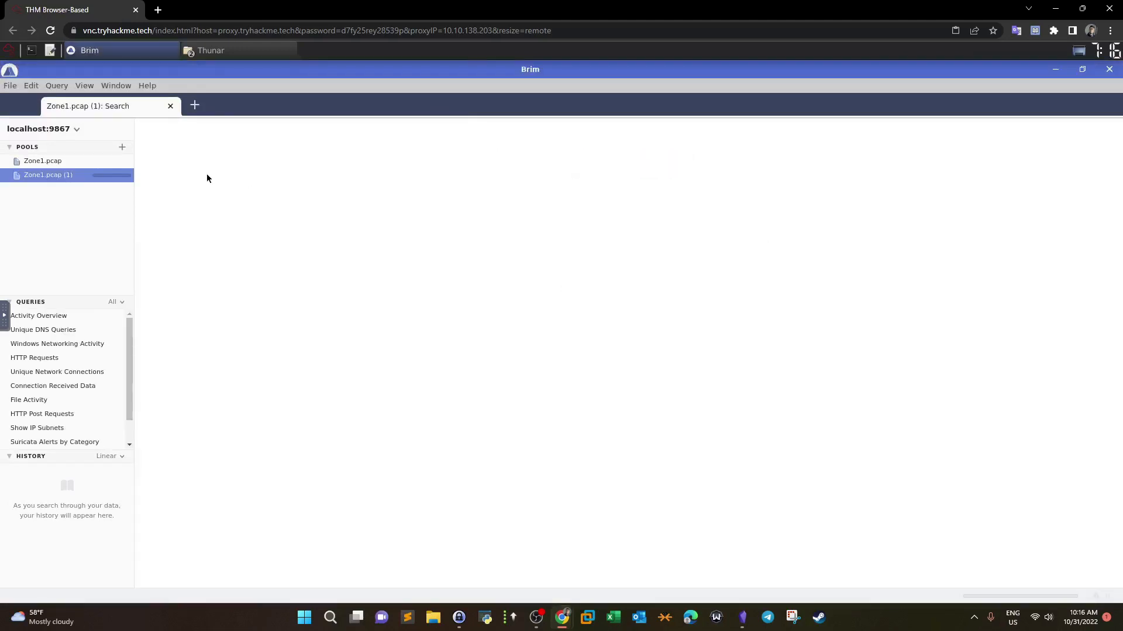
Step: Delete the original Zone1.pcap pool and select the Zone1.pcap (1) pool
{"action": "left_click", "coordinate": [46, 165]}
{"action": "right_click", "coordinate": [45, 161]}
{"action": "left_click", "coordinate": [116, 223]}
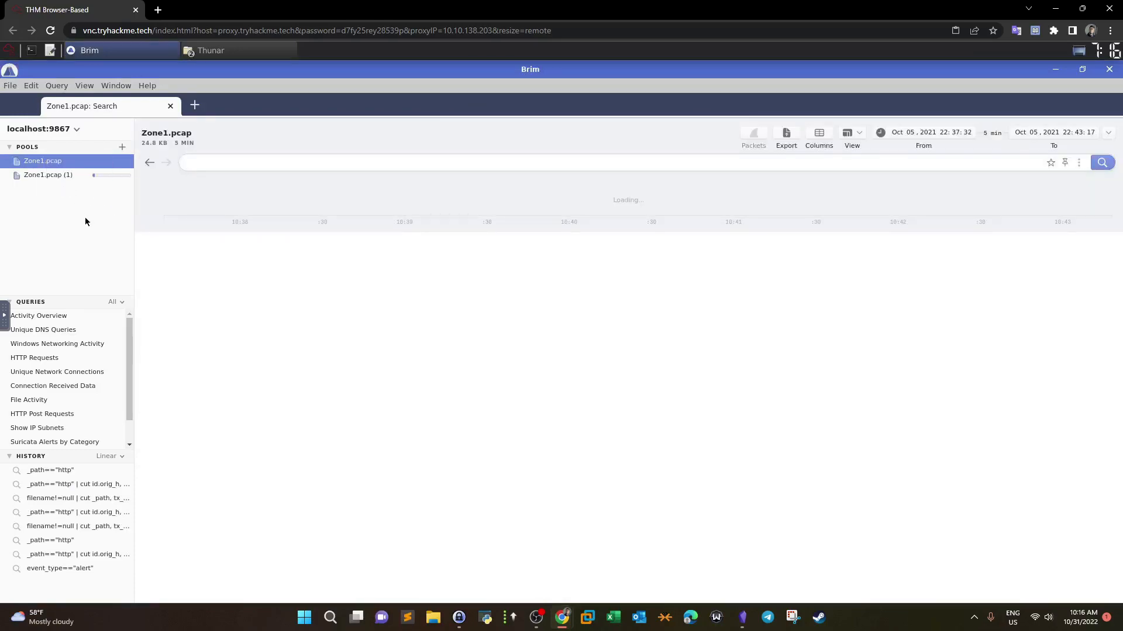
{"action": "left_click", "coordinate": [550, 344]}
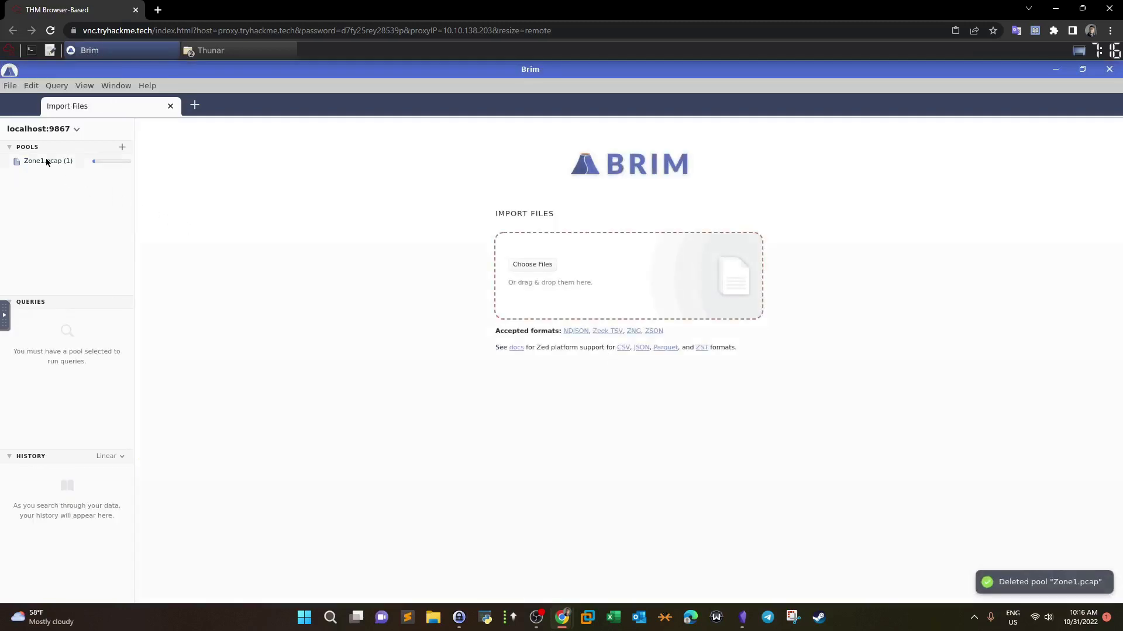
{"action": "left_click", "coordinate": [46, 159]}
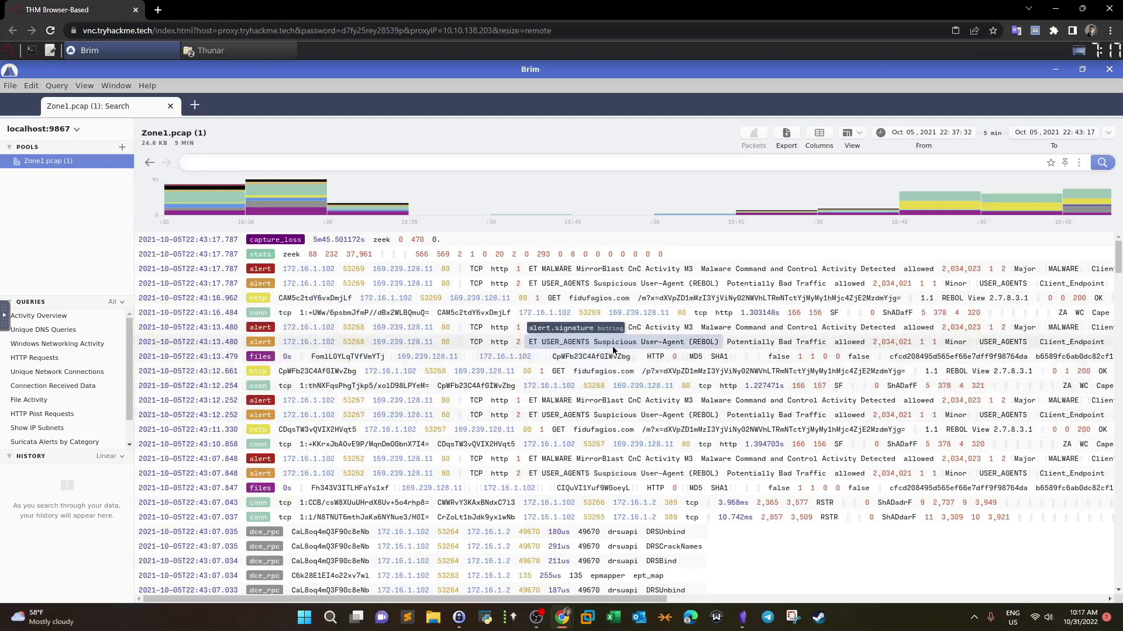
Step: Scroll the Zone1.pcap (1) results table sideways to inspect the MirrorBlast and REBOL alerts
{"action": "left_click_drag", "start_coordinate": [665, 617], "coordinate": [842, 606]}
{"action": "mouse_move", "coordinate": [648, 598]}
{"action": "left_mouse_down"}
{"action": "mouse_move", "coordinate": [943, 597]}
{"action": "mouse_move", "coordinate": [664, 597]}
{"action": "left_mouse_up"}
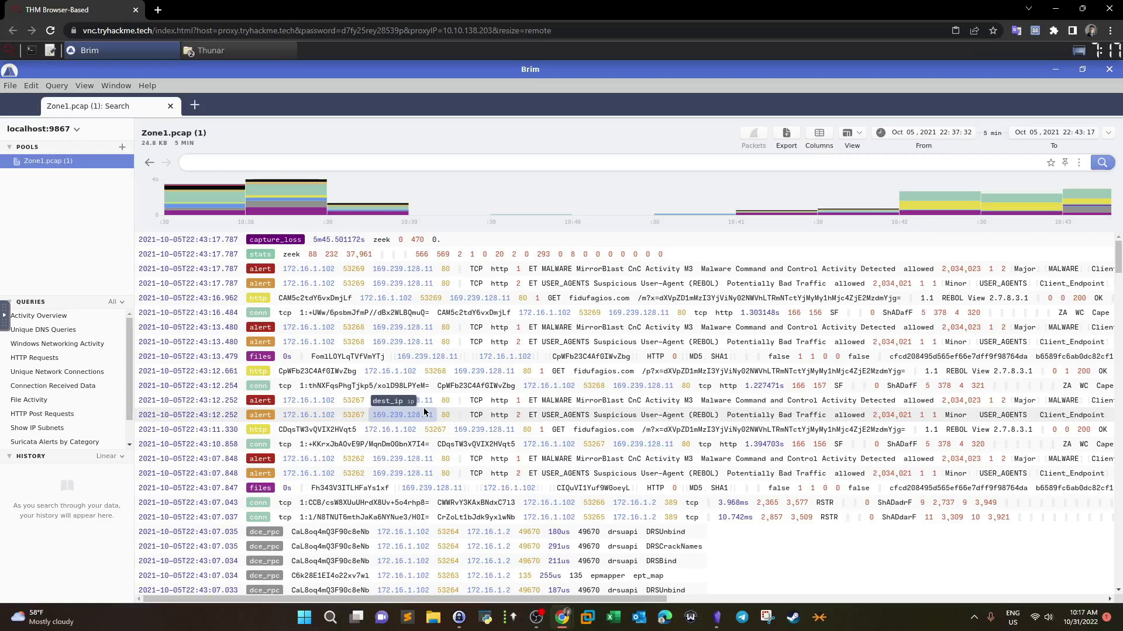
Step: Run the query event_type=="alert" on the Zone1.pcap (1) events
{"action": "left_click", "coordinate": [422, 156]}
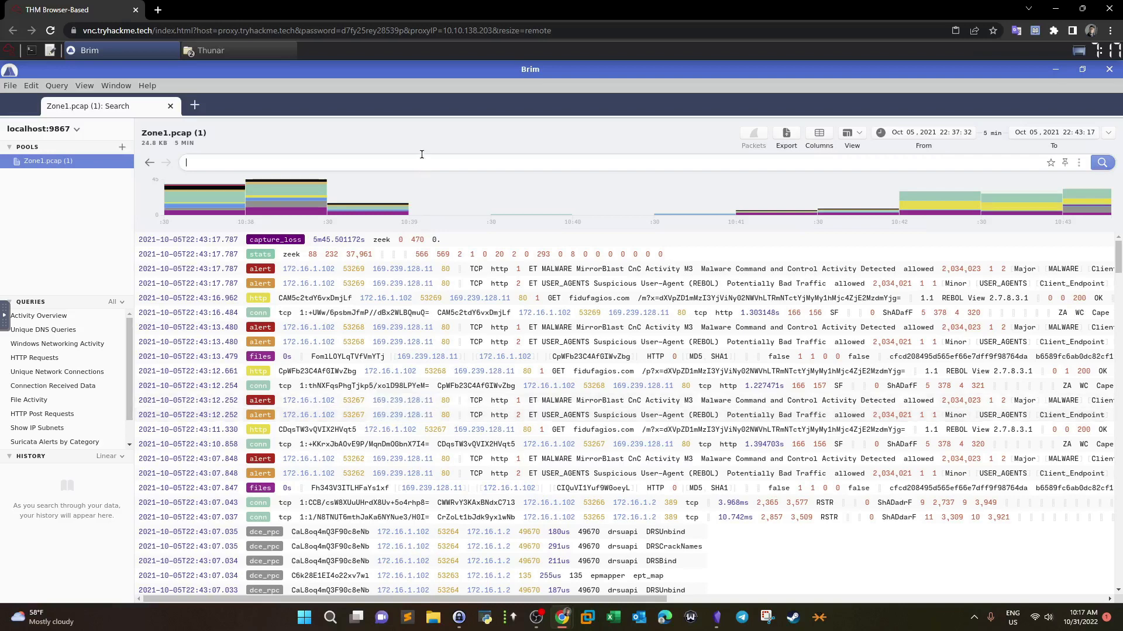
{"action": "type", "text": "event_ty"}
{"action": "type", "text": "pe==\"alert\""}
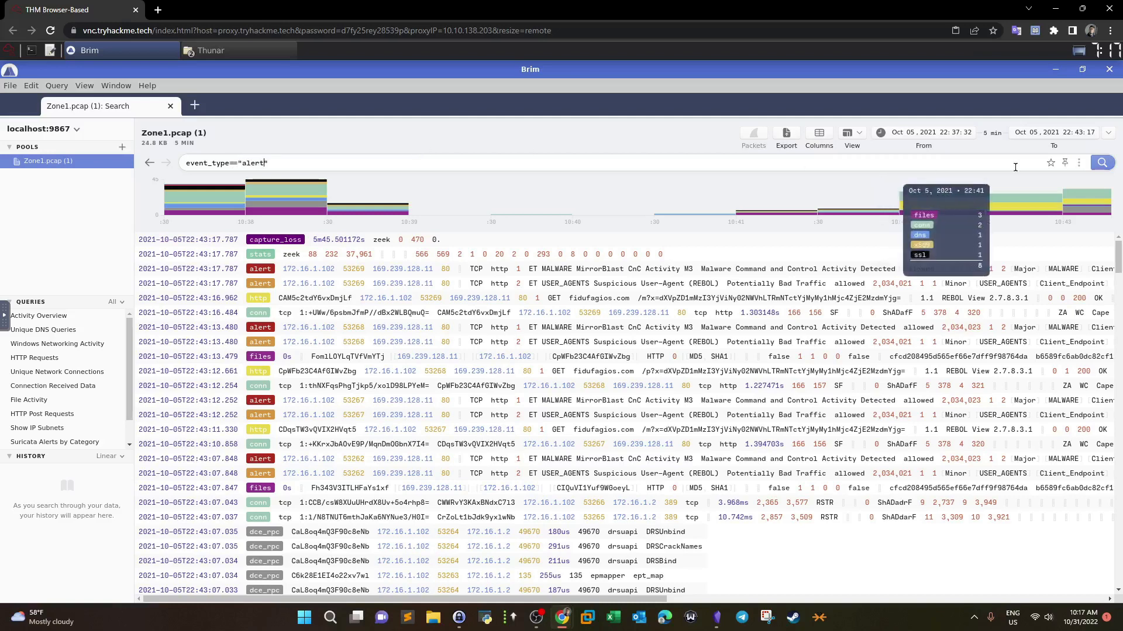
{"action": "left_click", "coordinate": [1092, 164]}
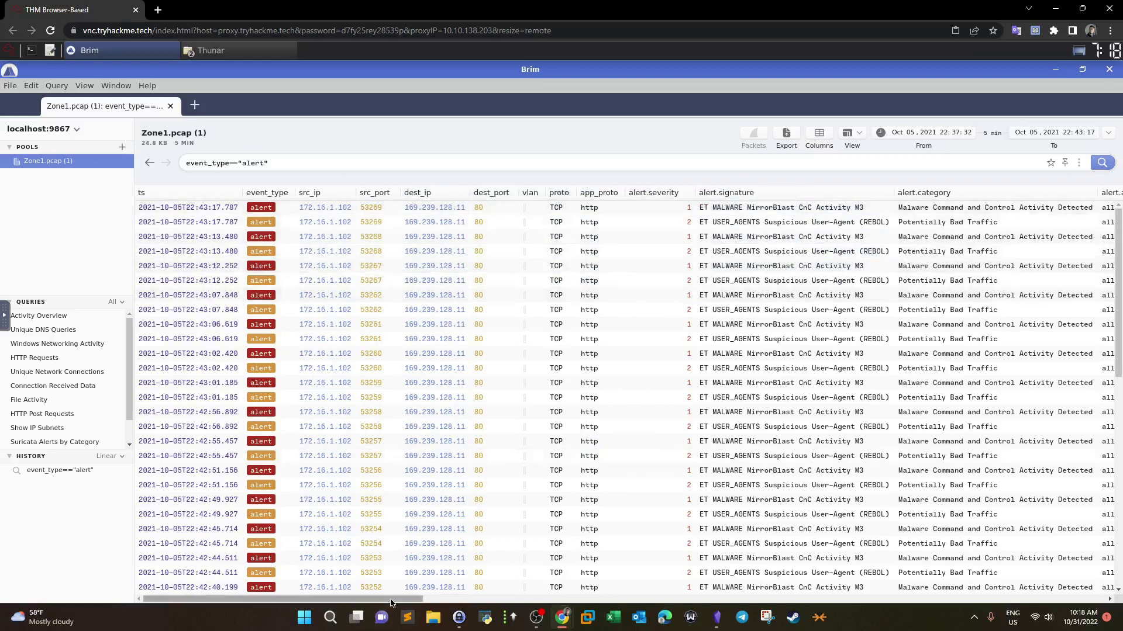
{"action": "left_click_drag", "start_coordinate": [397, 600], "coordinate": [505, 605]}
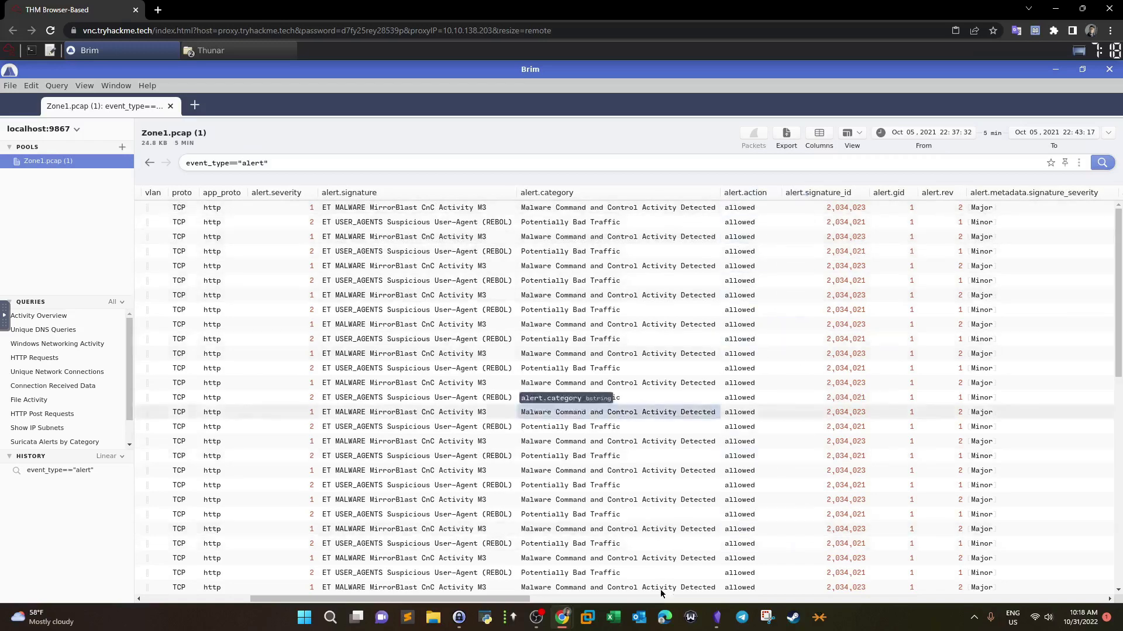
{"action": "scroll", "coordinate": [585, 600], "scroll_direction": "right", "scroll_amount": 3}
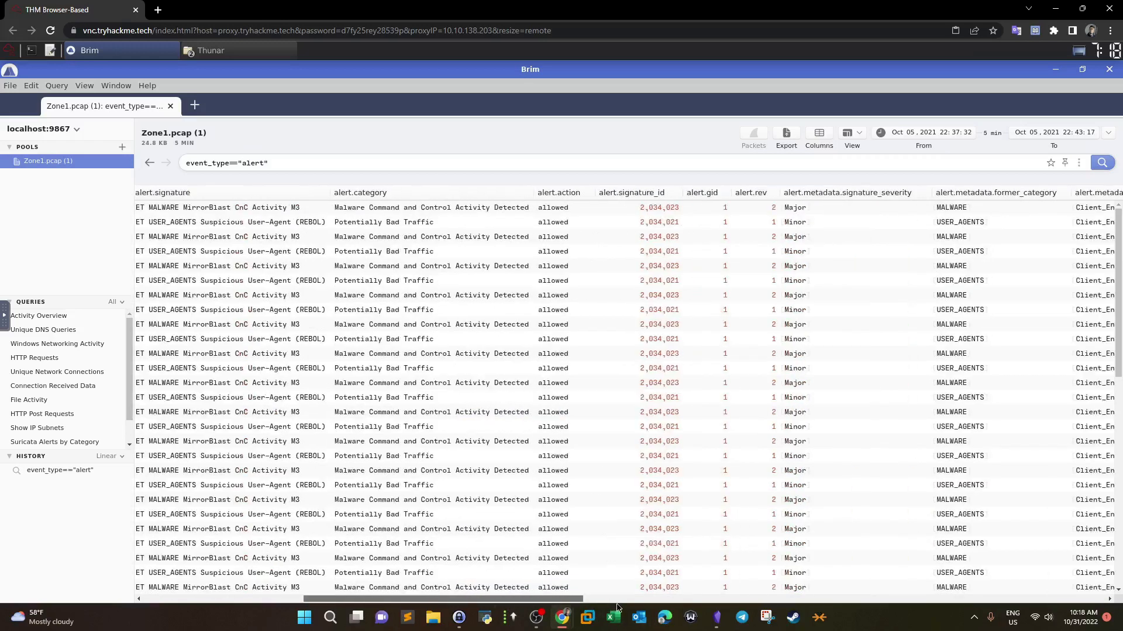
{"action": "scroll", "coordinate": [617, 608], "scroll_direction": "right", "scroll_amount": 3}
{"action": "scroll", "coordinate": [684, 608], "scroll_direction": "right", "scroll_amount": 4}
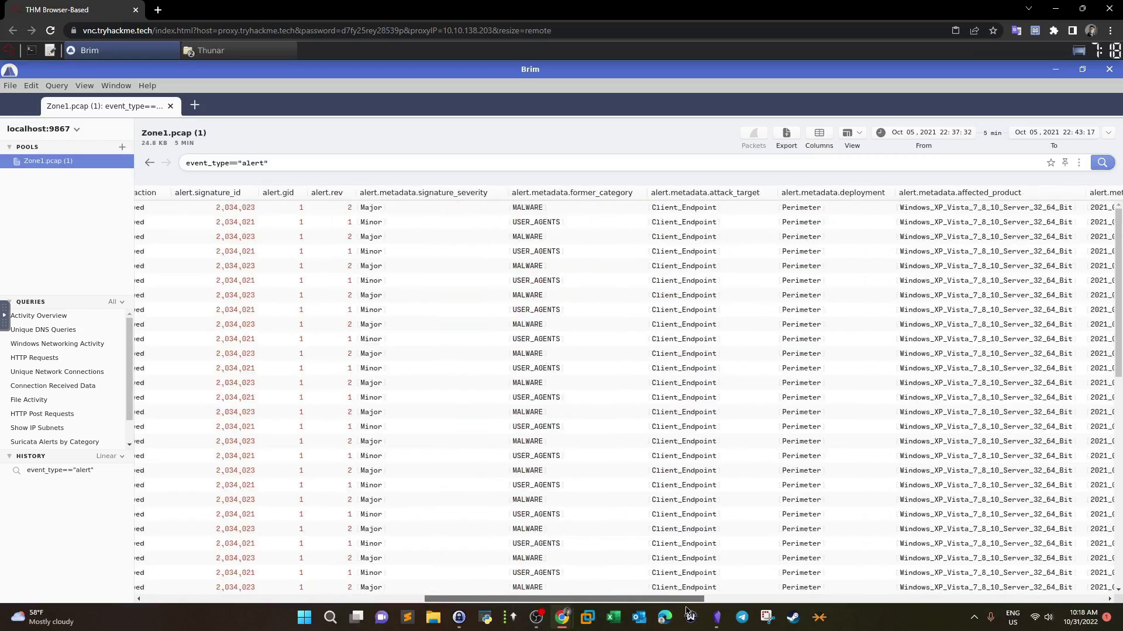
{"action": "scroll", "coordinate": [787, 608], "scroll_direction": "right", "scroll_amount": 6}
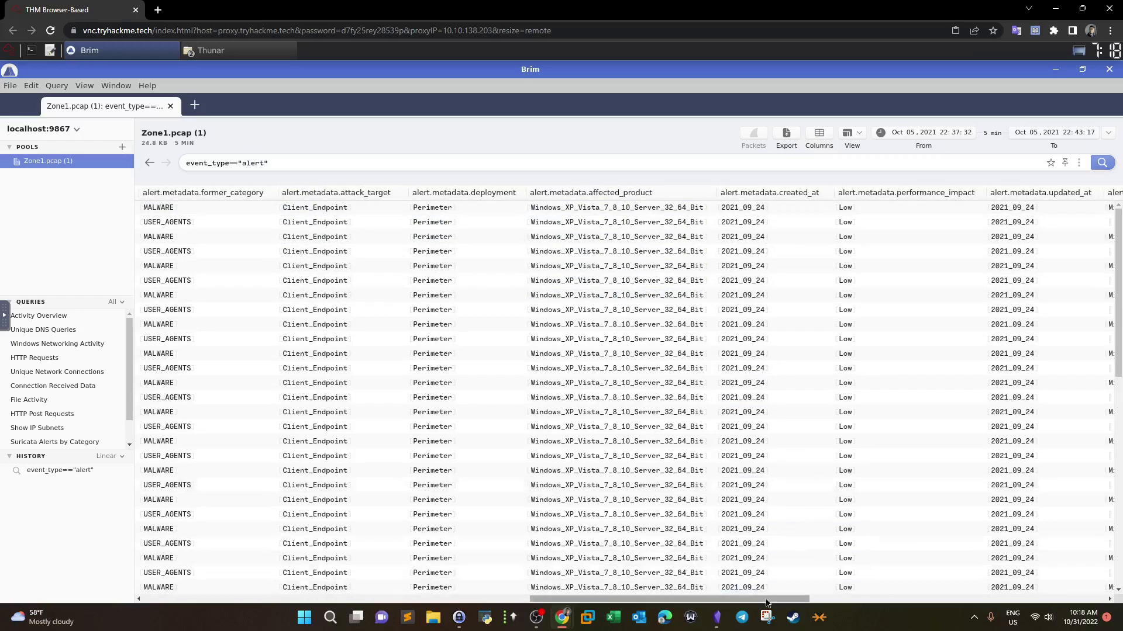
{"action": "left_click_drag", "start_coordinate": [769, 599], "coordinate": [899, 616]}
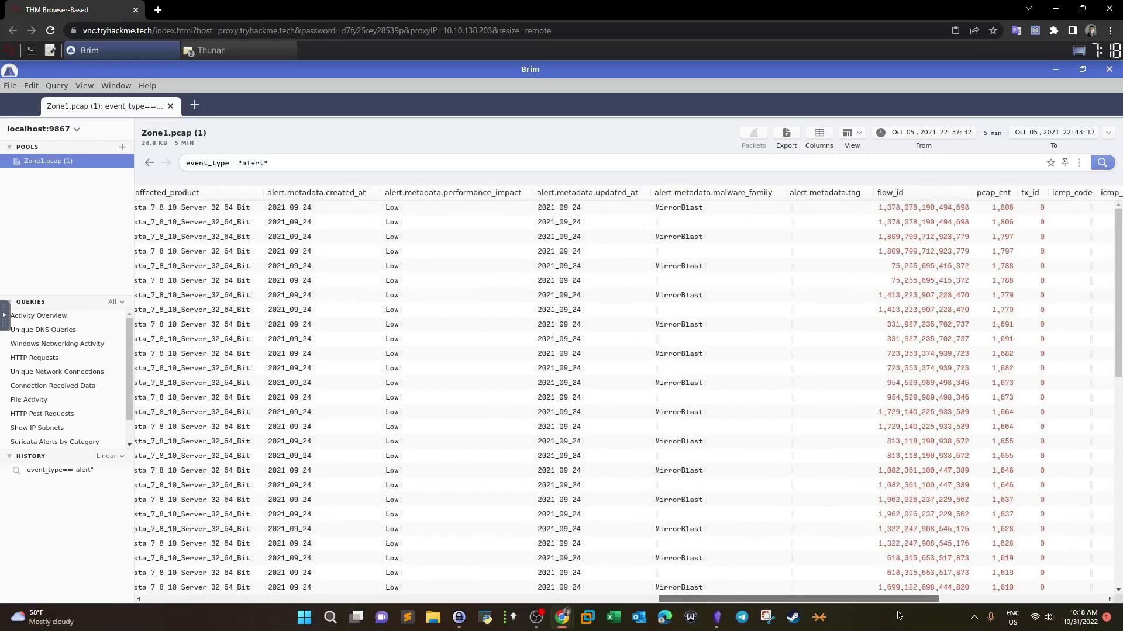
{"action": "left_click_drag", "start_coordinate": [899, 616], "coordinate": [189, 578]}
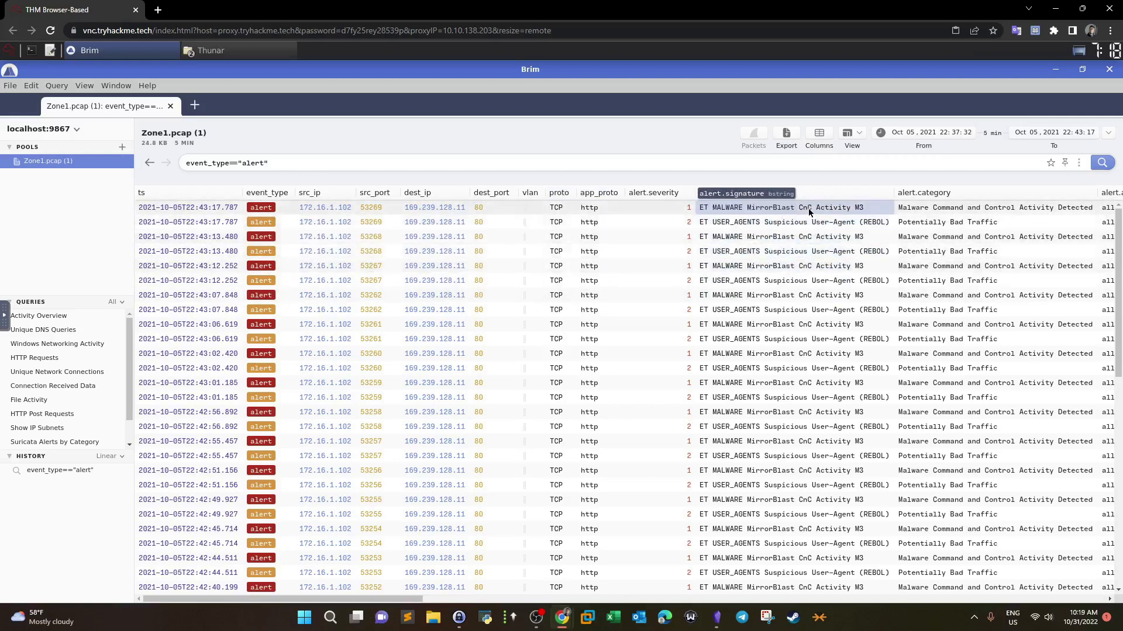
Step: Switch from Brim to the browser window showing the TryHackMe Warzone 1 room
{"action": "left_click_drag", "start_coordinate": [410, 601], "coordinate": [428, 601]}
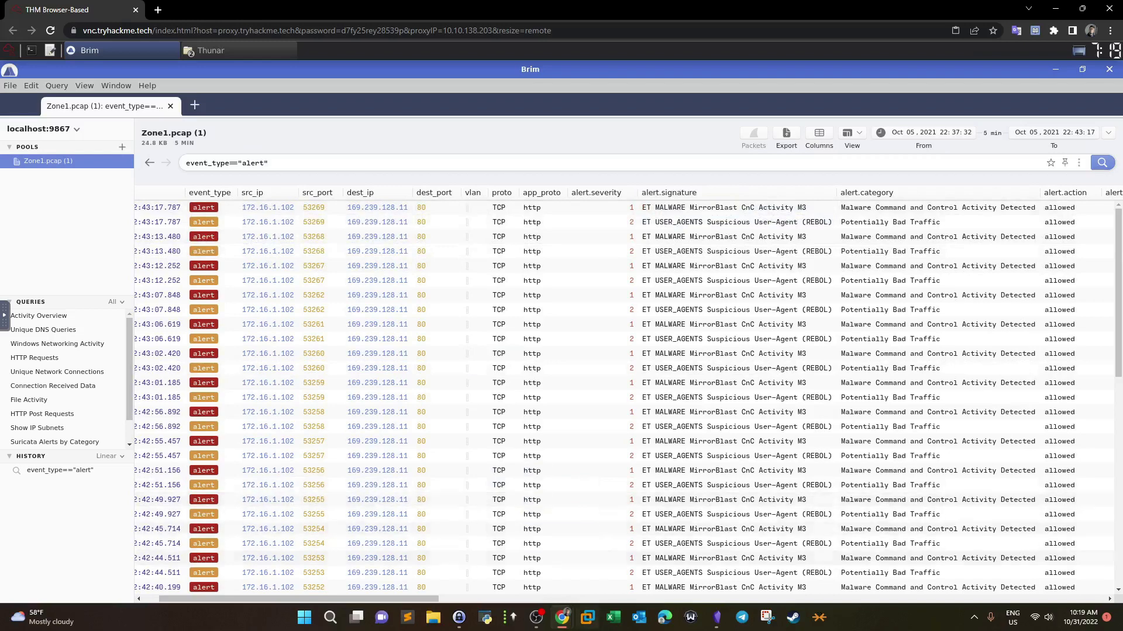
{"action": "left_click", "coordinate": [687, 553]}
Step: Merge the Warzone 1 tab into Brim's browser window, read the alert-signature question, return to alerts
{"action": "left_click_drag", "start_coordinate": [73, 5], "coordinate": [229, 8]}
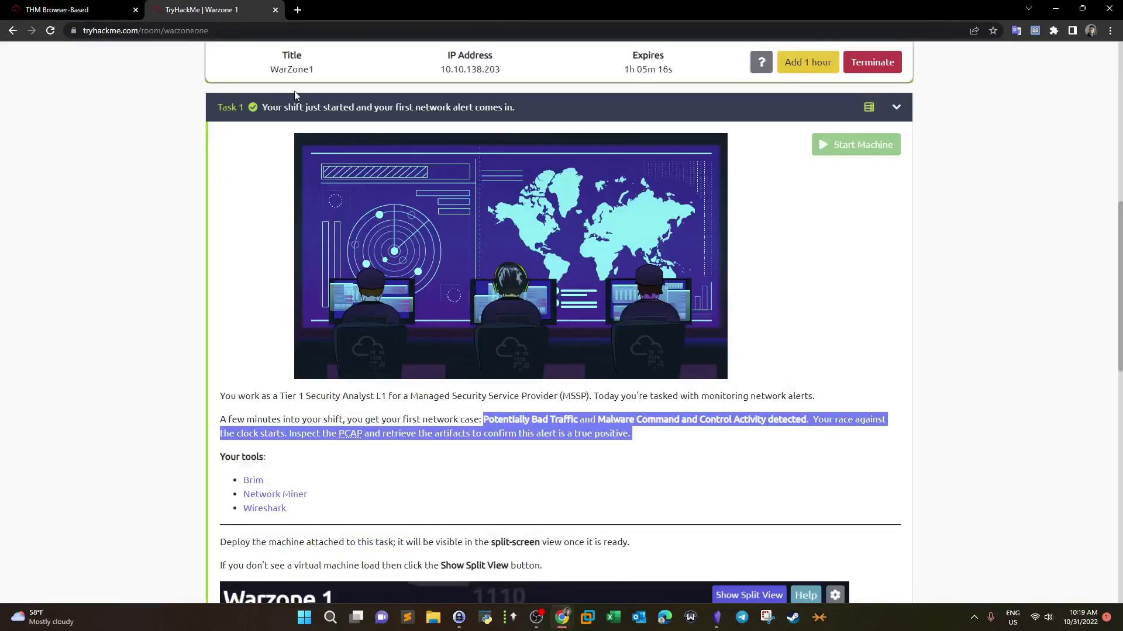
{"action": "scroll", "coordinate": [336, 176], "scroll_direction": "down", "scroll_amount": 8}
{"action": "left_click_drag", "start_coordinate": [233, 221], "coordinate": [576, 222]}
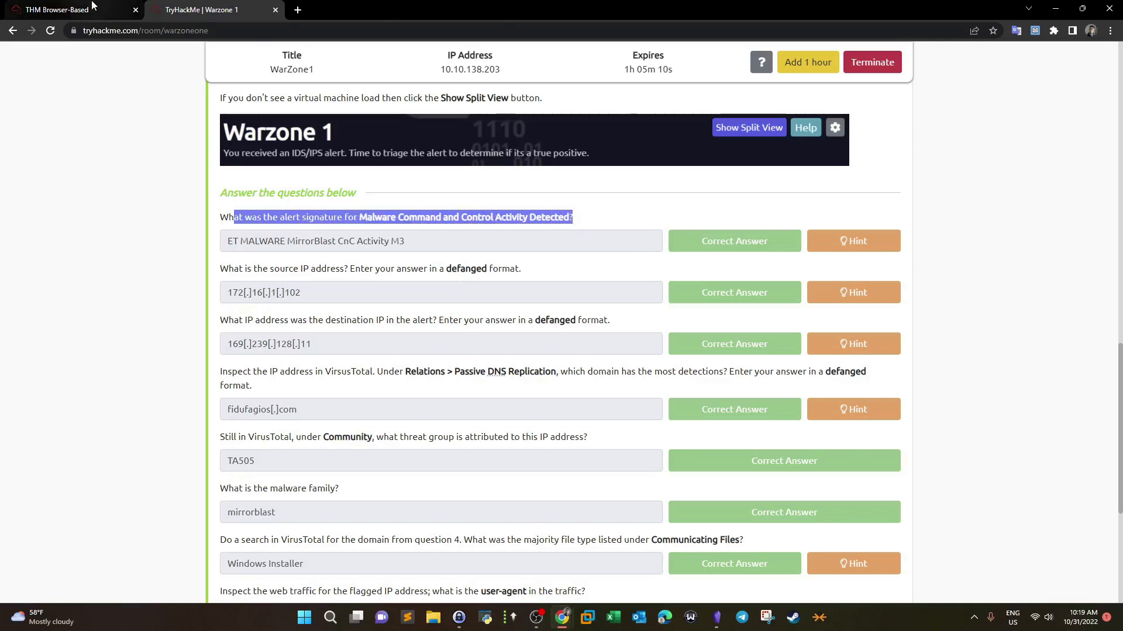
{"action": "left_click", "coordinate": [91, 4]}
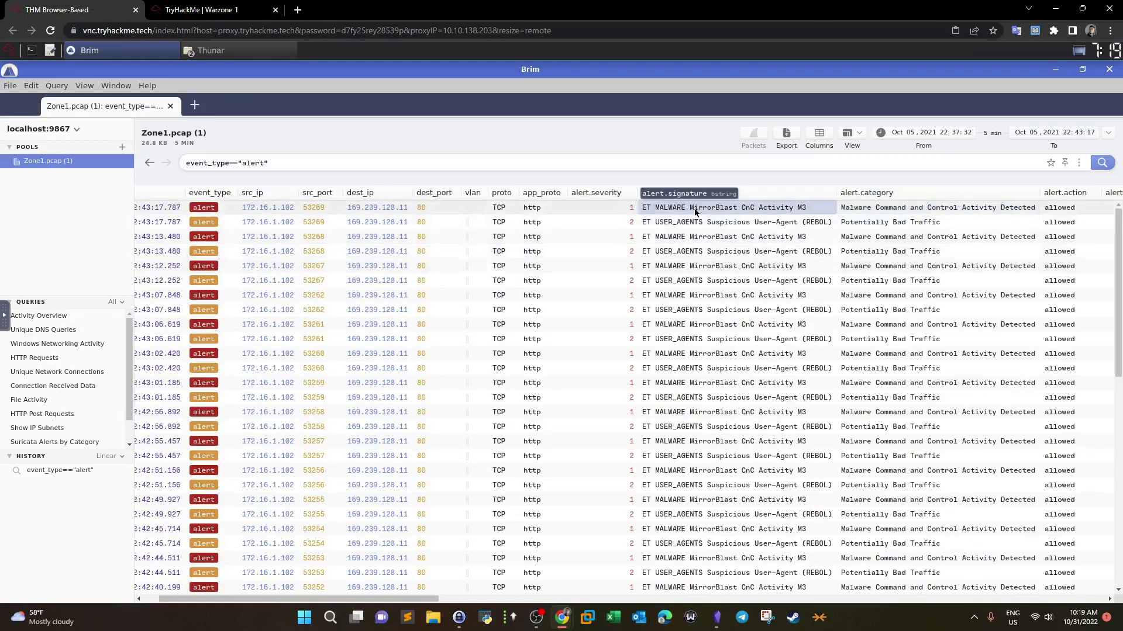
{"action": "left_click", "coordinate": [186, 8]}
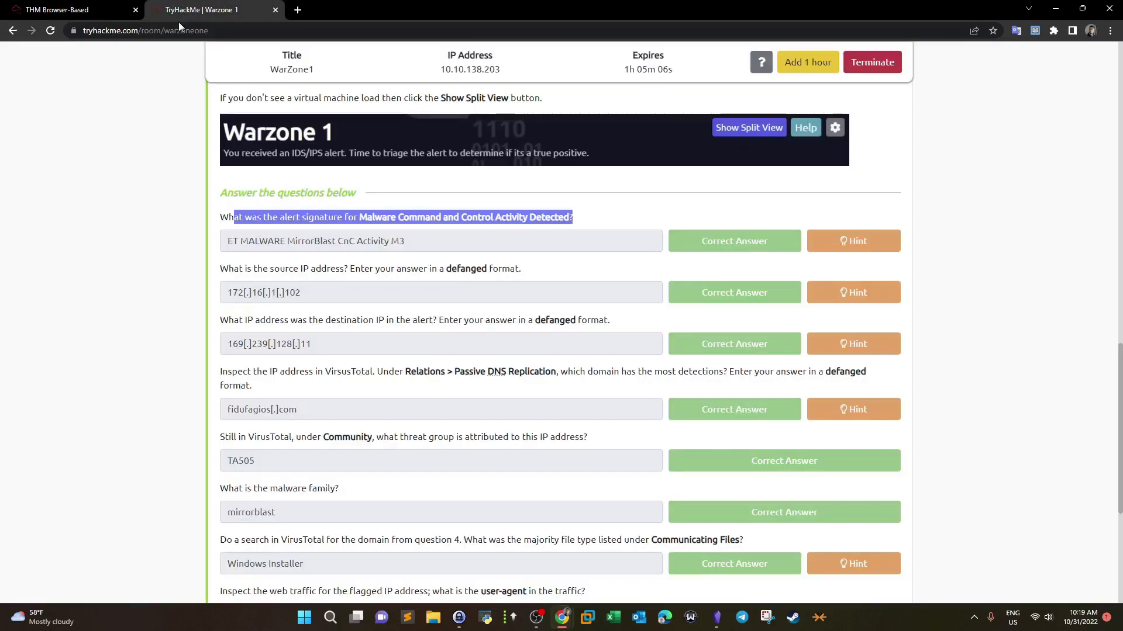
{"action": "left_click", "coordinate": [70, 9]}
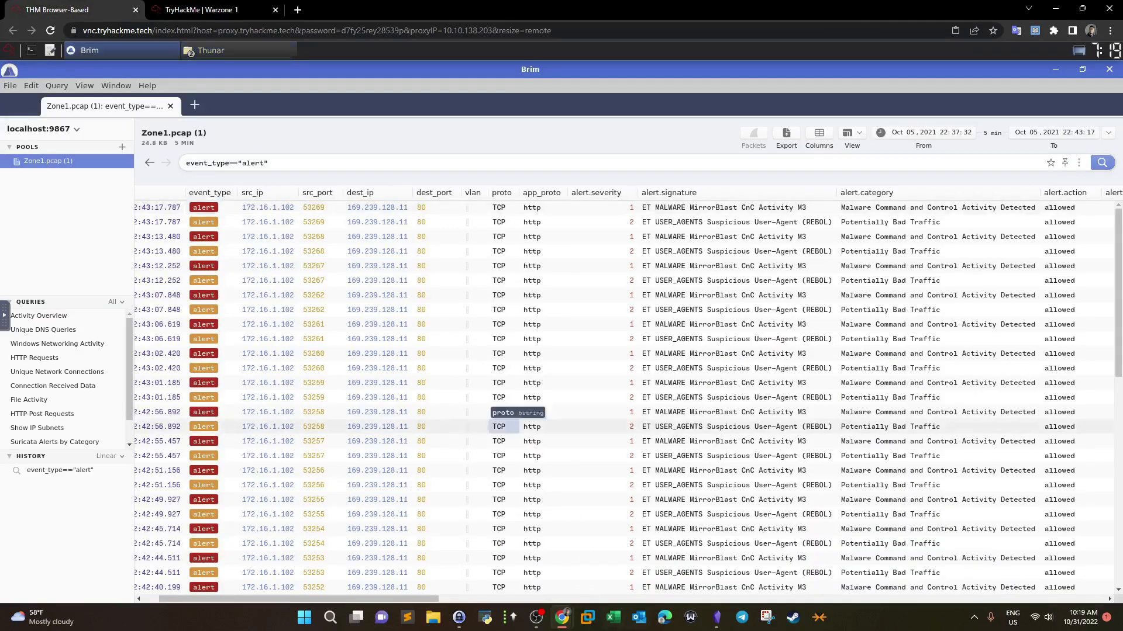
{"action": "left_click_drag", "start_coordinate": [310, 599], "coordinate": [263, 598]}
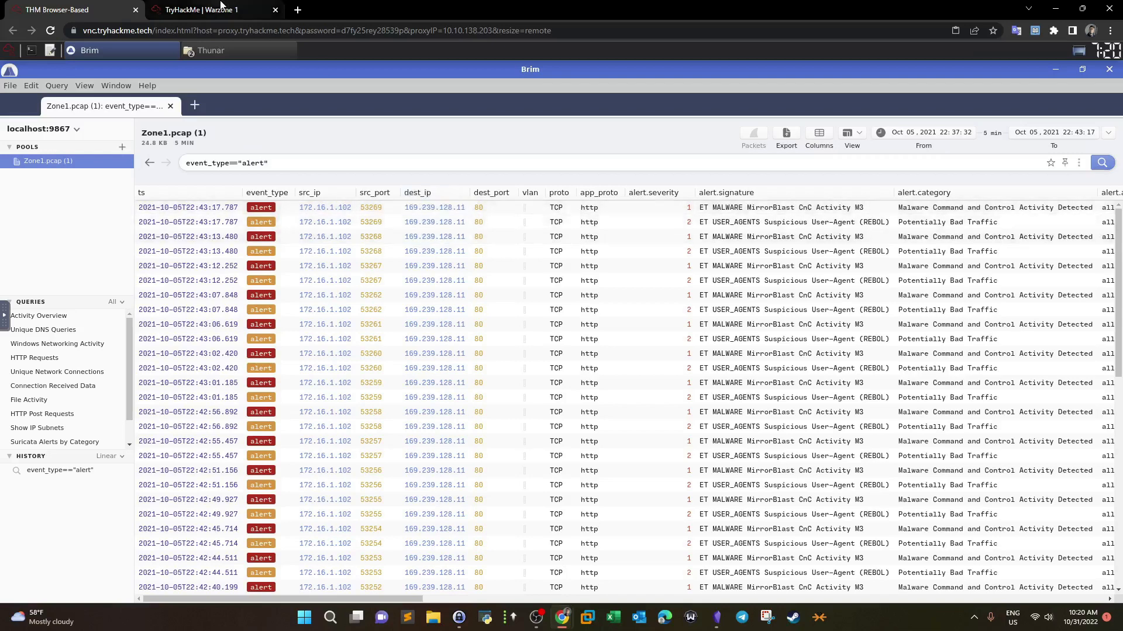
{"action": "key", "text": "ctrl+Tab"}
{"action": "left_click_drag", "start_coordinate": [229, 268], "coordinate": [531, 283]}
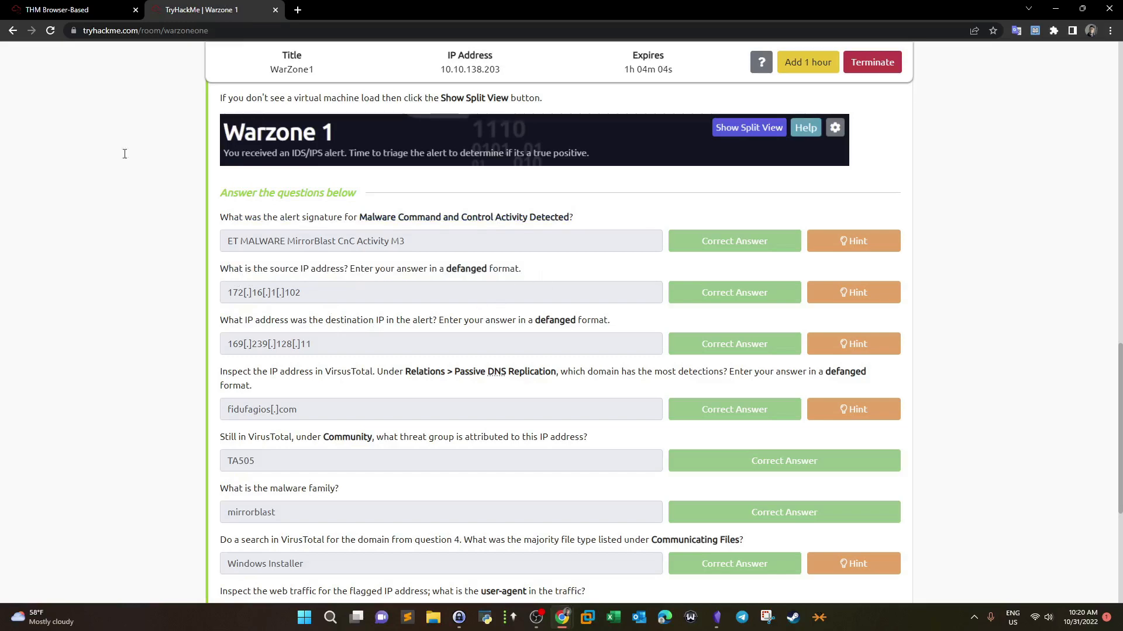
{"action": "left_click", "coordinate": [56, 10]}
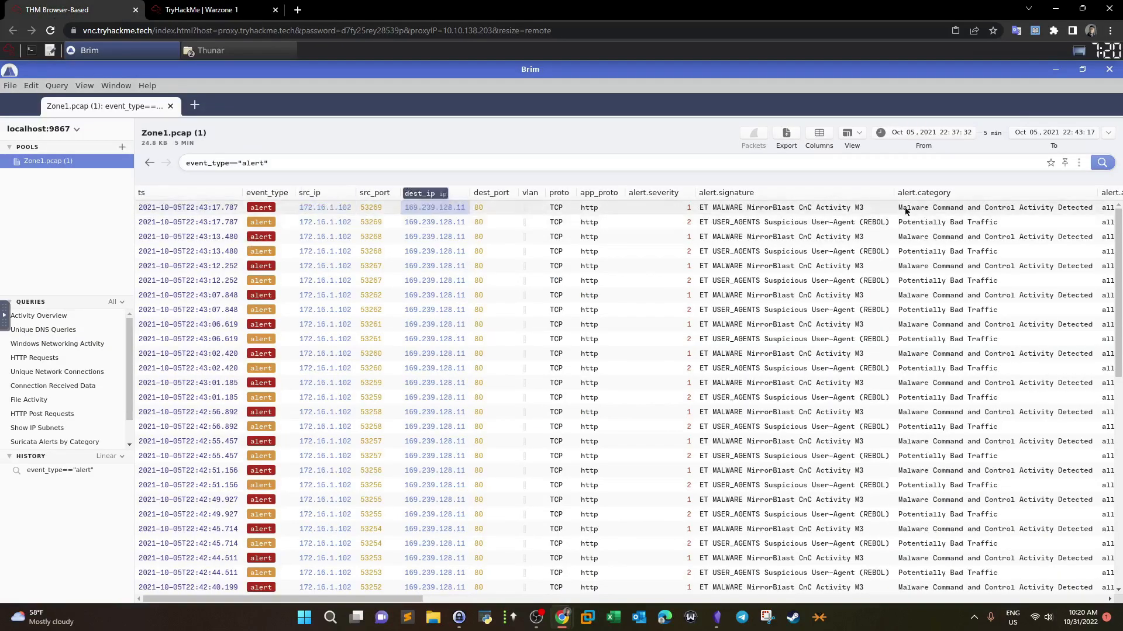
Step: Copy source IP 172.16.1.102 from Brim and defang it in CyberChef to 172[.]16[.]1[.]102
{"action": "left_click_drag", "start_coordinate": [1122, 57], "coordinate": [397, 10]}
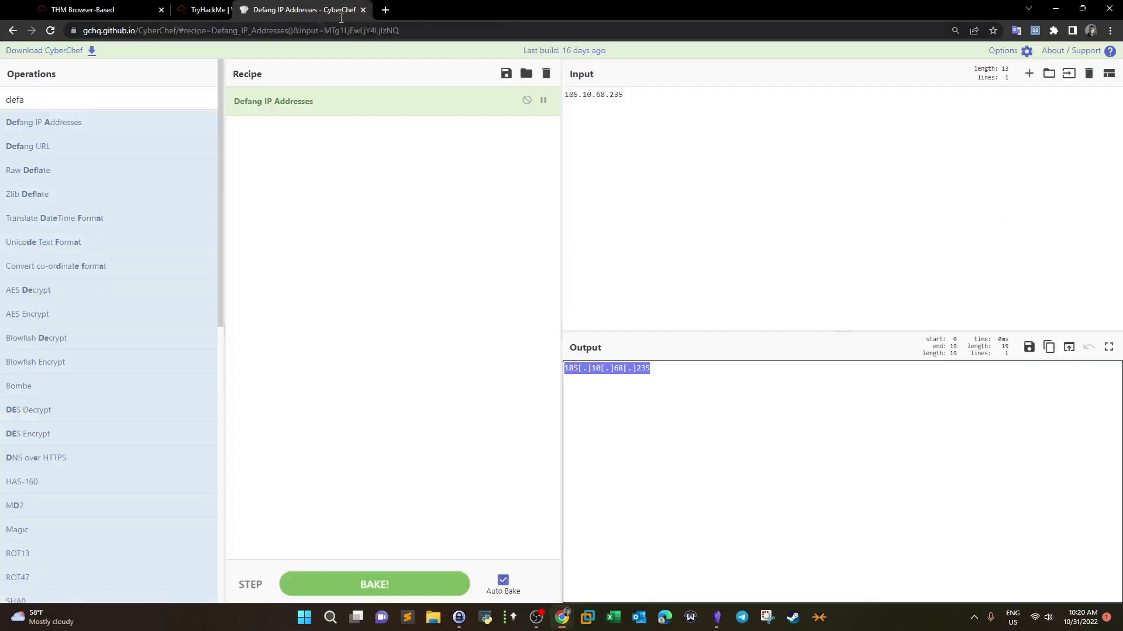
{"action": "left_click", "coordinate": [82, 9]}
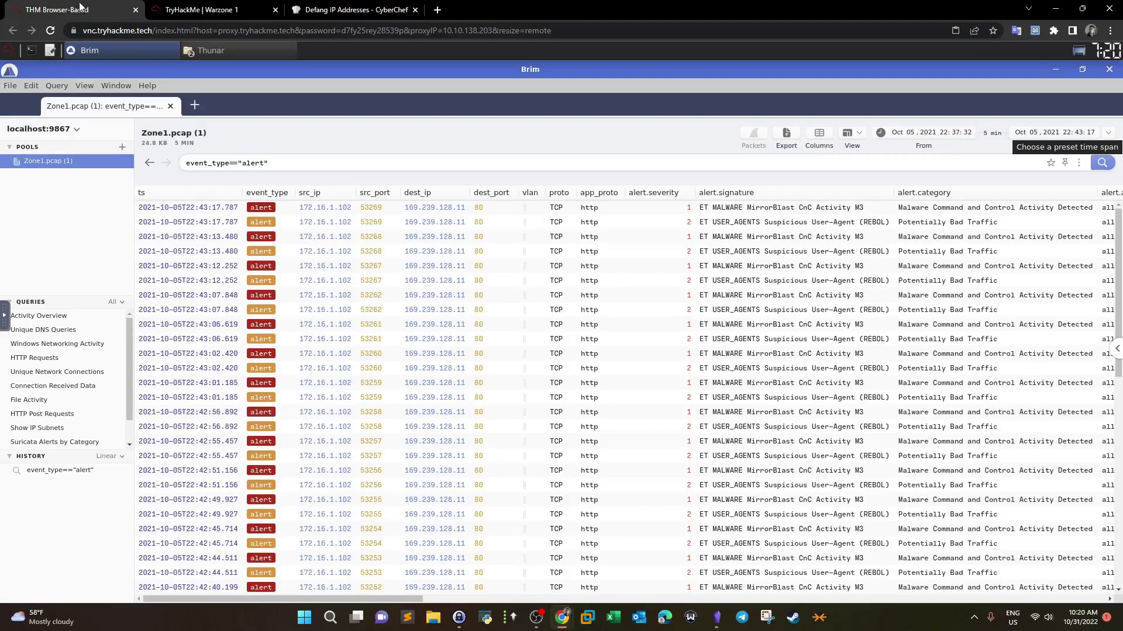
{"action": "right_click", "coordinate": [321, 212]}
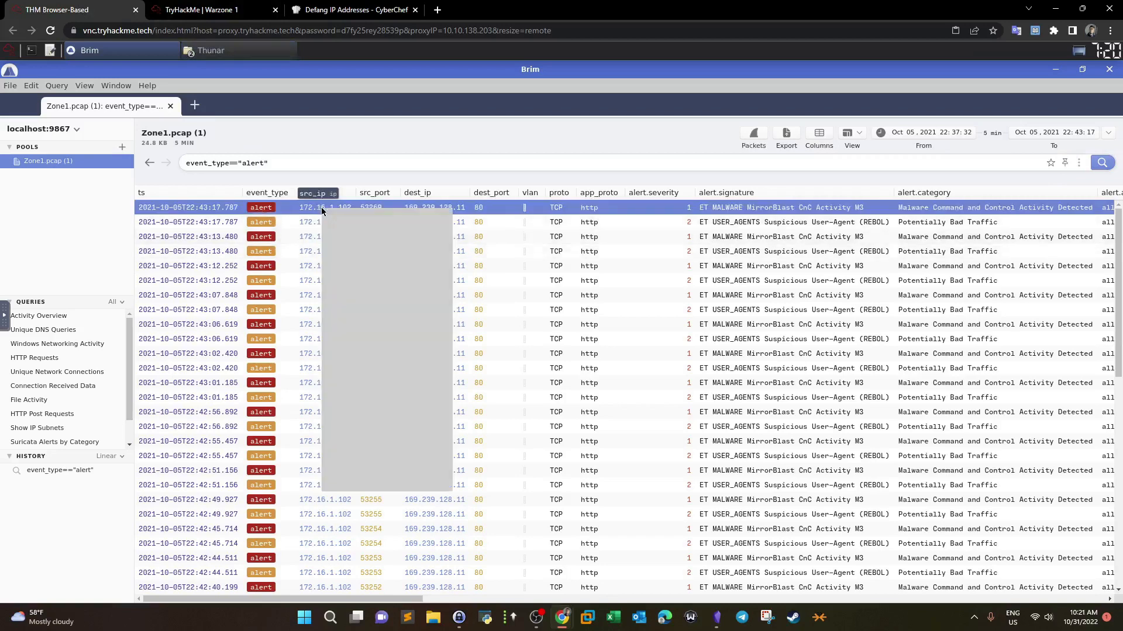
{"action": "left_click", "coordinate": [347, 303]}
{"action": "left_click", "coordinate": [355, 10]}
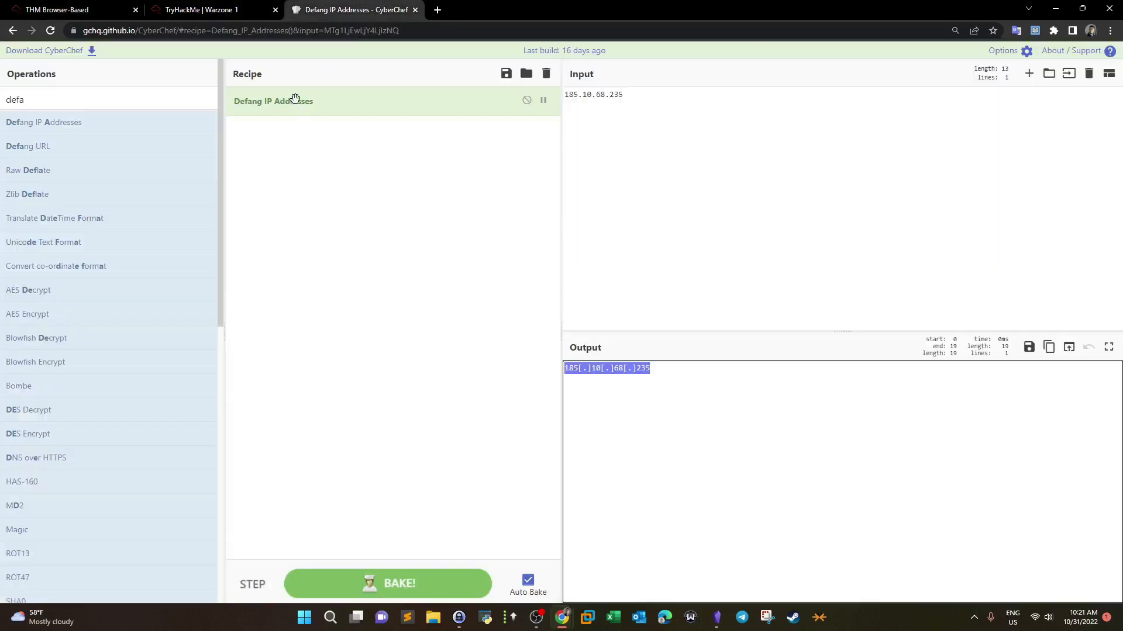
{"action": "left_click", "coordinate": [704, 107]}
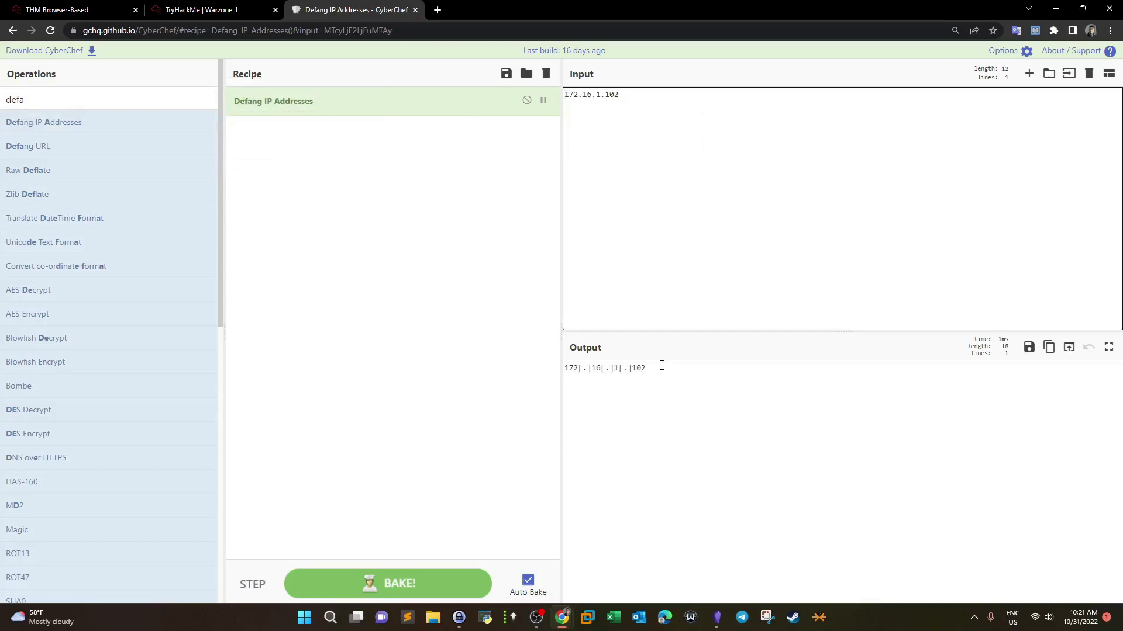
{"action": "left_click_drag", "start_coordinate": [664, 364], "coordinate": [519, 373]}
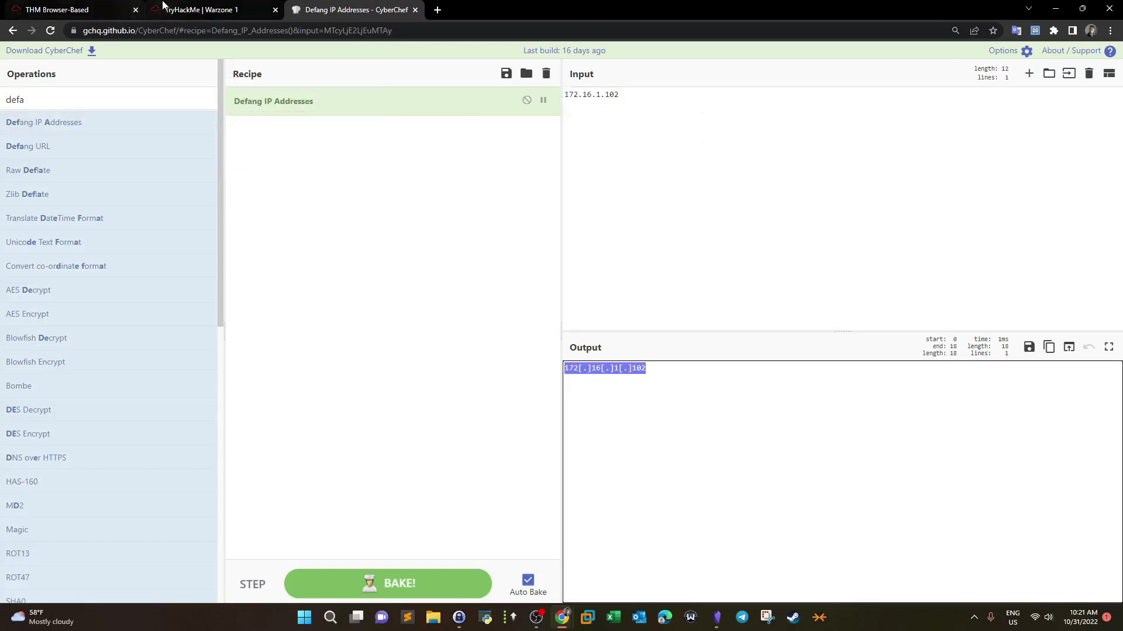
Step: Move the Warzone 1 tab first and check the source and destination IP questions
{"action": "left_click", "coordinate": [163, 5]}
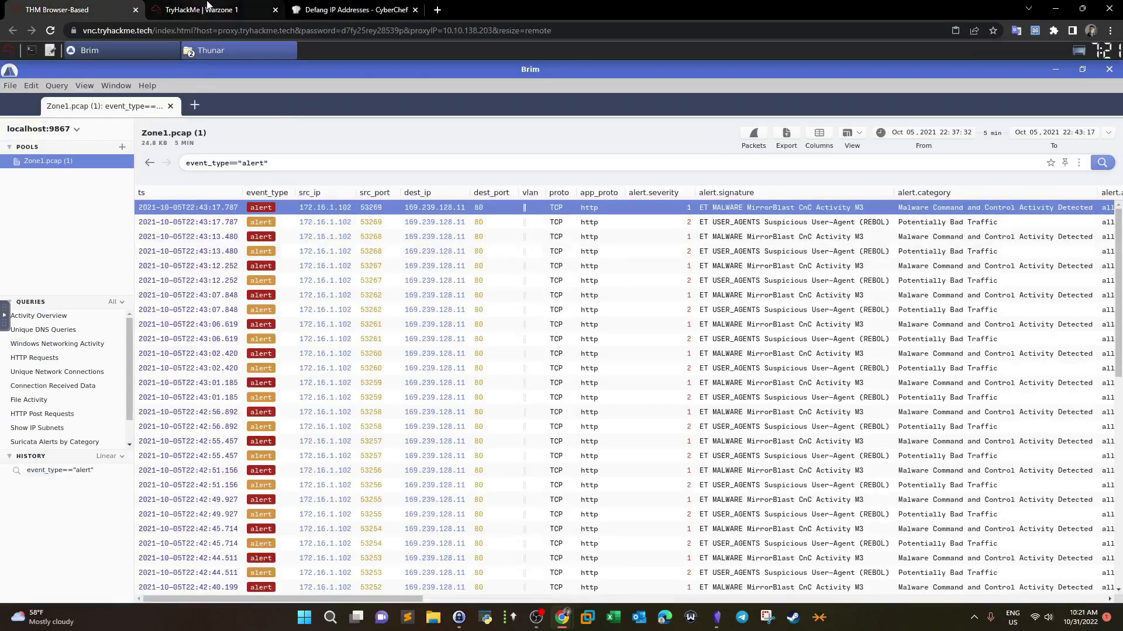
{"action": "left_click_drag", "start_coordinate": [207, 5], "coordinate": [70, 5]}
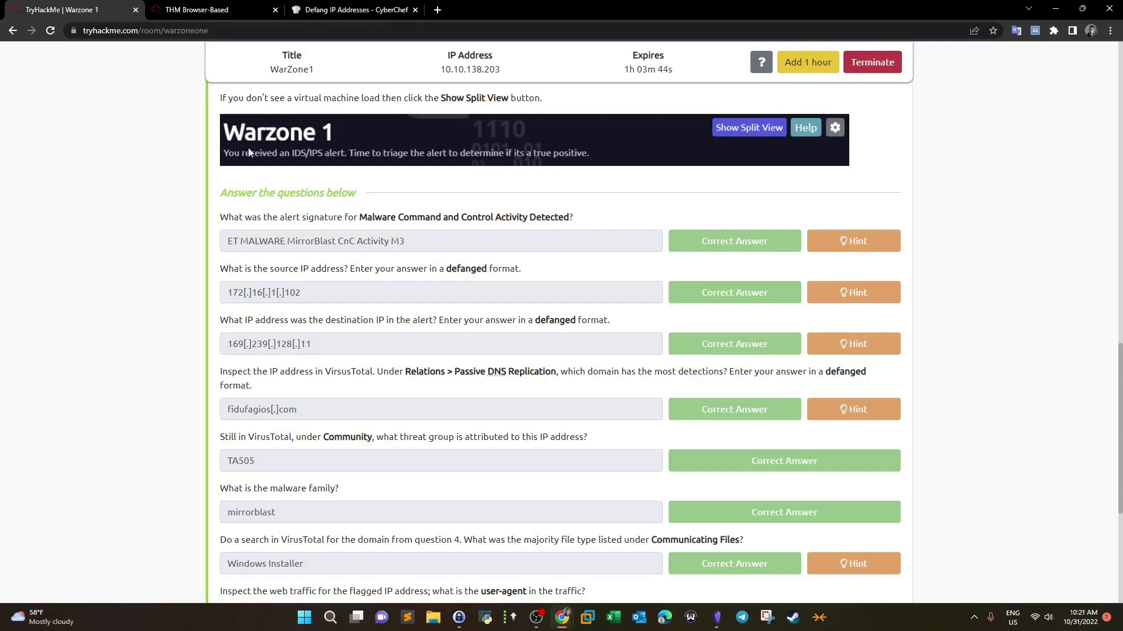
{"action": "left_click_drag", "start_coordinate": [287, 344], "coordinate": [319, 345]}
{"action": "left_click_drag", "start_coordinate": [401, 321], "coordinate": [576, 321]}
Step: Copy destination IP 169.239.128.11 from Brim and defang it in CyberChef
{"action": "left_click", "coordinate": [271, 7]}
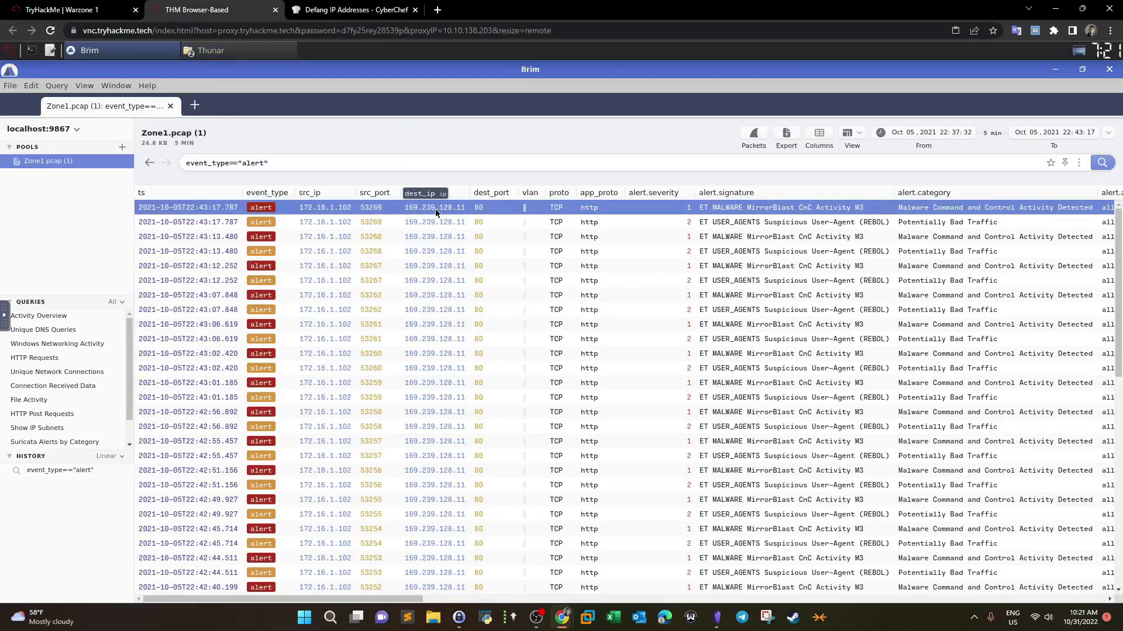
{"action": "left_click", "coordinate": [345, 8]}
{"action": "left_click", "coordinate": [622, 98]}
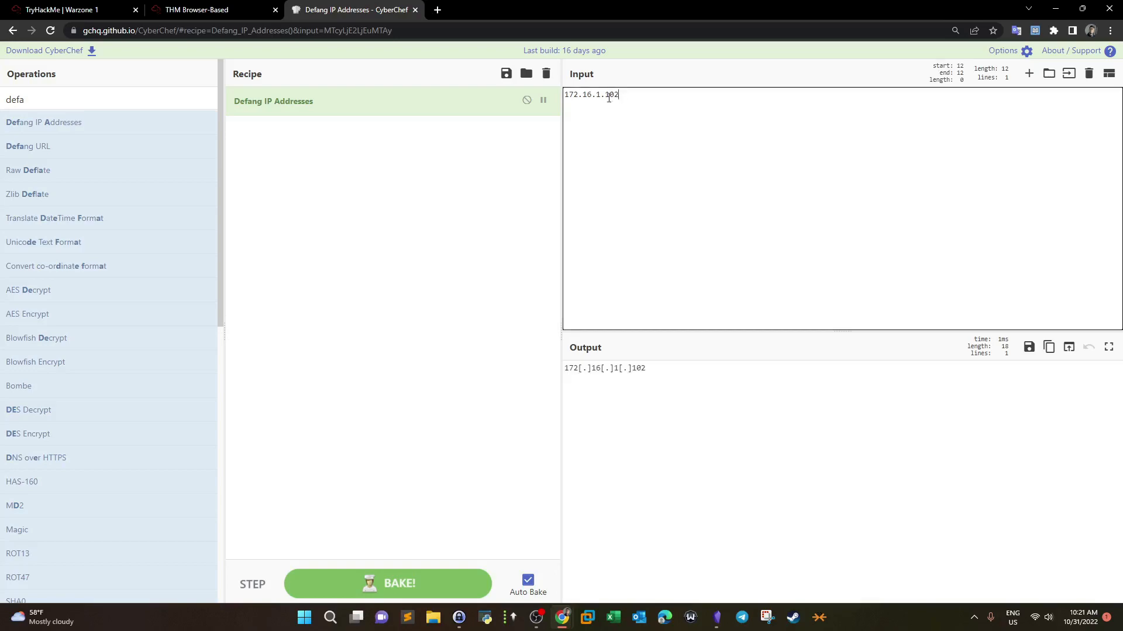
{"action": "left_click_drag", "start_coordinate": [622, 98], "coordinate": [573, 95]}
{"action": "left_click", "coordinate": [260, 6]}
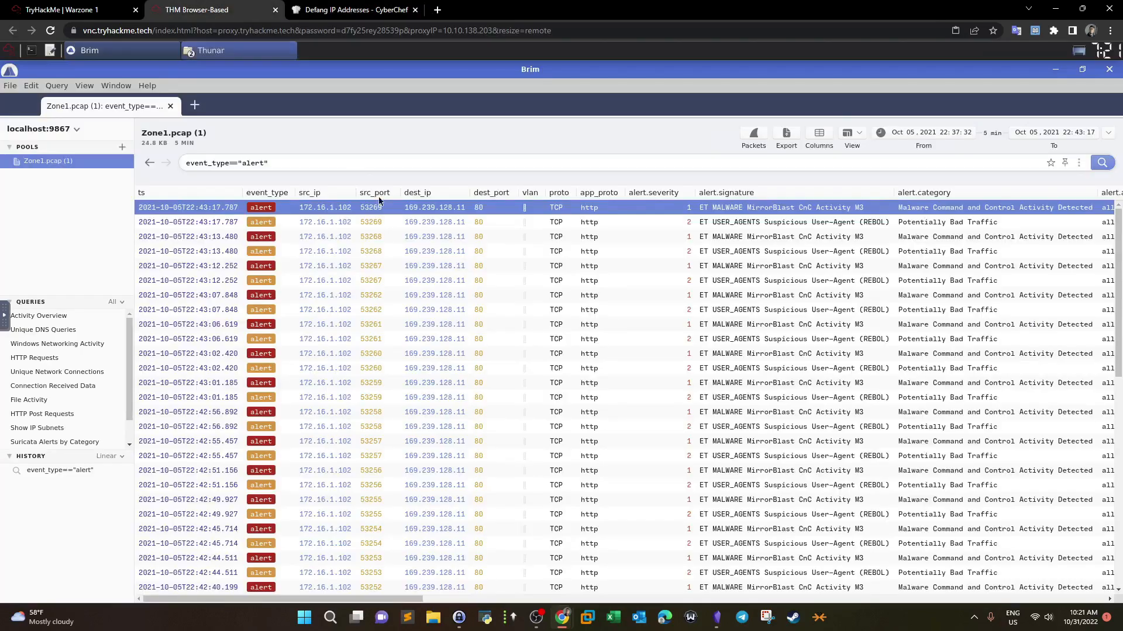
{"action": "right_click", "coordinate": [424, 210]}
{"action": "left_click", "coordinate": [445, 305]}
{"action": "left_click", "coordinate": [351, 10]}
{"action": "key", "text": "ctrl+a"}
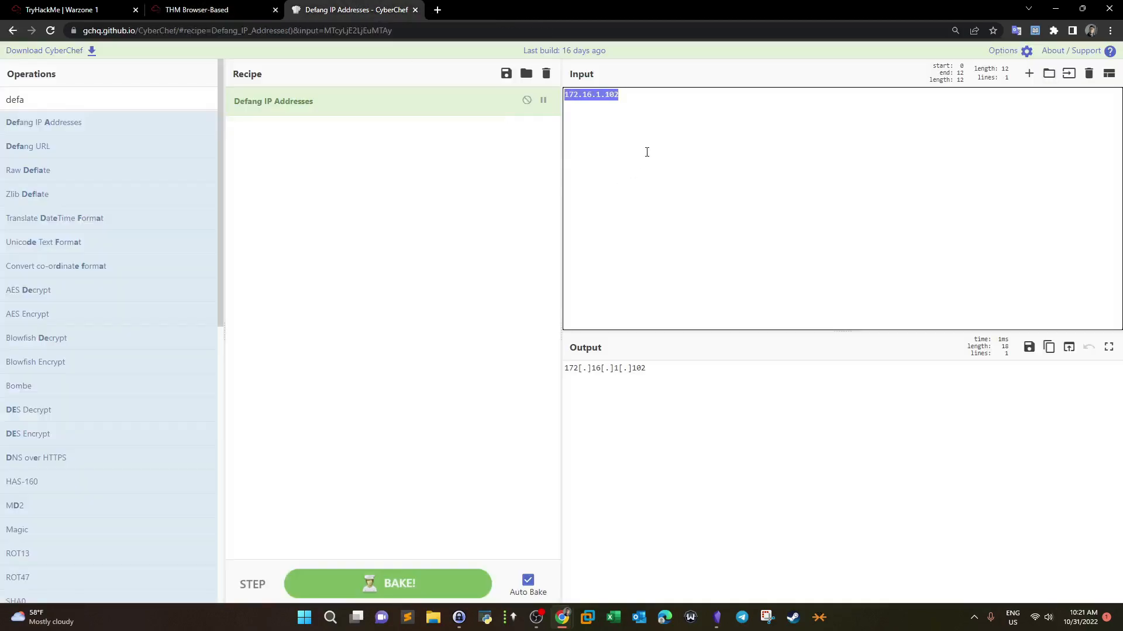
{"action": "key", "text": "ctrl+v"}
{"action": "left_click_drag", "start_coordinate": [679, 385], "coordinate": [563, 382]}
{"action": "left_click", "coordinate": [61, 9]}
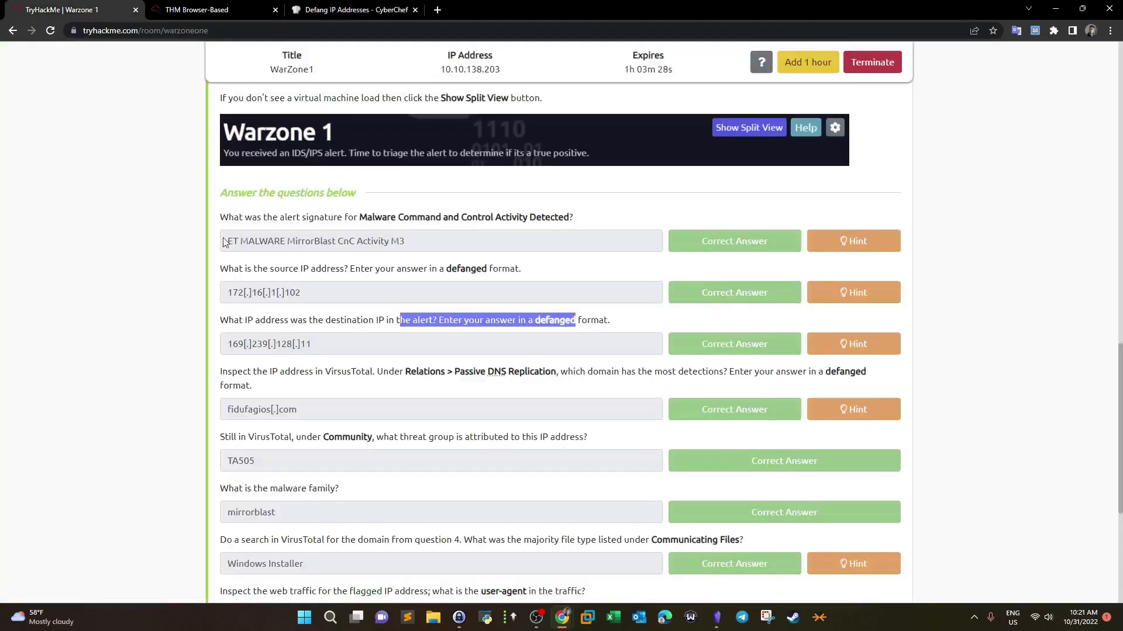
Step: Read the VirusTotal domain question, open virustotal.com in a new tab, and return to Warzone 1
{"action": "scroll", "coordinate": [234, 263], "scroll_direction": "down", "scroll_amount": 1}
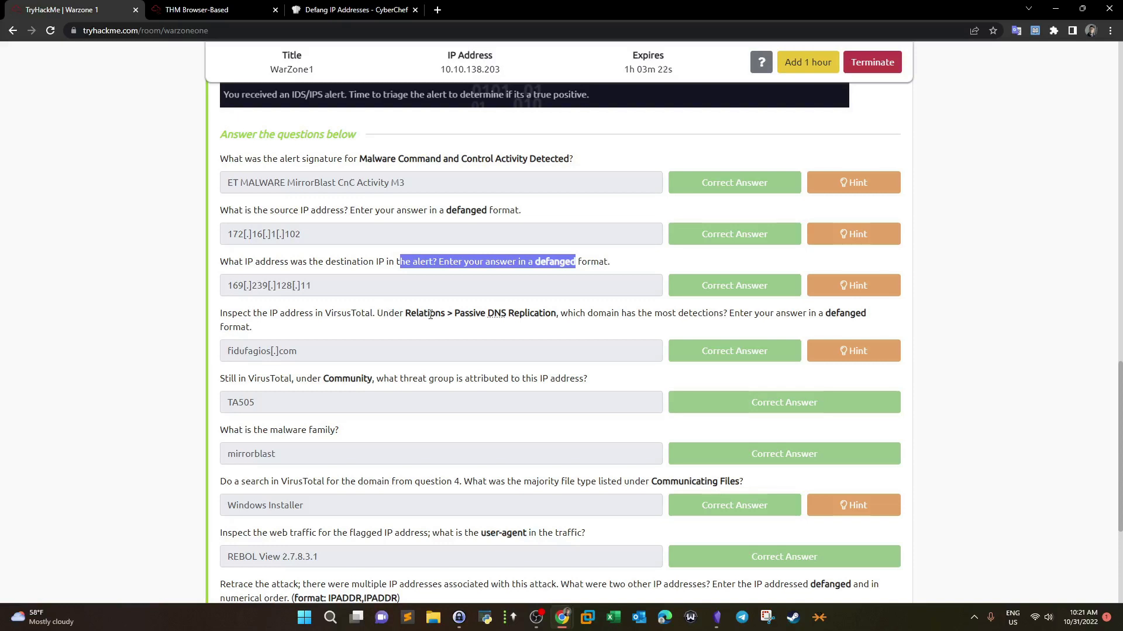
{"action": "left_click_drag", "start_coordinate": [455, 314], "coordinate": [539, 314]}
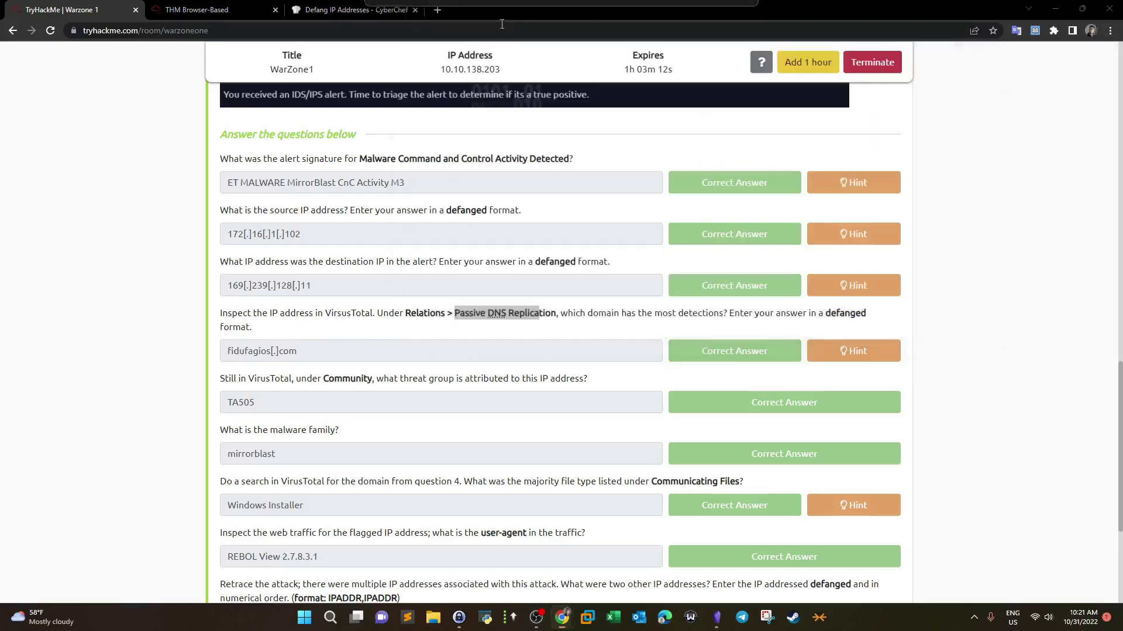
{"action": "left_click", "coordinate": [469, 15]}
{"action": "left_click", "coordinate": [79, 9]}
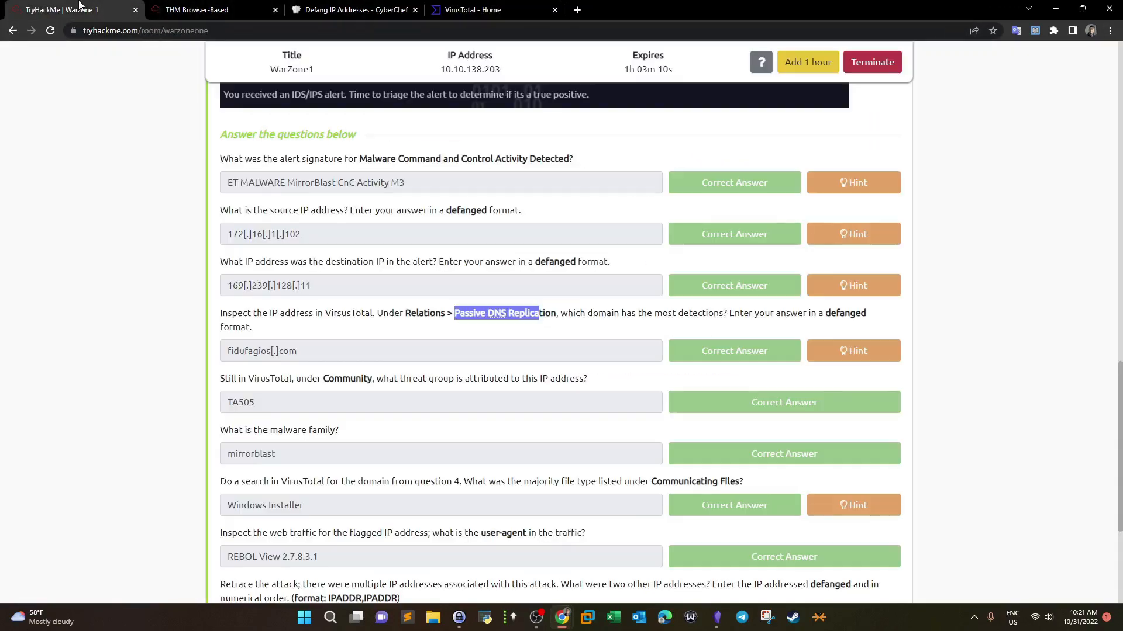
{"action": "left_click", "coordinate": [221, 317]}
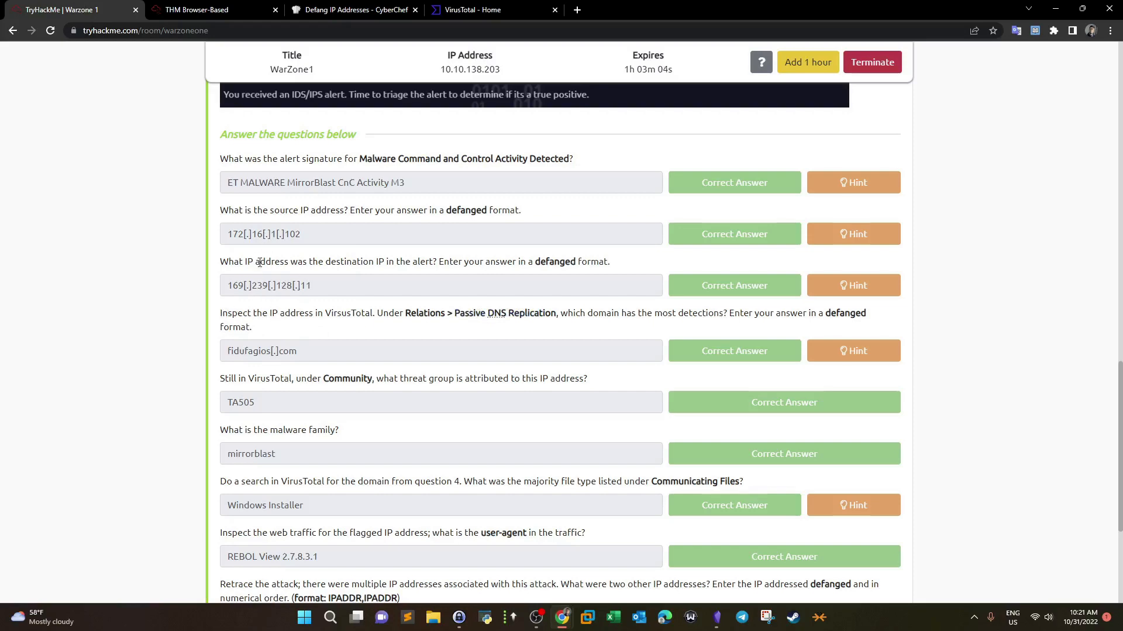
Step: Search VirusTotal for destination IP 169.239.128.11 copied from Brim's alert table
{"action": "left_click", "coordinate": [204, 6]}
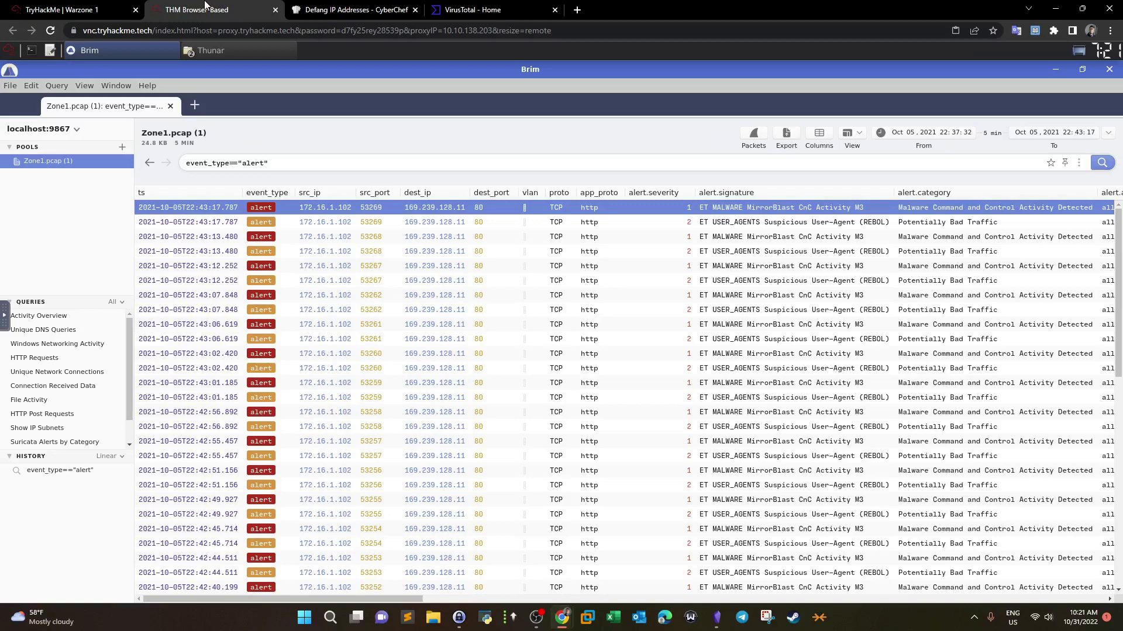
{"action": "left_click", "coordinate": [329, 7]}
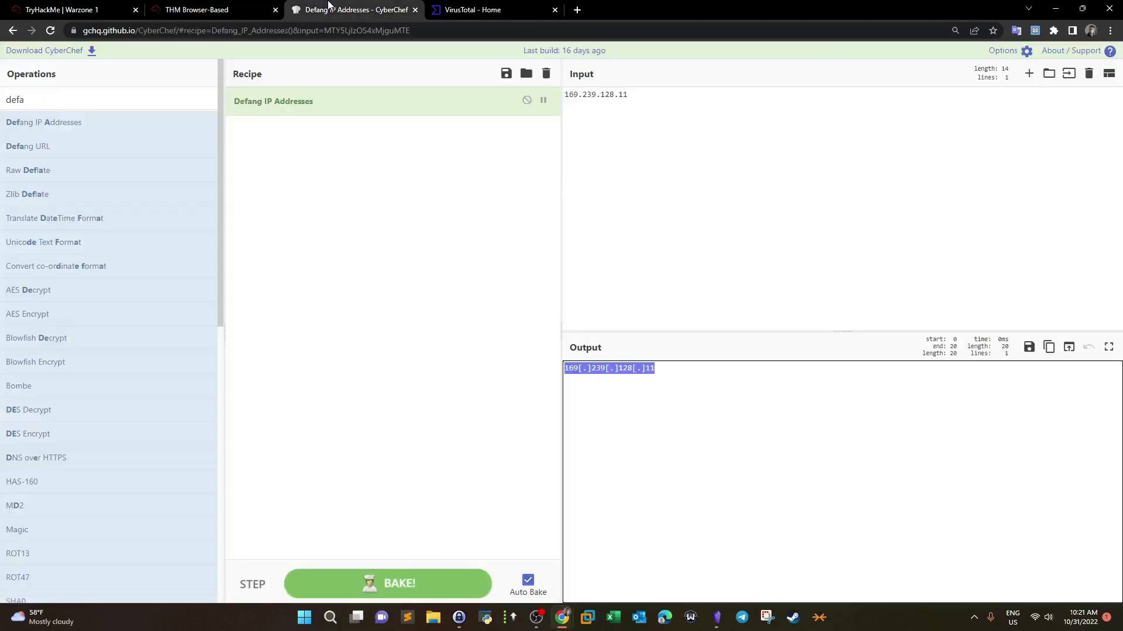
{"action": "left_click", "coordinate": [244, 7]}
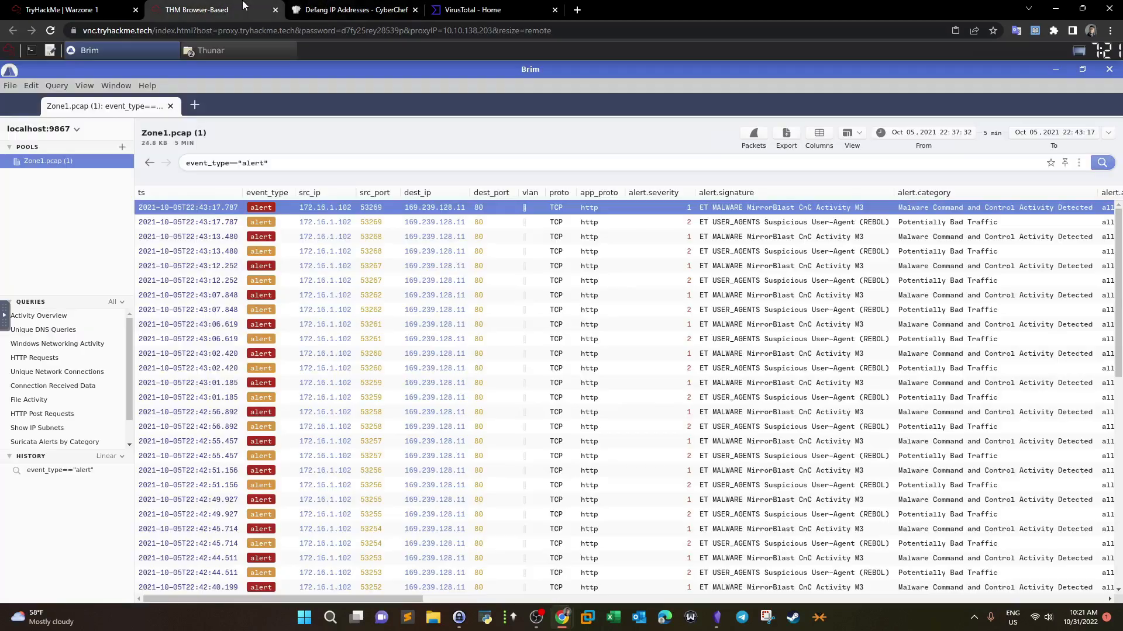
{"action": "right_click", "coordinate": [438, 209]}
{"action": "left_click", "coordinate": [468, 10]}
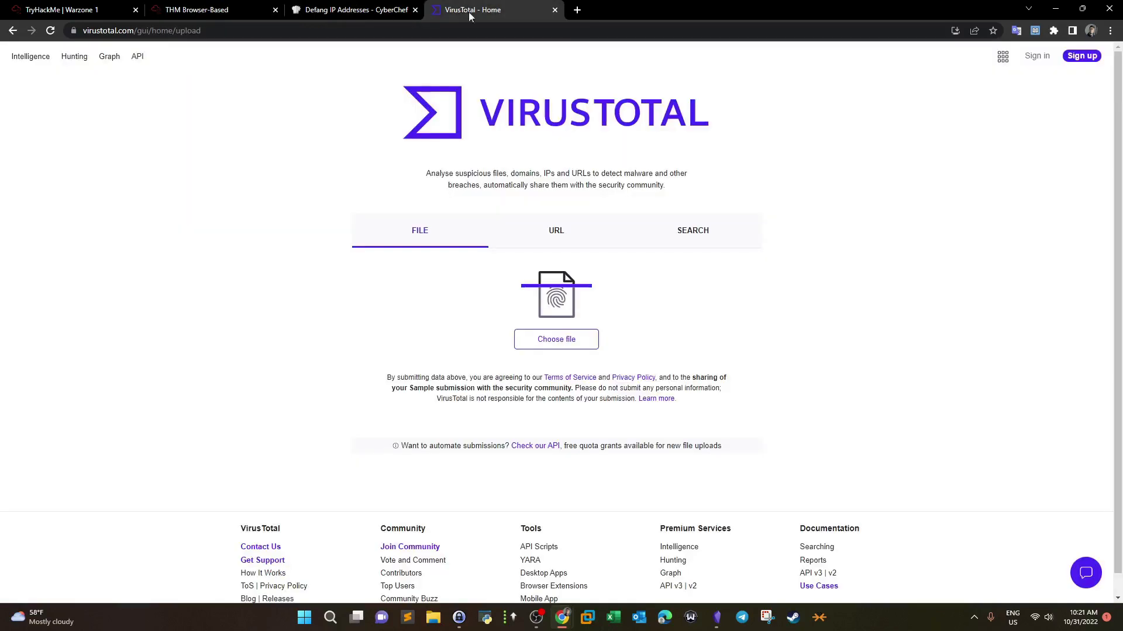
{"action": "left_click", "coordinate": [678, 254]}
{"action": "key", "text": "ctrl+v"}
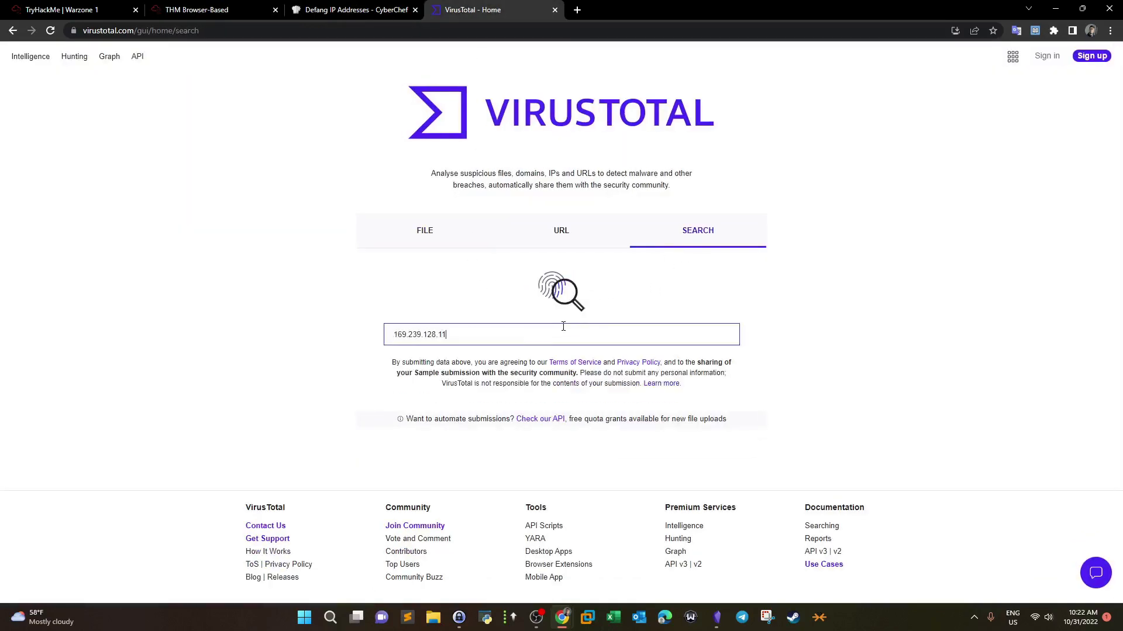
{"action": "key", "text": "Return"}
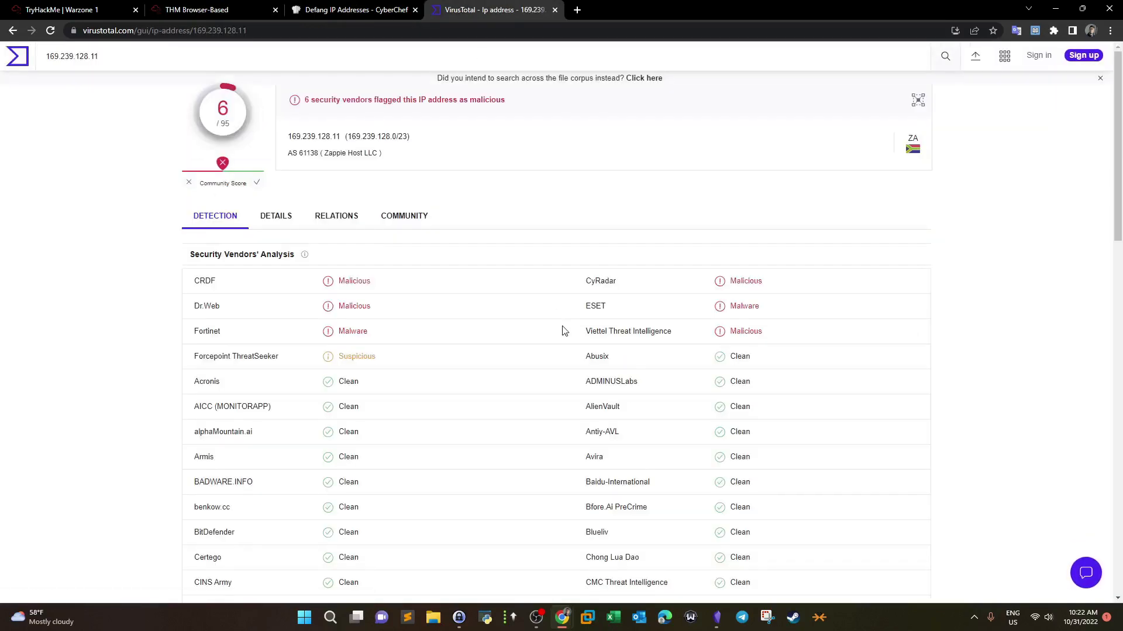
Step: In Relations, find the passive DNS domain fidufagios.com (13 / 95 detections) and select it
{"action": "left_click", "coordinate": [326, 217]}
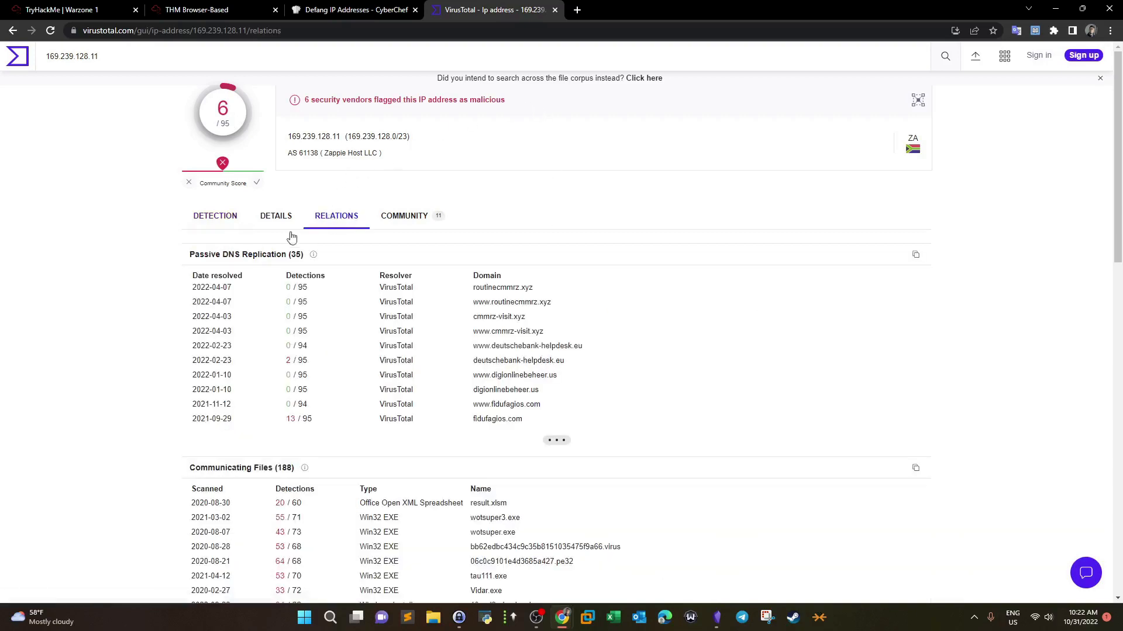
{"action": "left_click_drag", "start_coordinate": [192, 258], "coordinate": [286, 258]}
{"action": "left_click", "coordinate": [105, 7]}
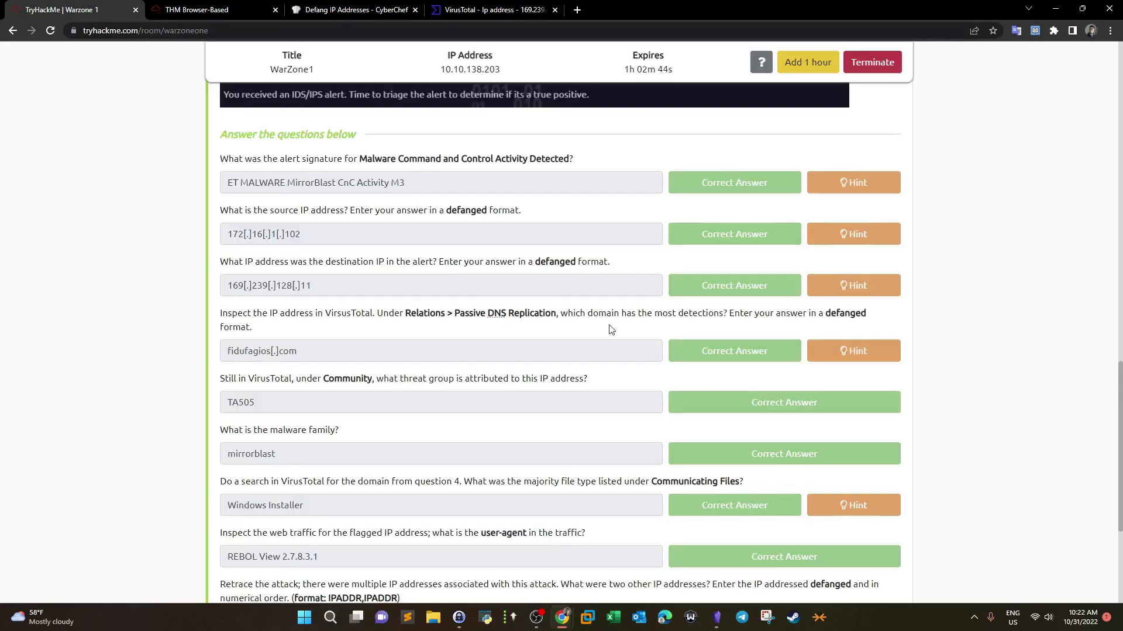
{"action": "left_click", "coordinate": [533, 8]}
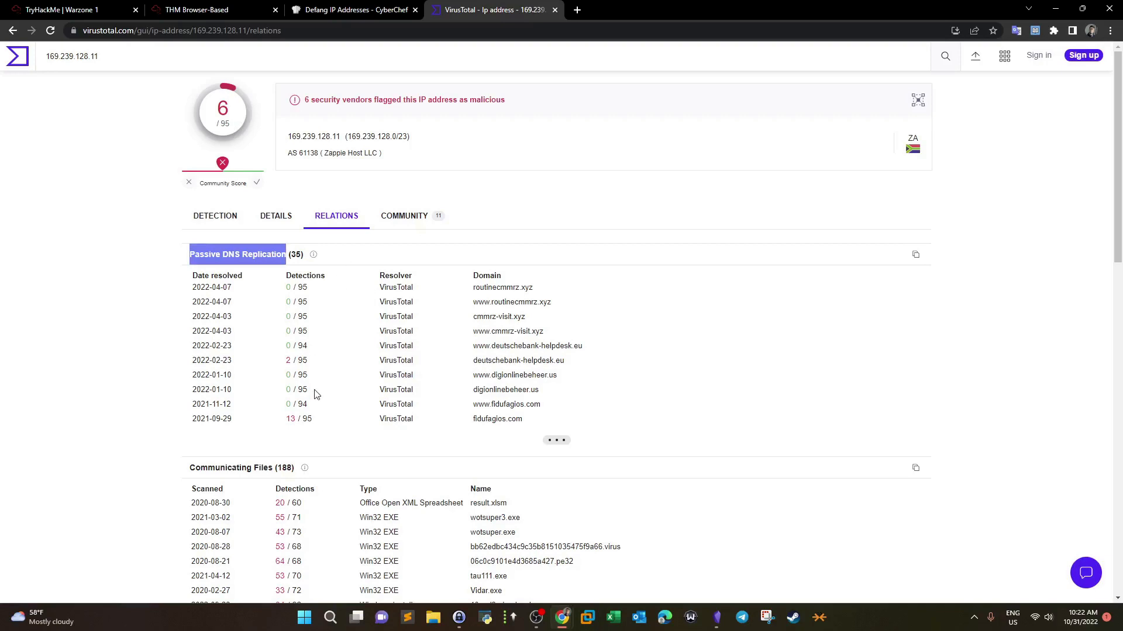
{"action": "left_click_drag", "start_coordinate": [526, 420], "coordinate": [472, 420]}
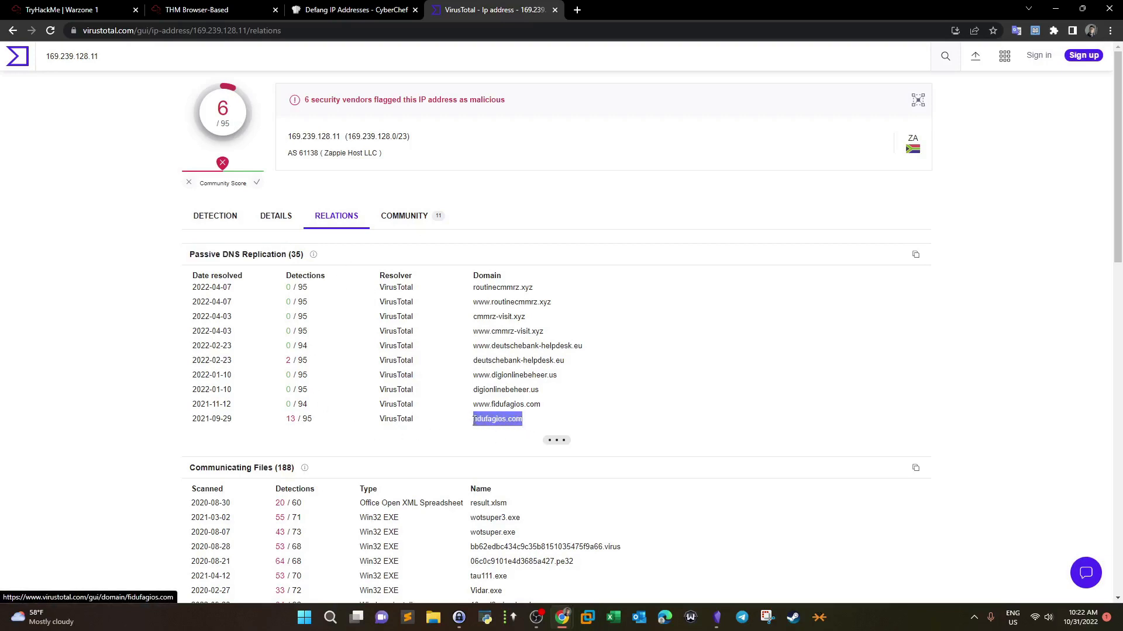
{"action": "left_click_drag", "start_coordinate": [284, 420], "coordinate": [313, 420]}
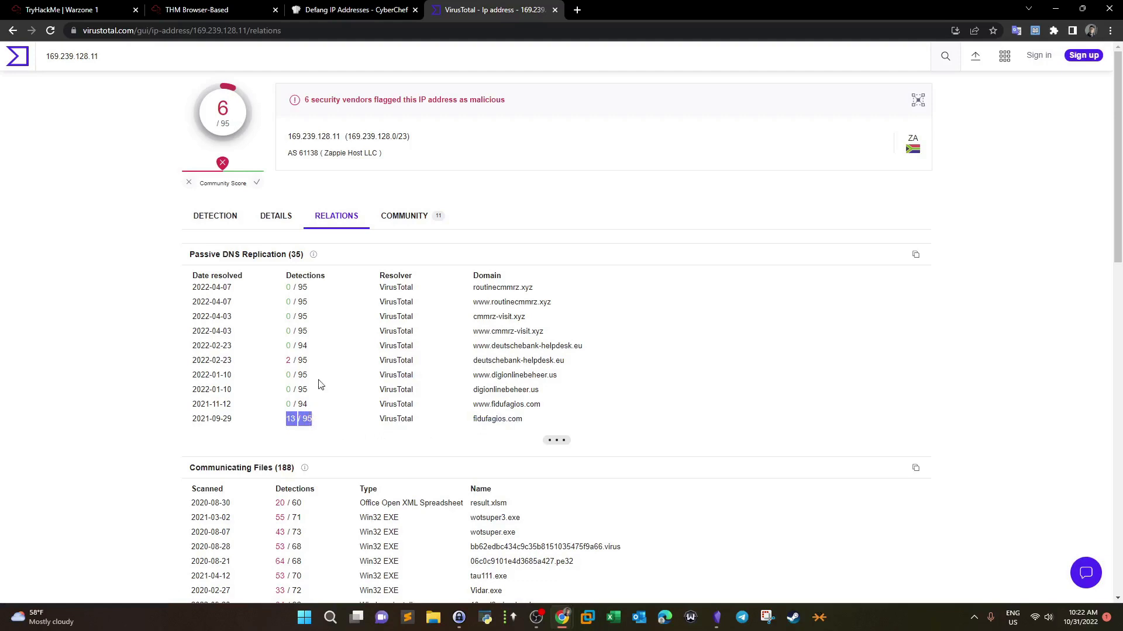
{"action": "scroll", "coordinate": [316, 392], "scroll_direction": "down", "scroll_amount": 1}
{"action": "left_click_drag", "start_coordinate": [523, 361], "coordinate": [485, 368]}
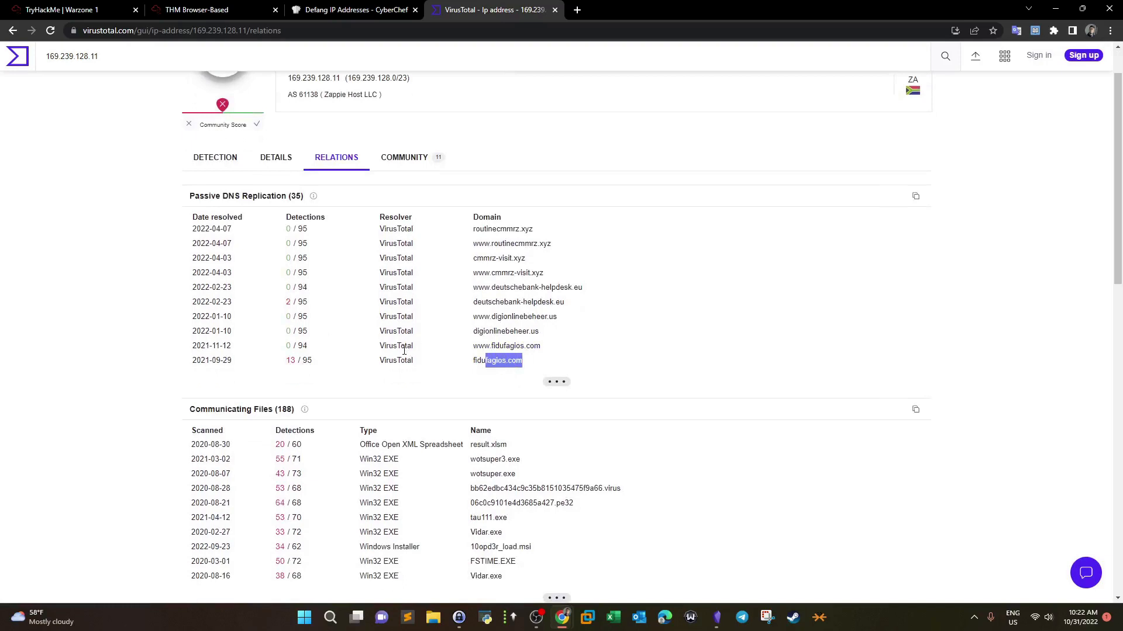
{"action": "left_click_drag", "start_coordinate": [288, 364], "coordinate": [291, 364]}
{"action": "left_click_drag", "start_coordinate": [524, 365], "coordinate": [466, 366]}
{"action": "key", "text": "ctrl+c"}
Step: Replace CyberChef's Defang IP Addresses recipe with Defang URL and defang fidufagios.com to fidufagios[.]com
{"action": "left_click", "coordinate": [376, 6]}
{"action": "left_click", "coordinate": [482, 7]}
{"action": "left_click", "coordinate": [366, 6]}
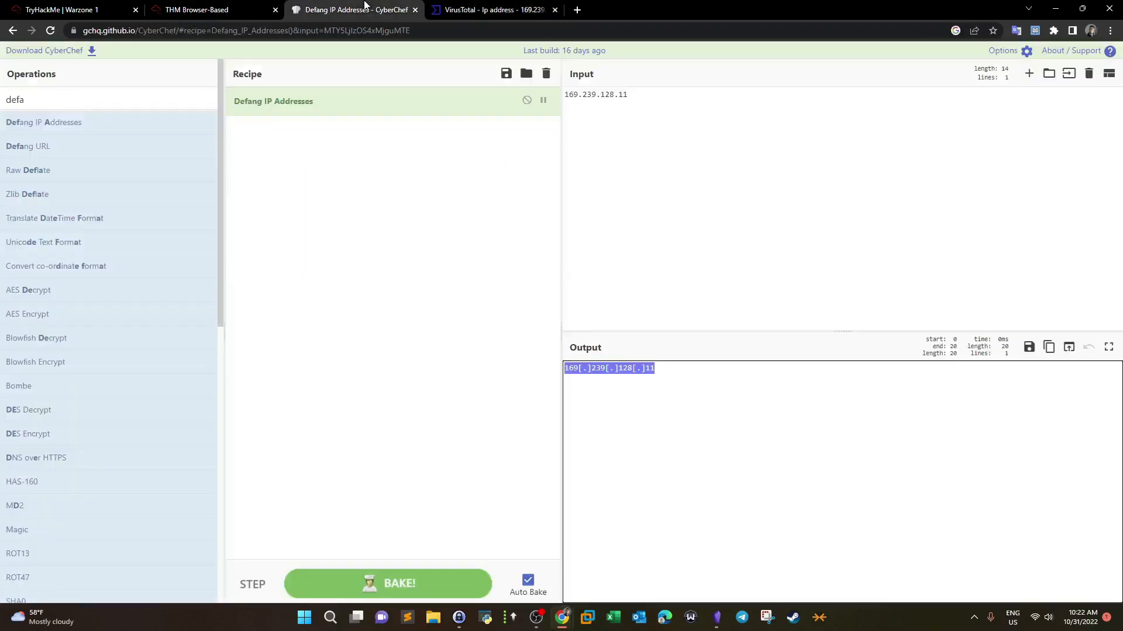
{"action": "left_click", "coordinate": [546, 73]}
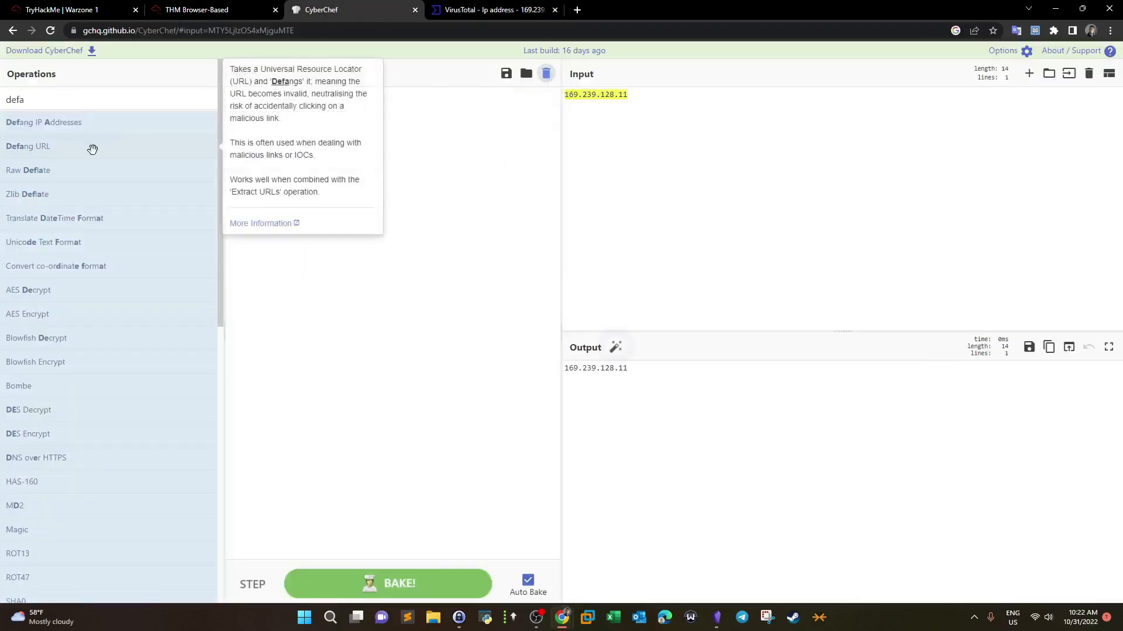
{"action": "left_click_drag", "start_coordinate": [68, 155], "coordinate": [257, 147]}
{"action": "left_click", "coordinate": [663, 110]}
{"action": "key", "text": "ctrl+a"}
{"action": "key", "text": "ctrl+v"}
{"action": "left_click_drag", "start_coordinate": [637, 381], "coordinate": [518, 386]}
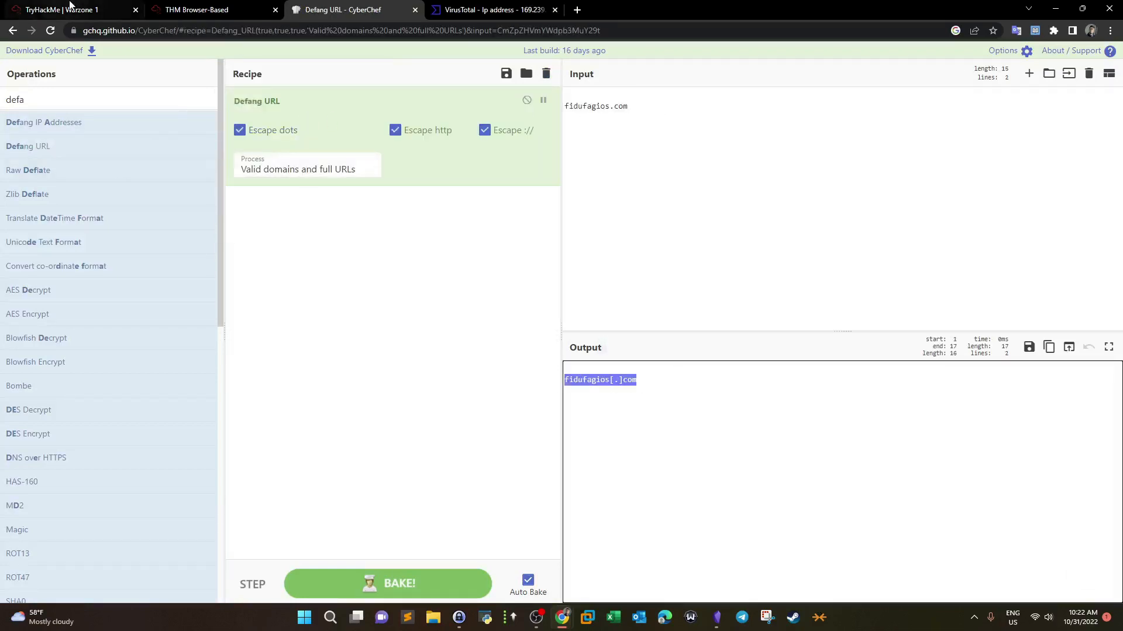
Step: Check the TryHackMe questions, then return to VirusTotal's passive DNS list for 169.239.128.11
{"action": "left_click", "coordinate": [65, 9]}
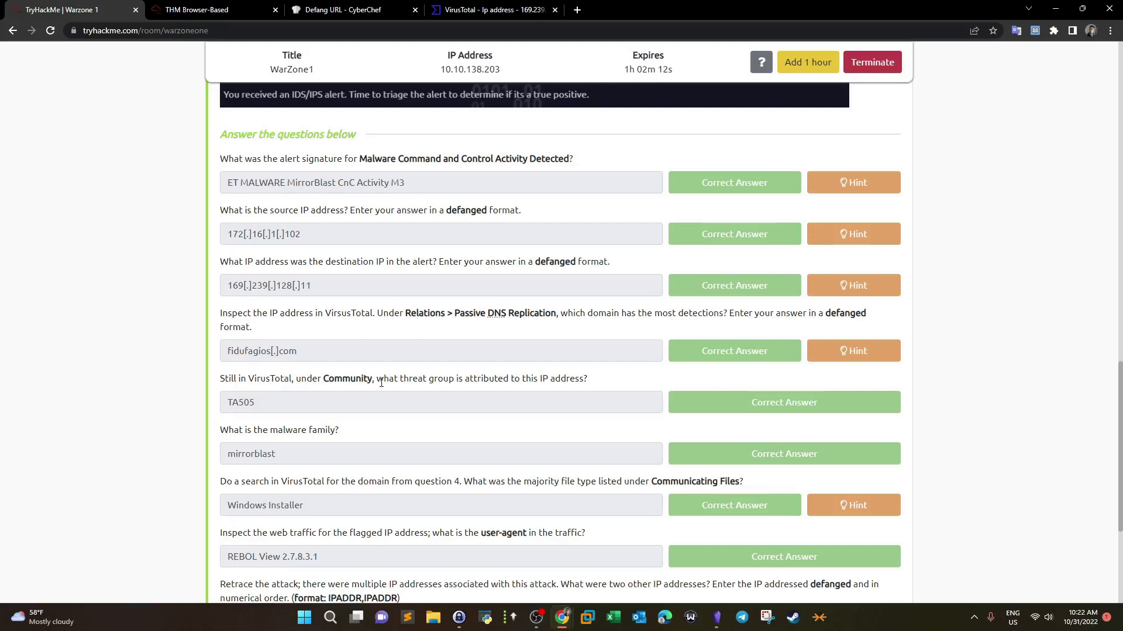
{"action": "left_click", "coordinate": [472, 9]}
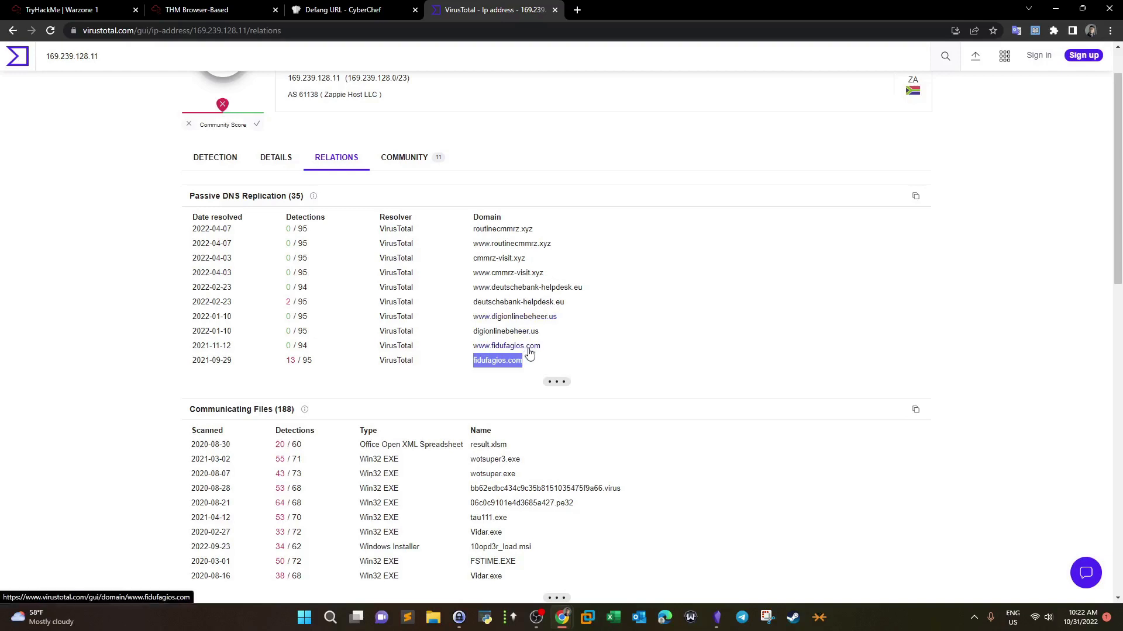
{"action": "left_click", "coordinate": [511, 373]}
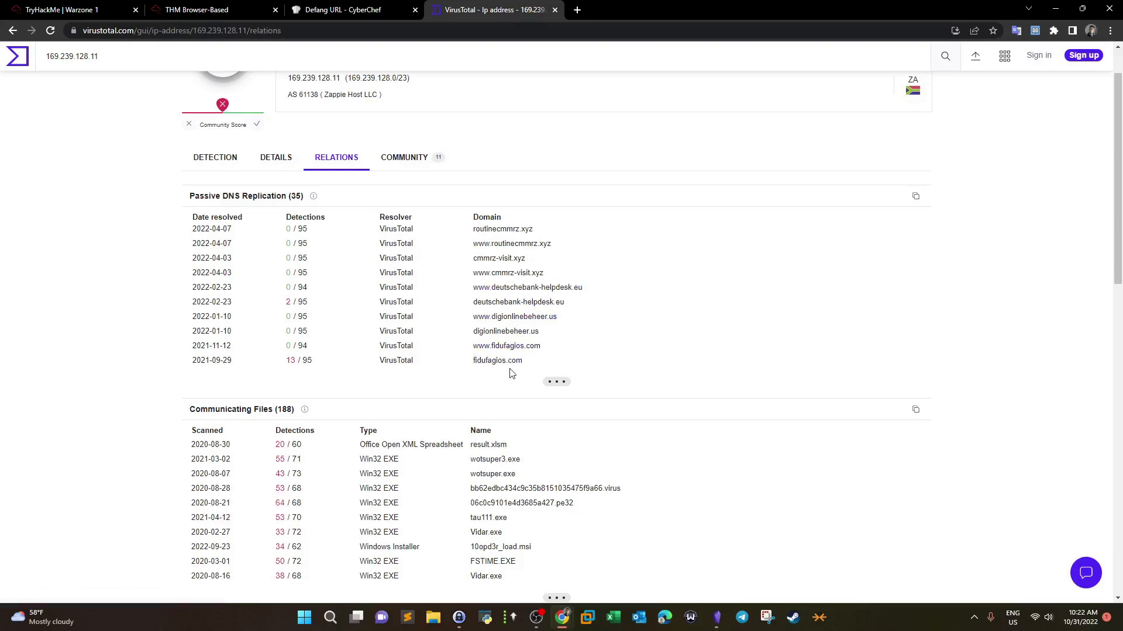
Step: View 169.239.128.11's Details, then its Community graphs about MirrorBlast and TA505
{"action": "left_click", "coordinate": [283, 168]}
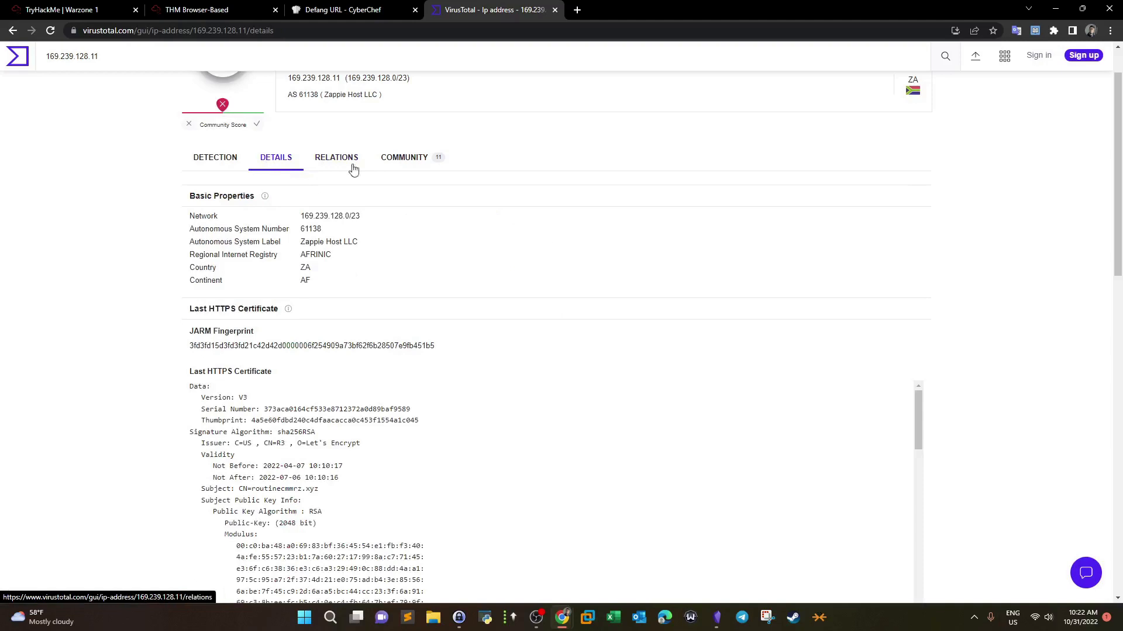
{"action": "left_click", "coordinate": [402, 161]}
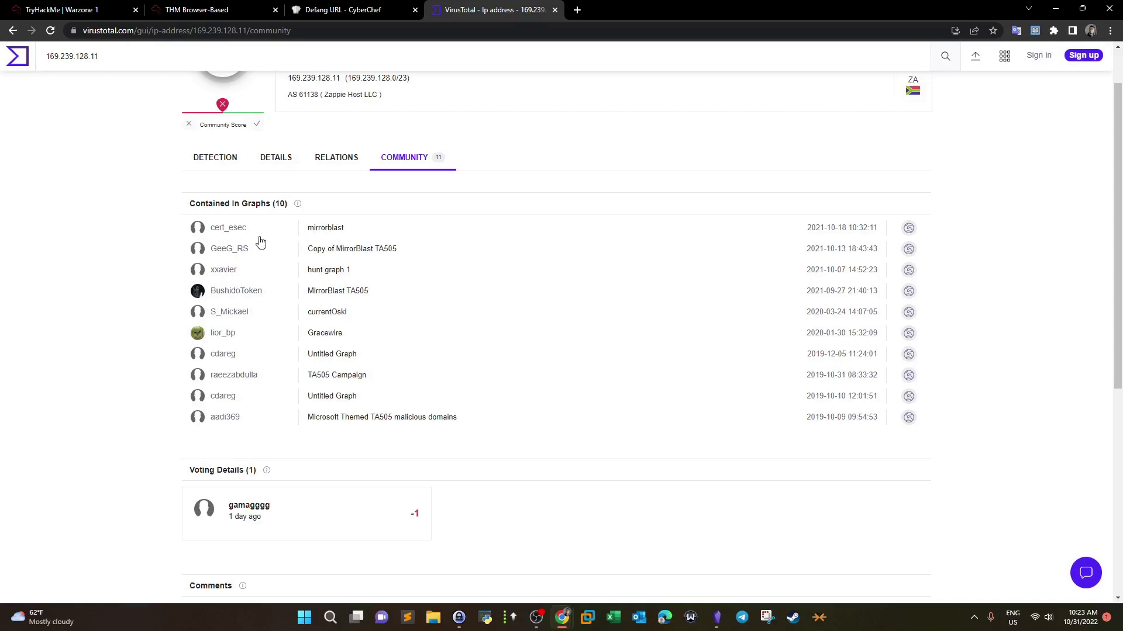
{"action": "left_click_drag", "start_coordinate": [364, 234], "coordinate": [307, 227]}
{"action": "left_click", "coordinate": [439, 454]}
{"action": "left_click_drag", "start_coordinate": [298, 249], "coordinate": [349, 252]}
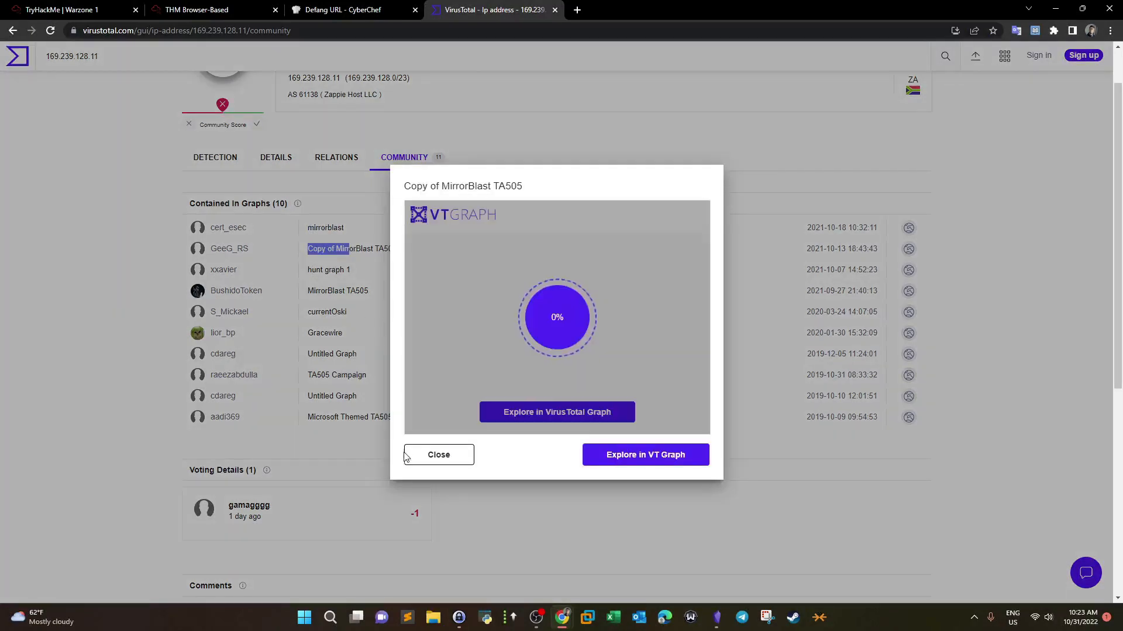
{"action": "left_click", "coordinate": [503, 413]}
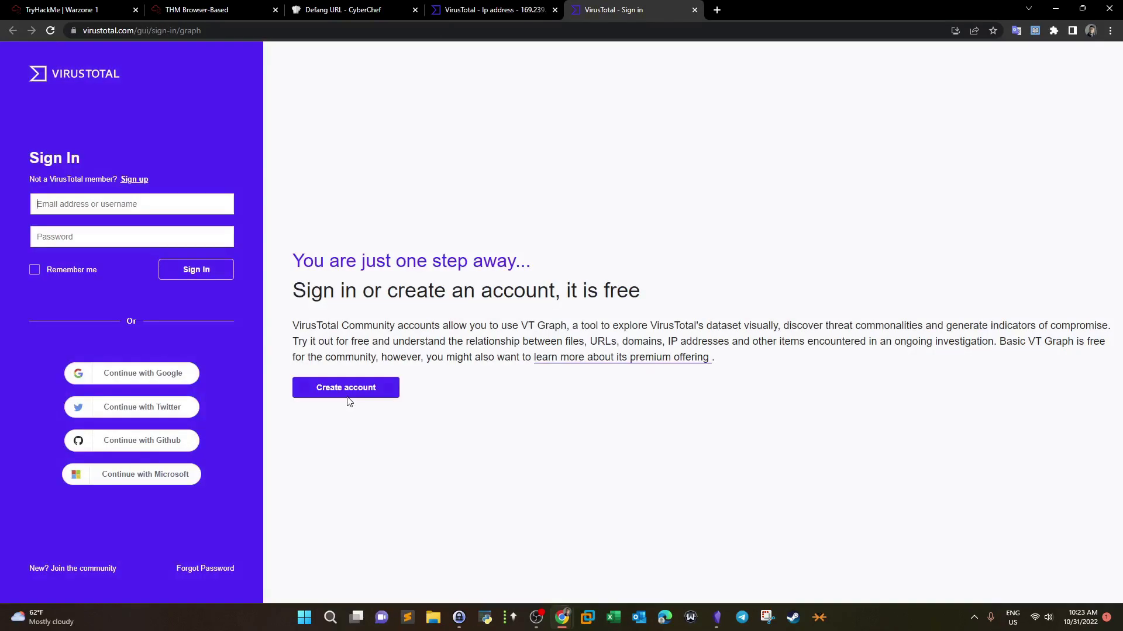
{"action": "left_click", "coordinate": [695, 10]}
{"action": "left_click", "coordinate": [457, 455]}
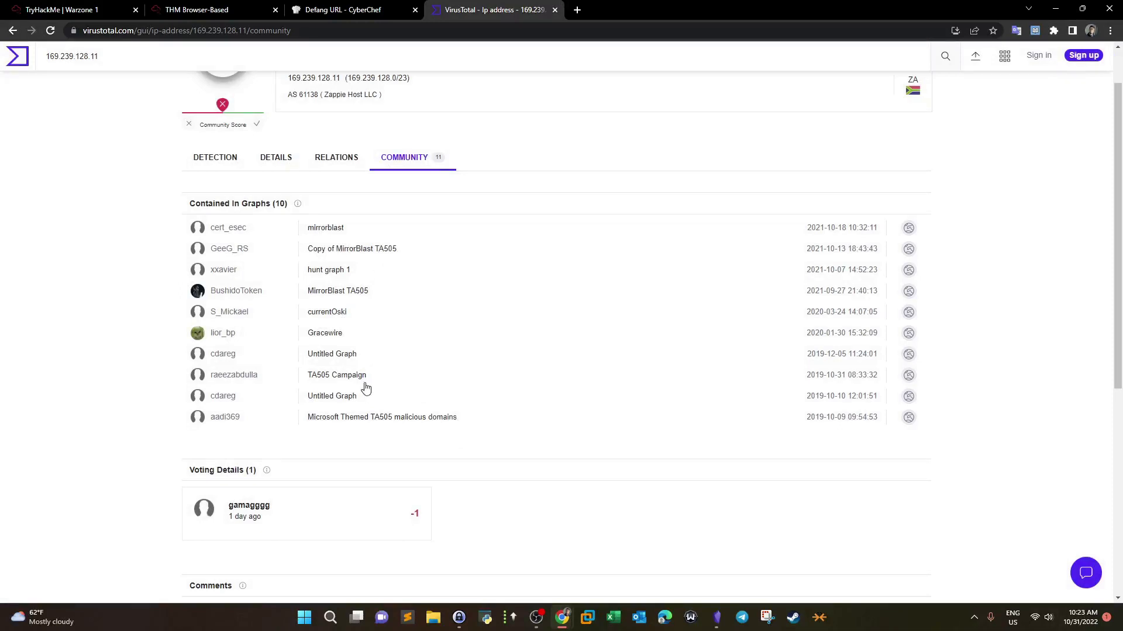
{"action": "left_click", "coordinate": [577, 10]}
Step: Search the web for 'mitre' and open the MITRE ATT&CK home page, glancing over the other tabs
{"action": "type", "text": "mitre"}
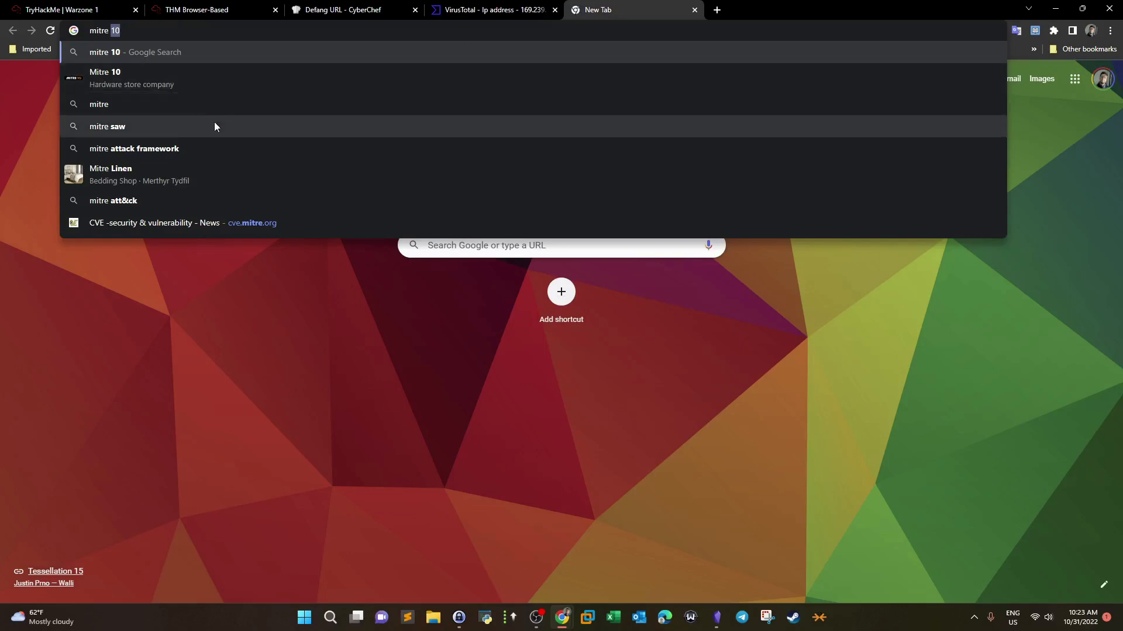
{"action": "left_click", "coordinate": [213, 148]}
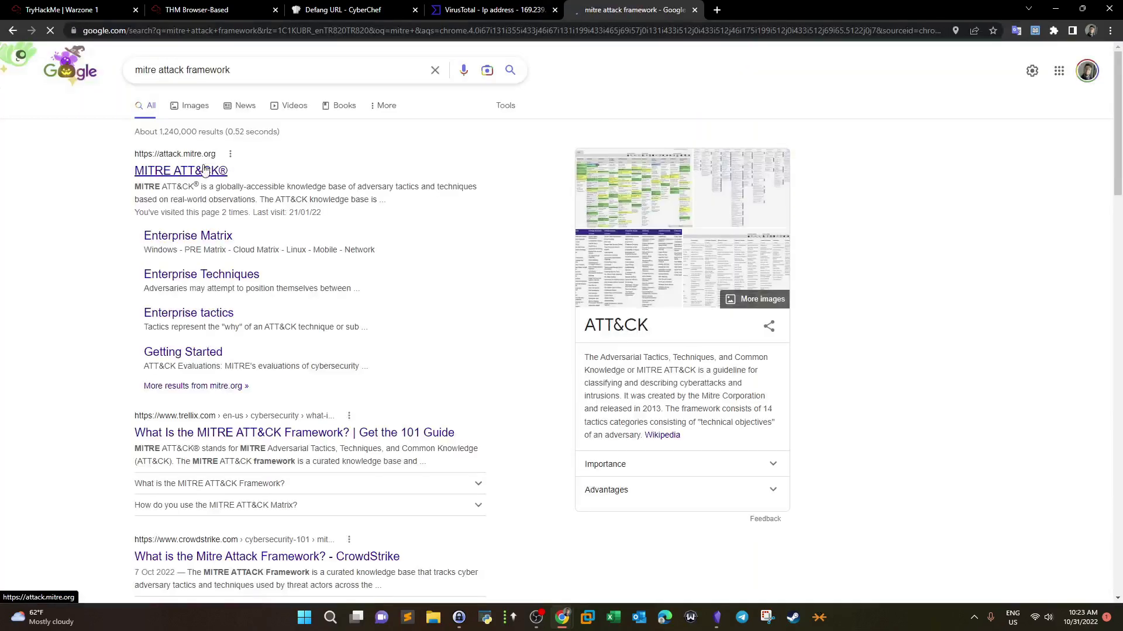
{"action": "left_click", "coordinate": [204, 170]}
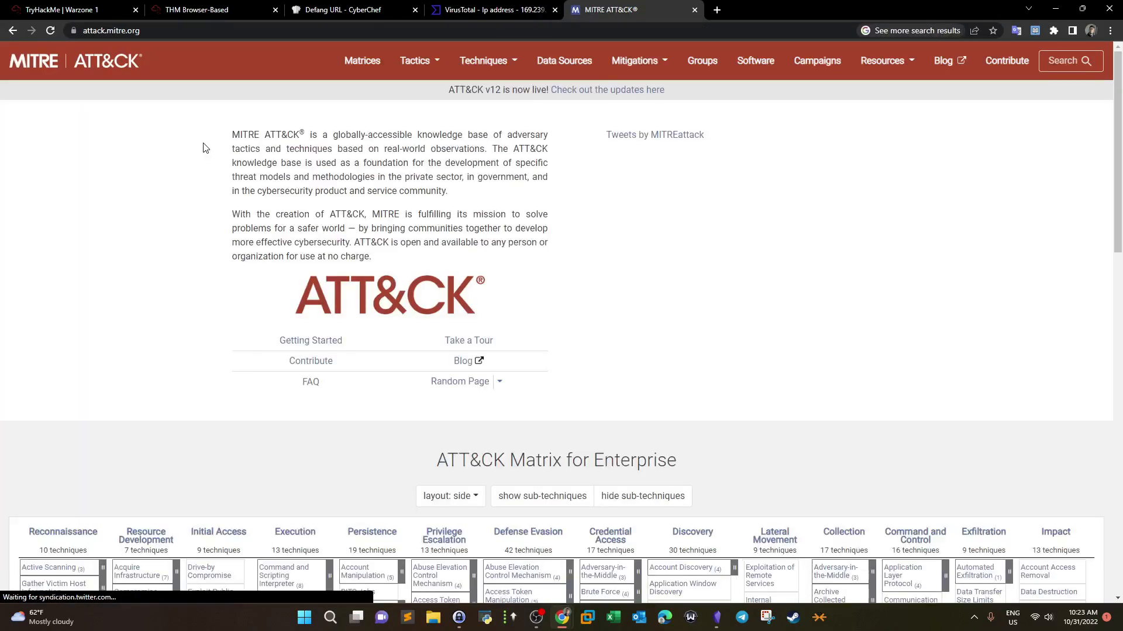
{"action": "left_click", "coordinate": [256, 6]}
{"action": "left_click", "coordinate": [358, 9]}
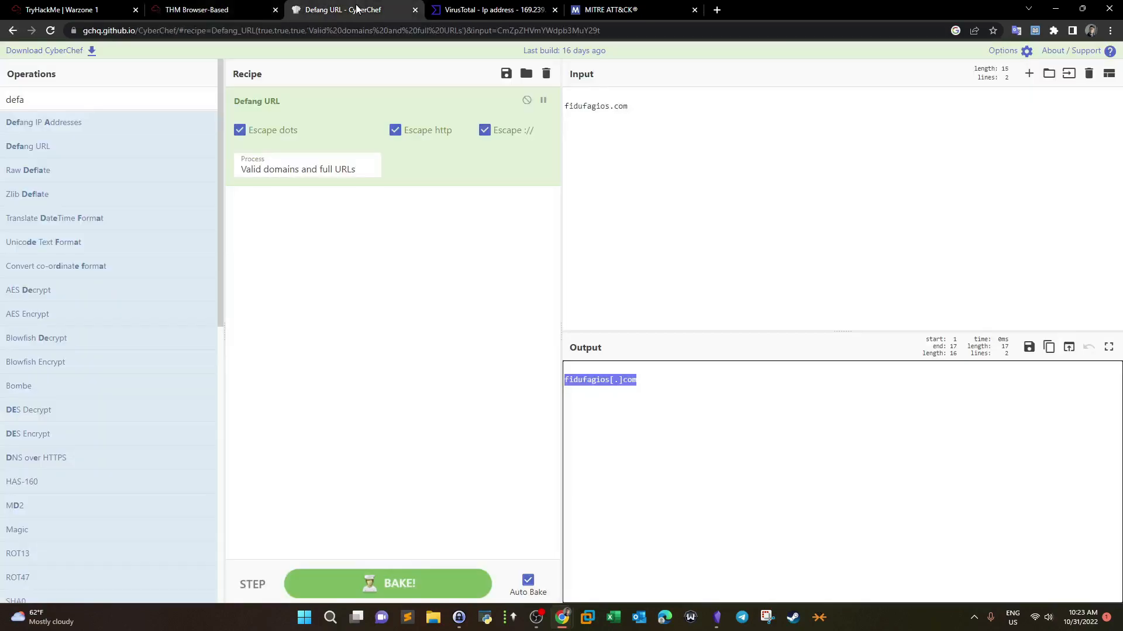
{"action": "left_click", "coordinate": [485, 9]}
{"action": "left_click", "coordinate": [614, 9]}
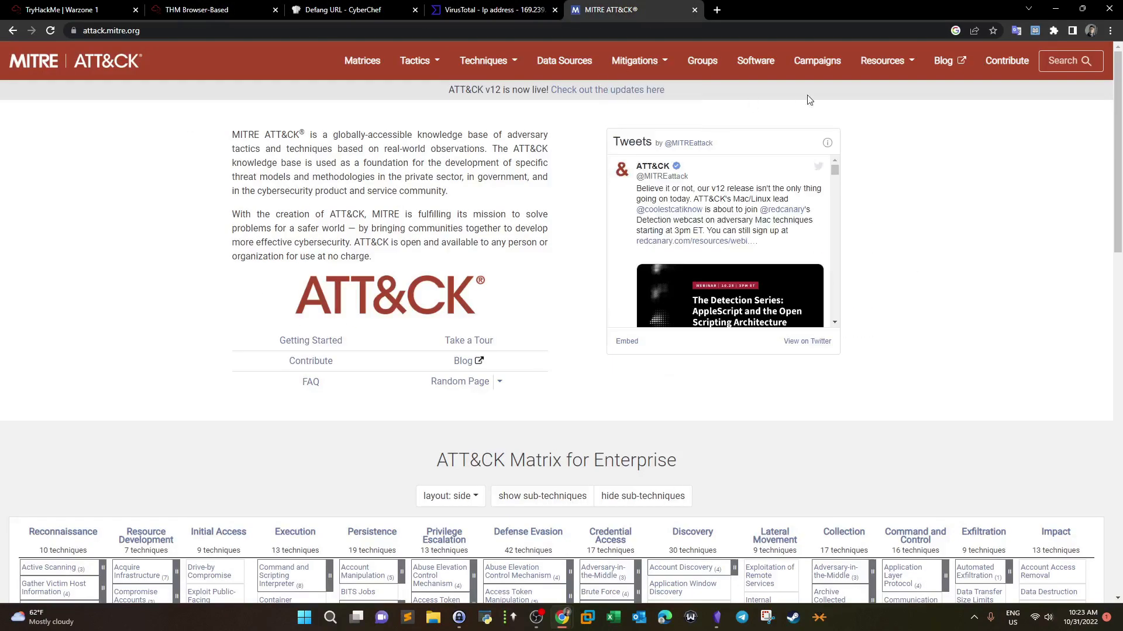
Step: Search ATT&CK for 'TA505' and open the TA505 group page (G0092)
{"action": "left_click", "coordinate": [1071, 62]}
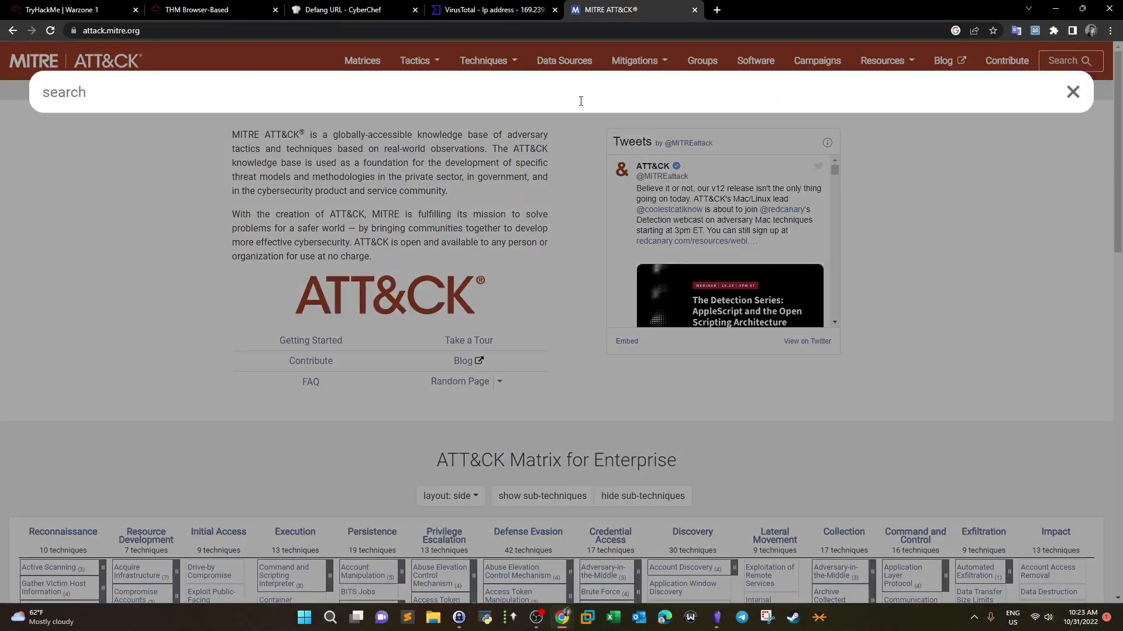
{"action": "type", "text": "TA505"}
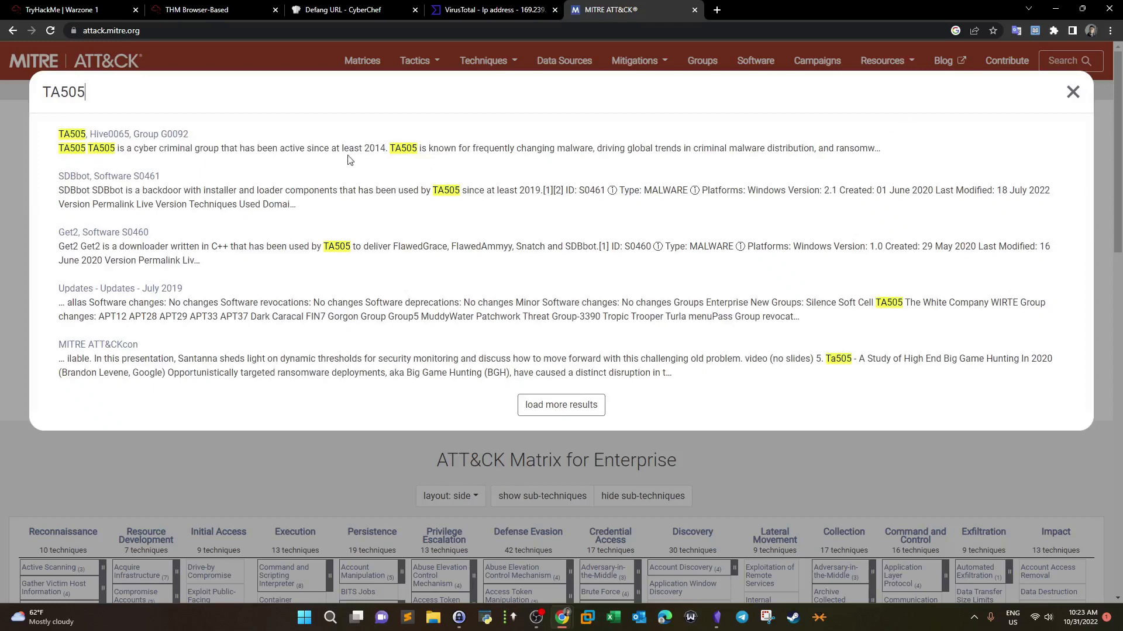
{"action": "left_click", "coordinate": [85, 136]}
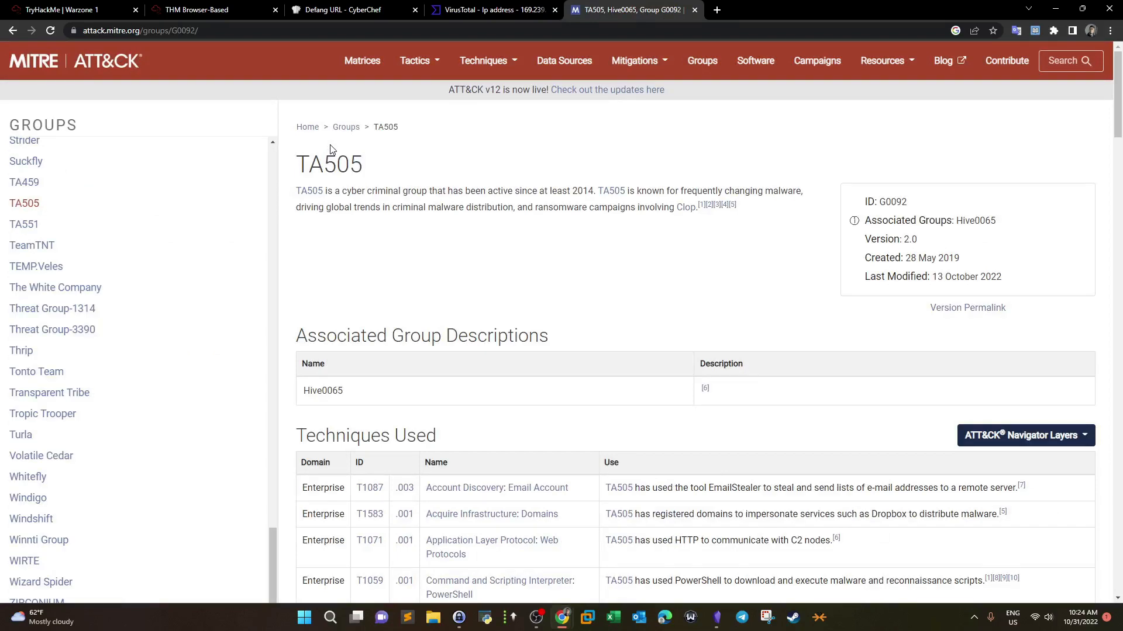
{"action": "left_click", "coordinate": [199, 10]}
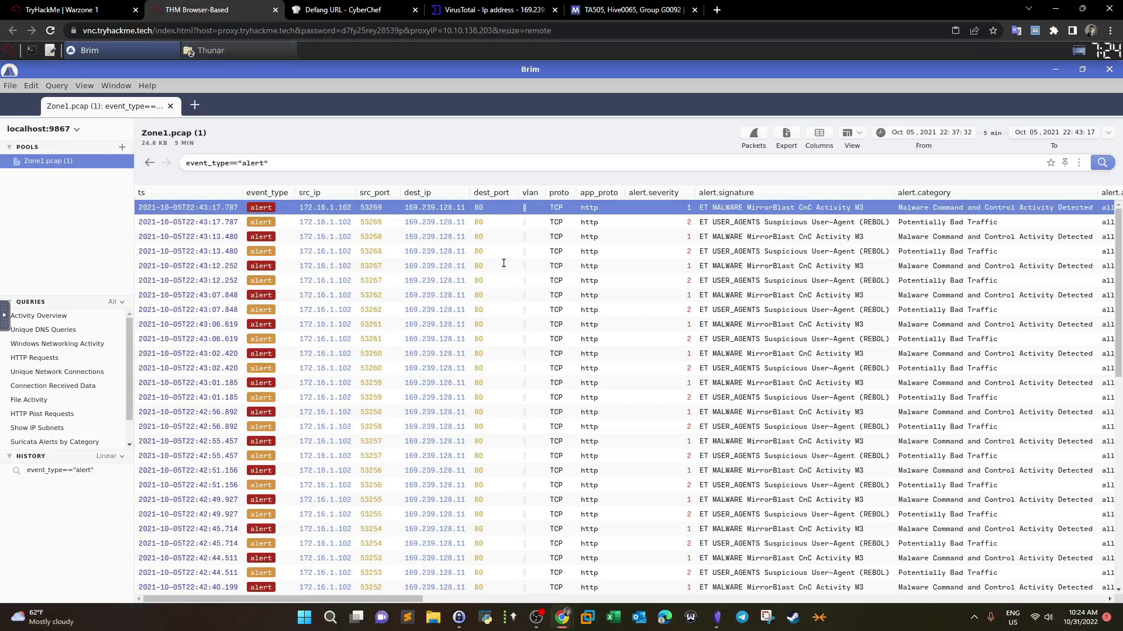
{"action": "left_click", "coordinate": [608, 9]}
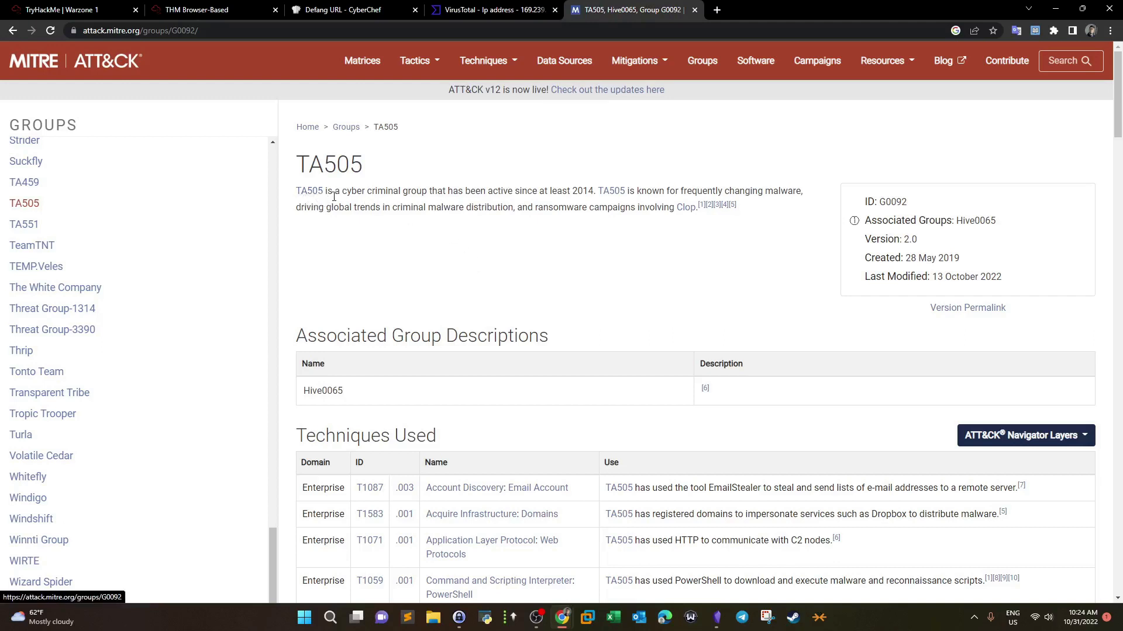
{"action": "left_click_drag", "start_coordinate": [340, 191], "coordinate": [582, 194]}
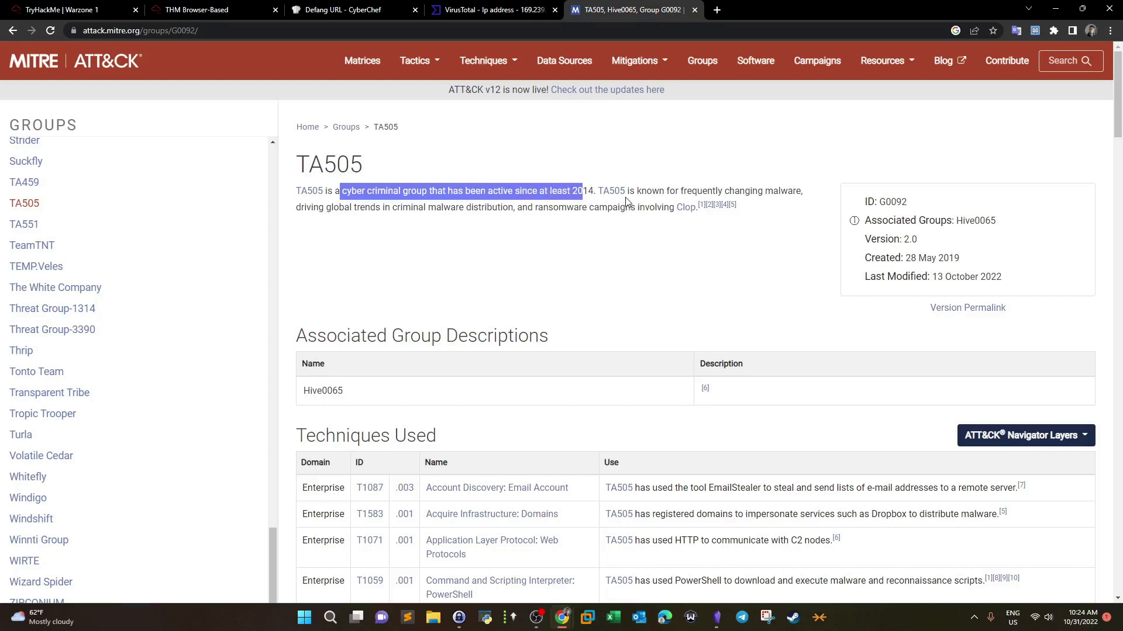
{"action": "left_click_drag", "start_coordinate": [687, 191], "coordinate": [802, 191]}
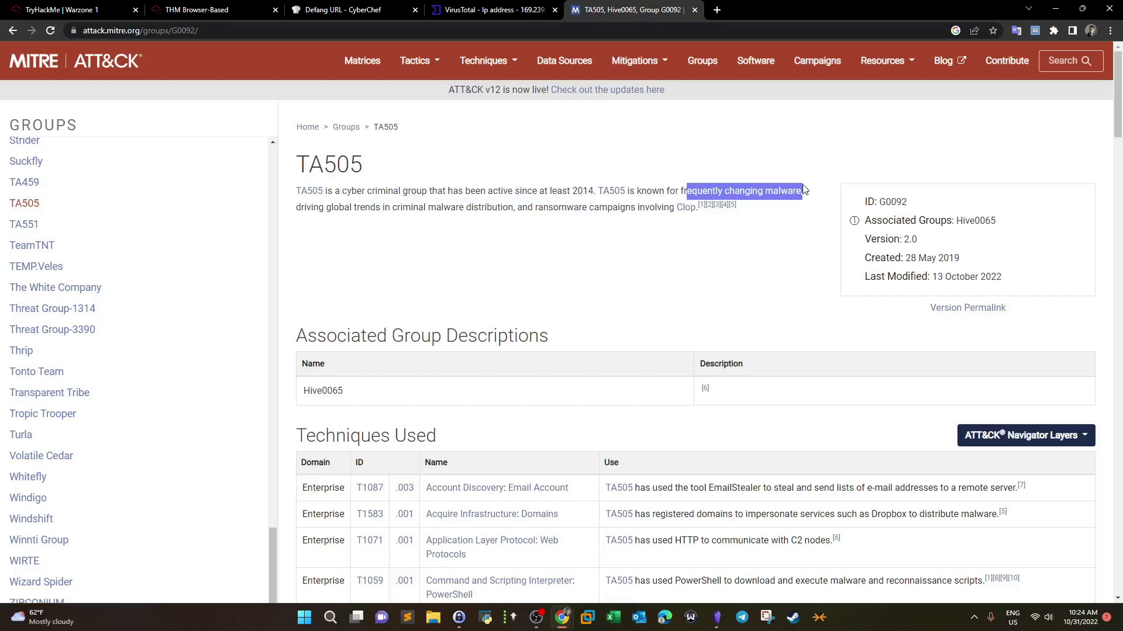
{"action": "left_click_drag", "start_coordinate": [296, 208], "coordinate": [641, 209]}
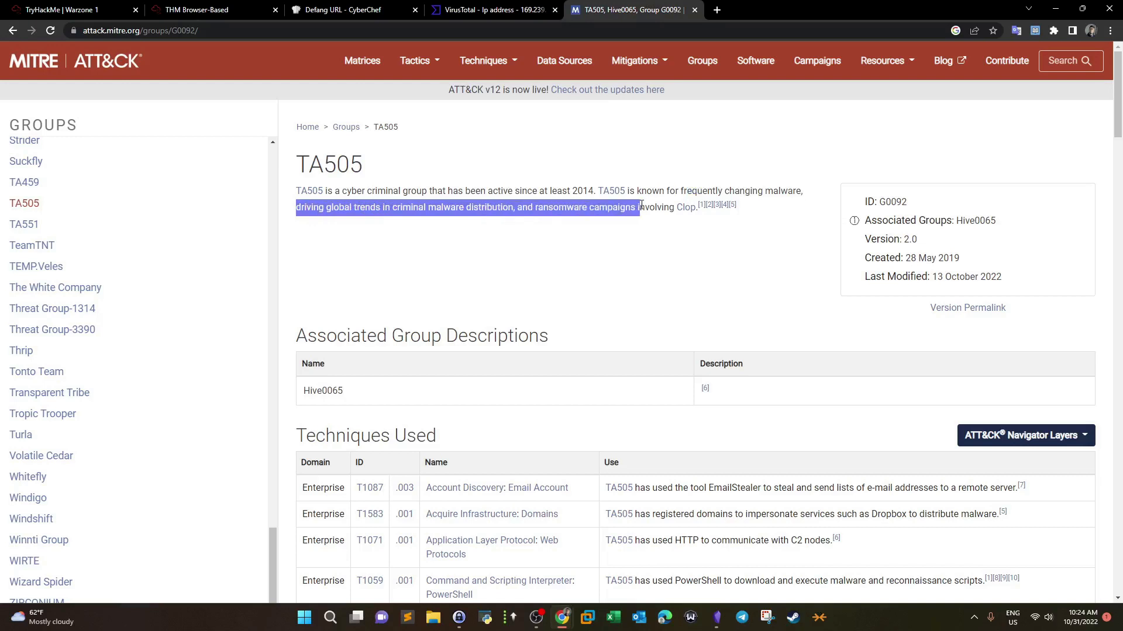
{"action": "left_click", "coordinate": [695, 221]}
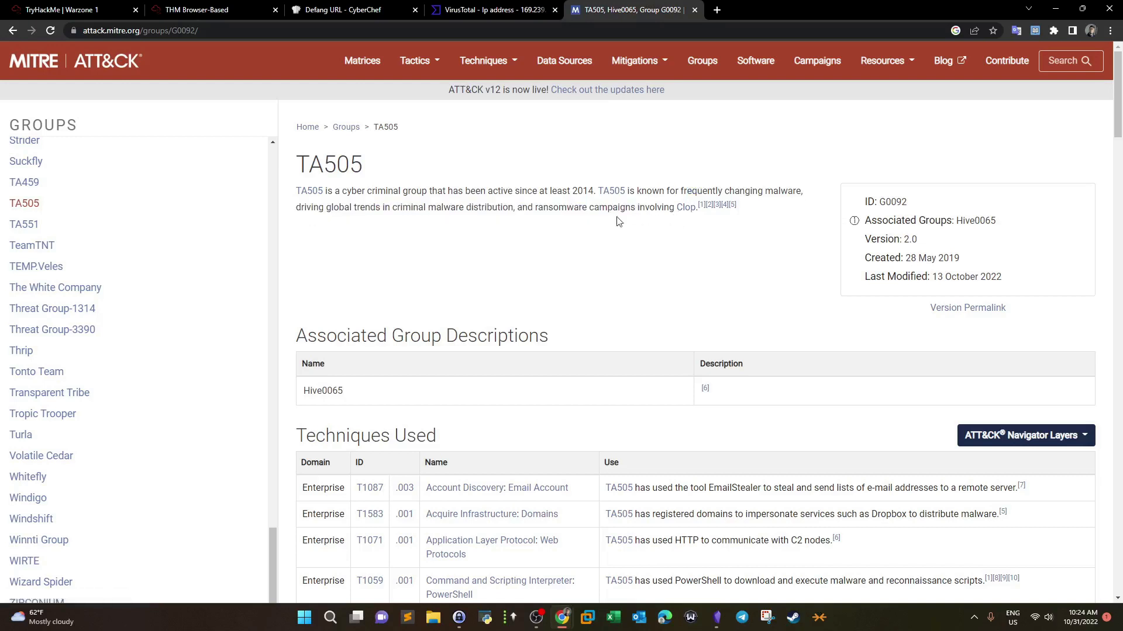
{"action": "scroll", "coordinate": [573, 240], "scroll_direction": "down", "scroll_amount": 2}
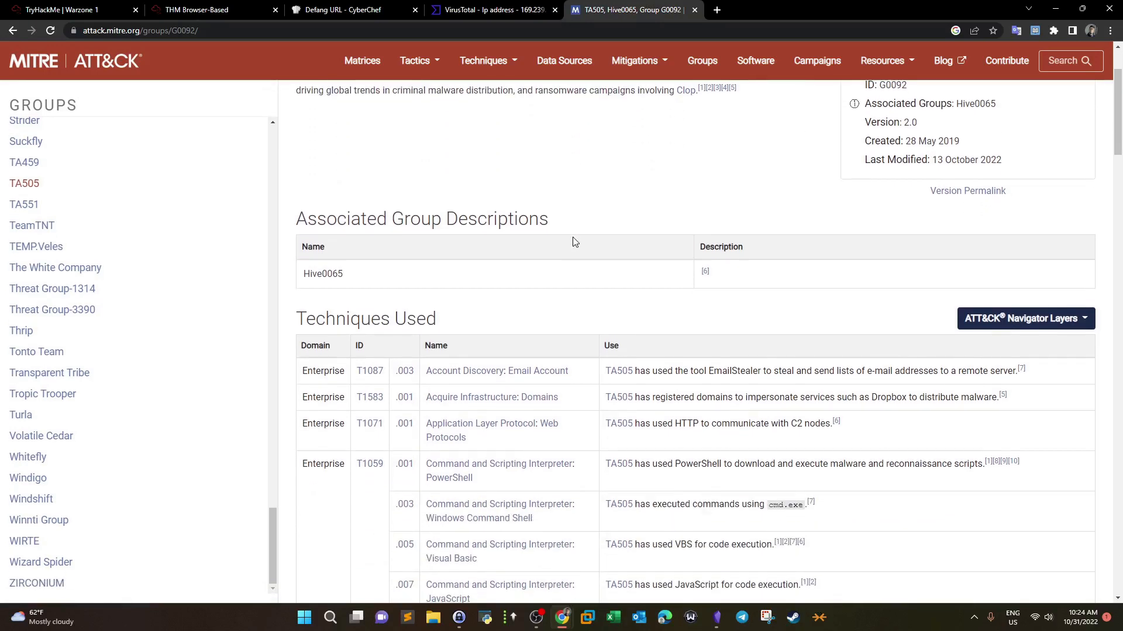
{"action": "scroll", "coordinate": [486, 266], "scroll_direction": "down", "scroll_amount": 2}
{"action": "scroll", "coordinate": [483, 267], "scroll_direction": "up", "scroll_amount": 3}
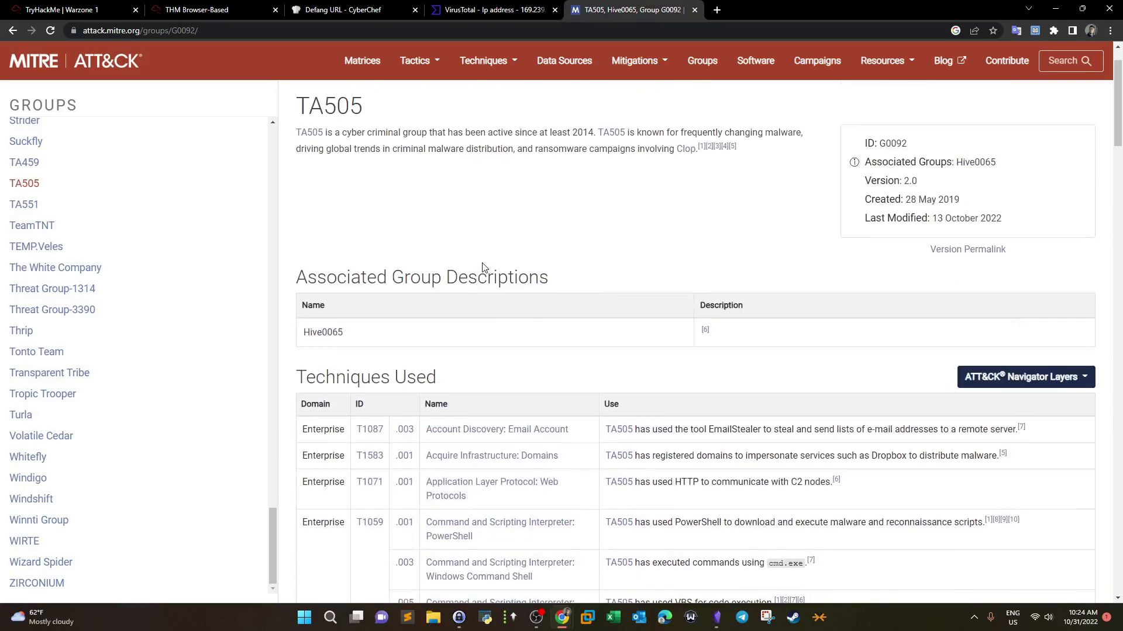
{"action": "scroll", "coordinate": [398, 217], "scroll_direction": "down", "scroll_amount": 3}
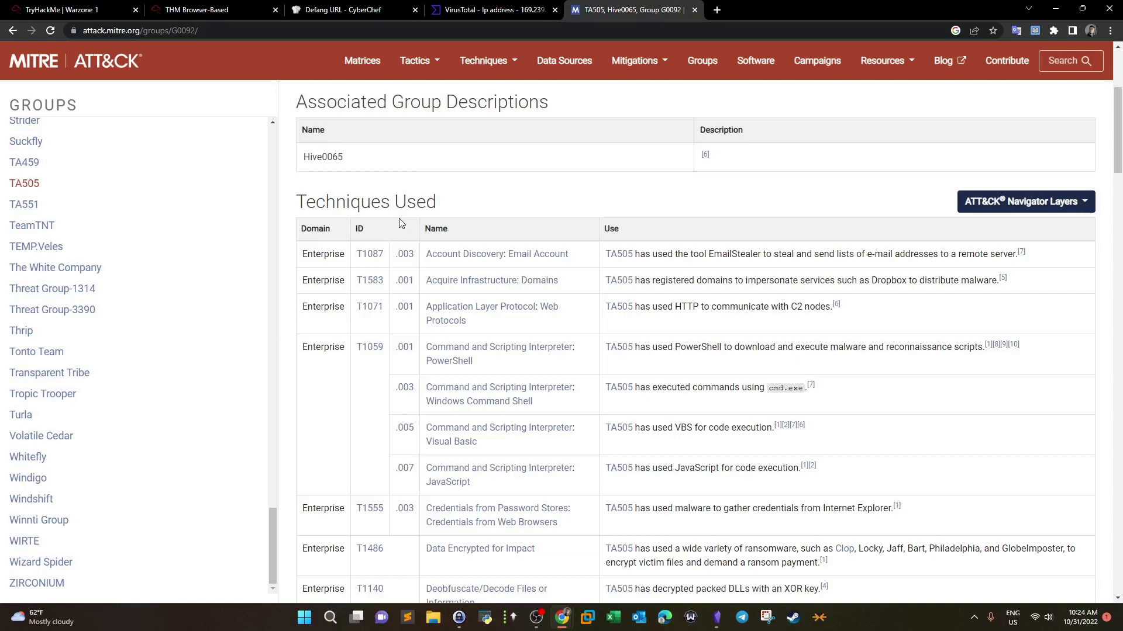
{"action": "left_click_drag", "start_coordinate": [297, 202], "coordinate": [416, 203]}
{"action": "scroll", "coordinate": [485, 224], "scroll_direction": "down", "scroll_amount": 2}
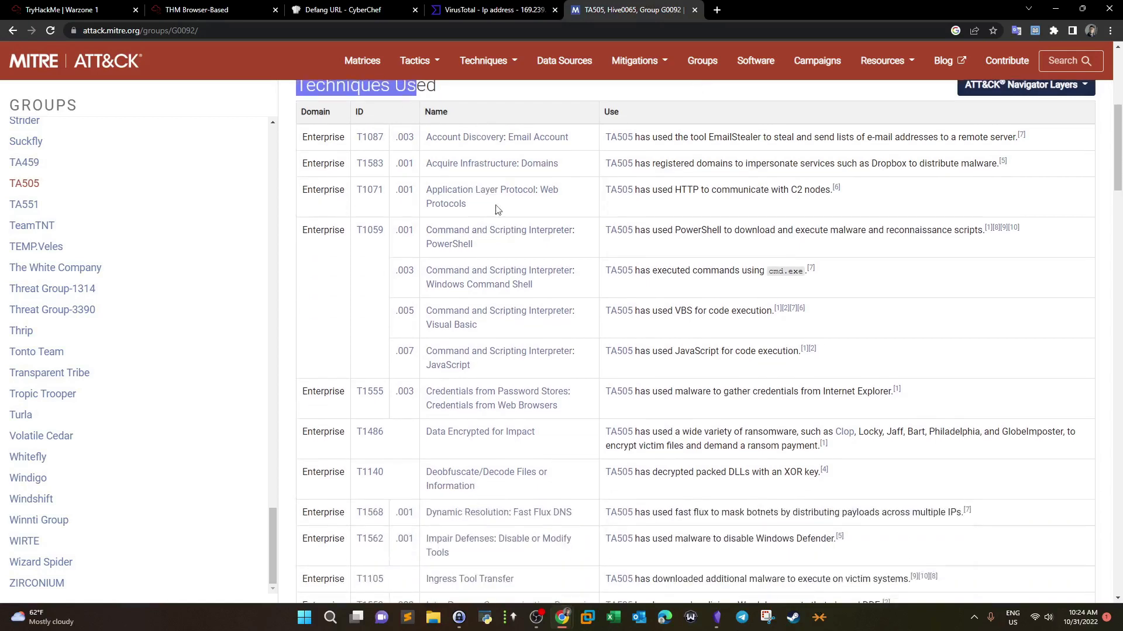
{"action": "left_click", "coordinate": [586, 139]}
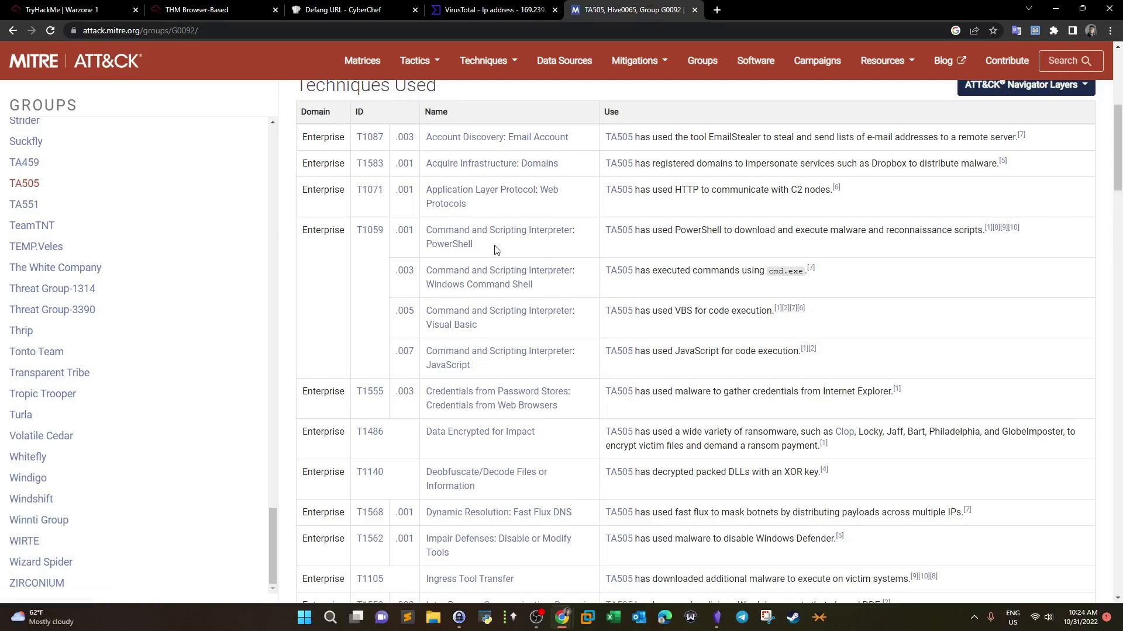
{"action": "scroll", "coordinate": [495, 251], "scroll_direction": "down", "scroll_amount": 2}
{"action": "scroll", "coordinate": [491, 260], "scroll_direction": "down", "scroll_amount": 6}
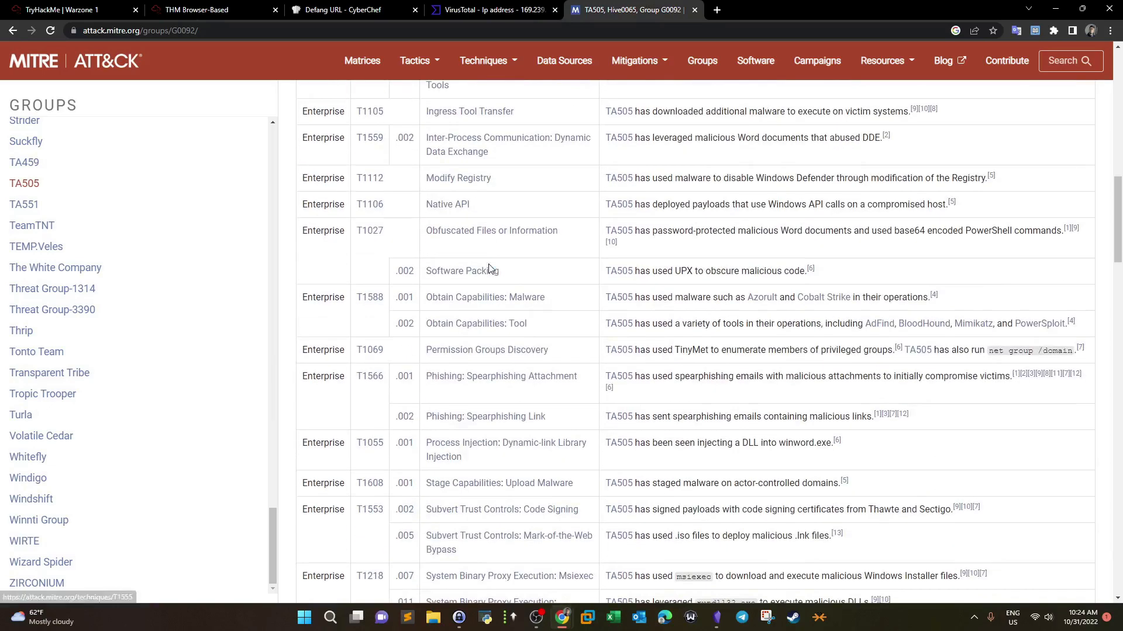
{"action": "scroll", "coordinate": [489, 267], "scroll_direction": "down", "scroll_amount": 5}
{"action": "scroll", "coordinate": [489, 266], "scroll_direction": "down", "scroll_amount": 3}
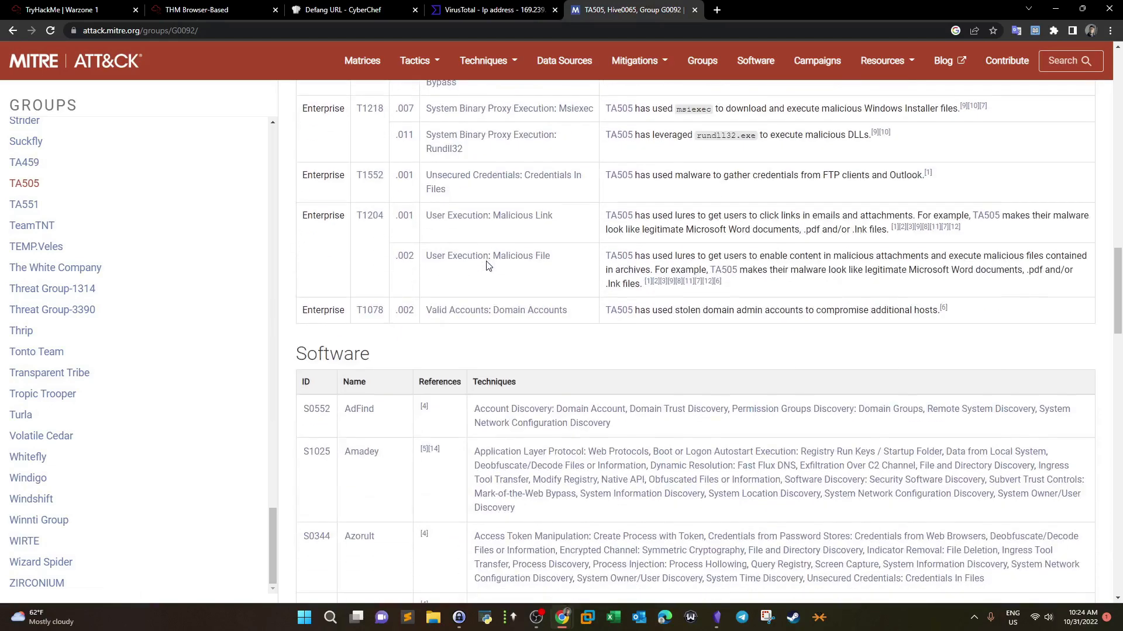
{"action": "scroll", "coordinate": [487, 268], "scroll_direction": "up", "scroll_amount": 3}
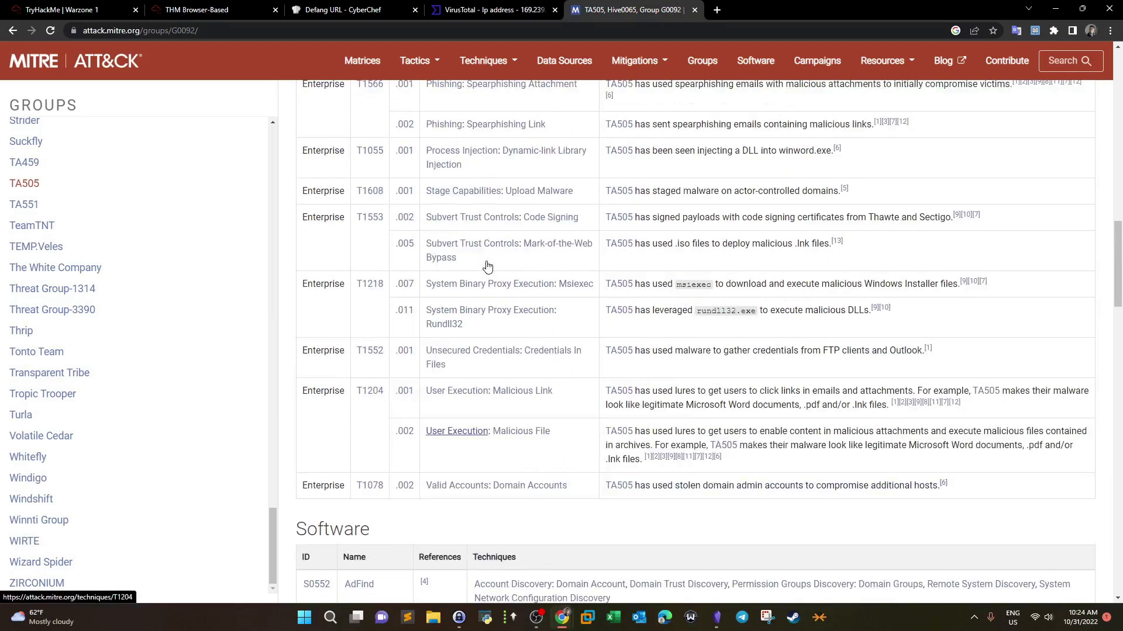
{"action": "scroll", "coordinate": [348, 302], "scroll_direction": "down", "scroll_amount": 4}
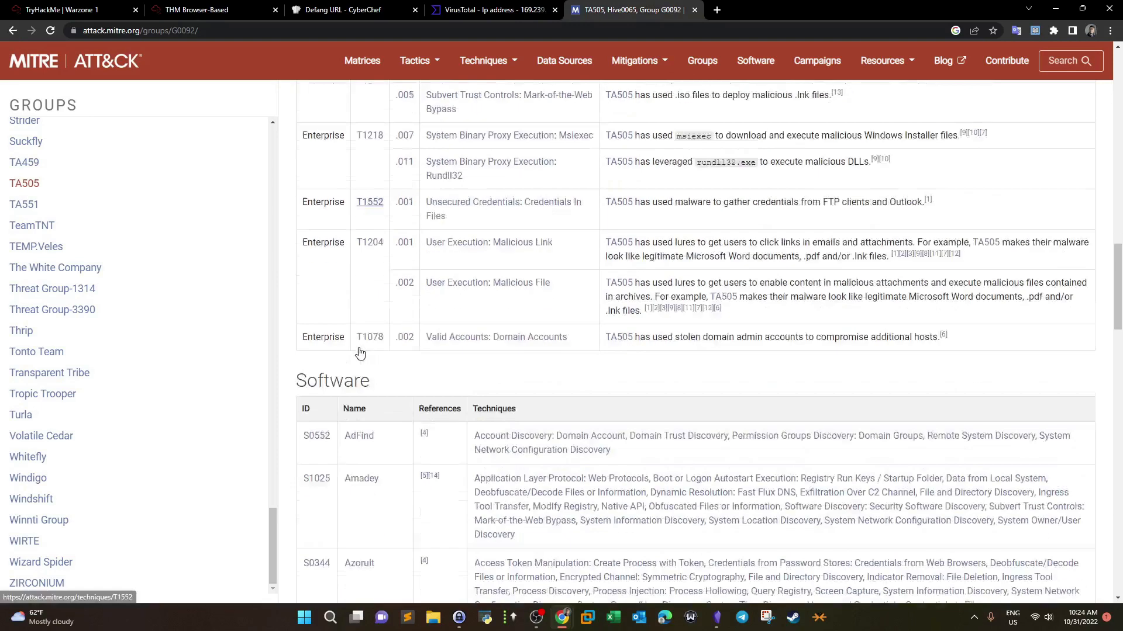
{"action": "scroll", "coordinate": [365, 345], "scroll_direction": "down", "scroll_amount": 4}
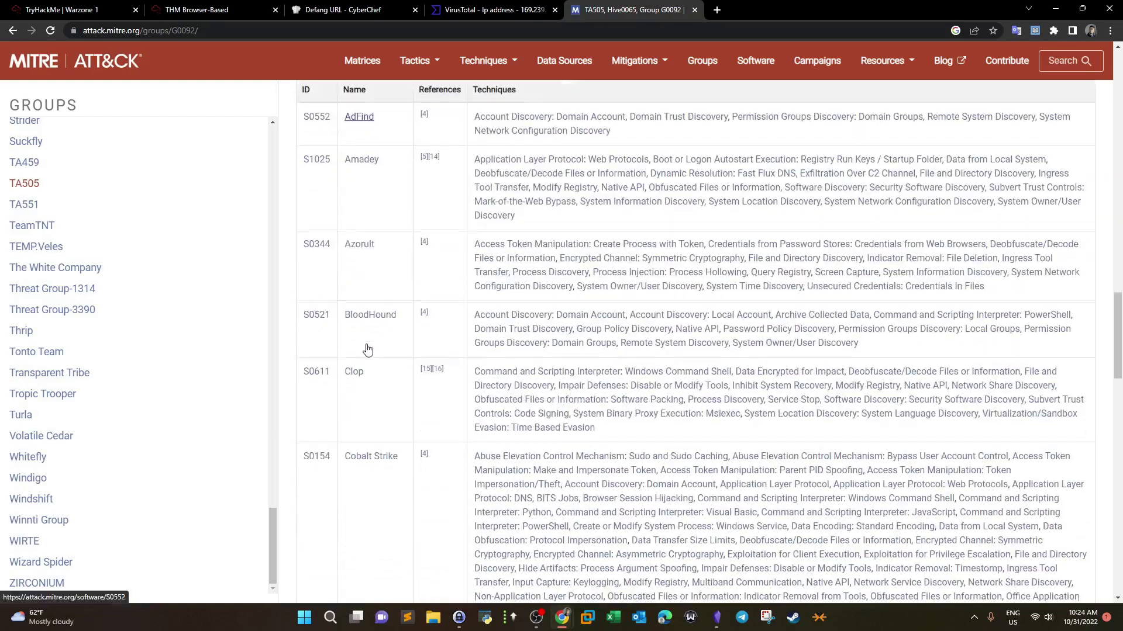
{"action": "scroll", "coordinate": [367, 349], "scroll_direction": "down", "scroll_amount": 3}
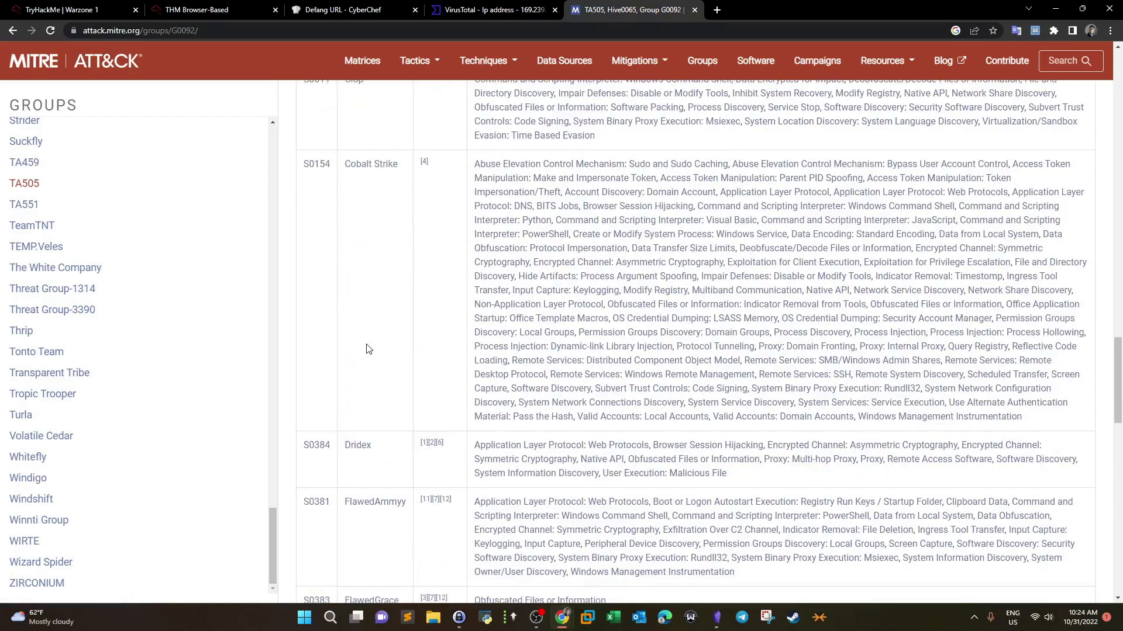
{"action": "scroll", "coordinate": [368, 349], "scroll_direction": "down", "scroll_amount": 4}
{"action": "scroll", "coordinate": [368, 349], "scroll_direction": "down", "scroll_amount": 11}
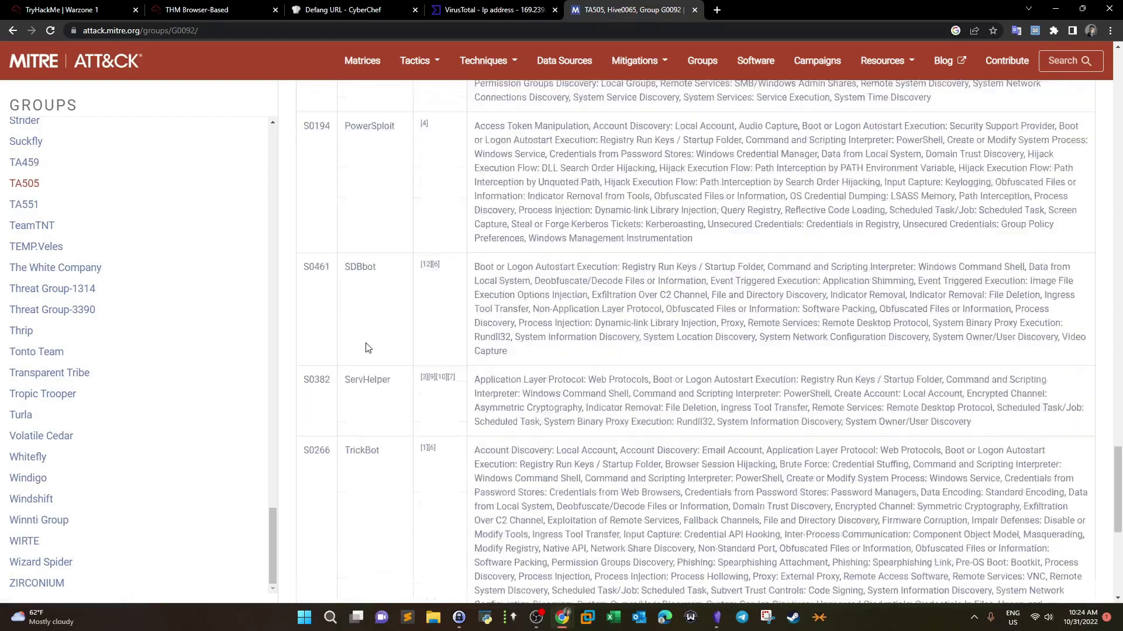
{"action": "scroll", "coordinate": [367, 348], "scroll_direction": "up", "scroll_amount": 3}
{"action": "scroll", "coordinate": [366, 344], "scroll_direction": "up", "scroll_amount": 15}
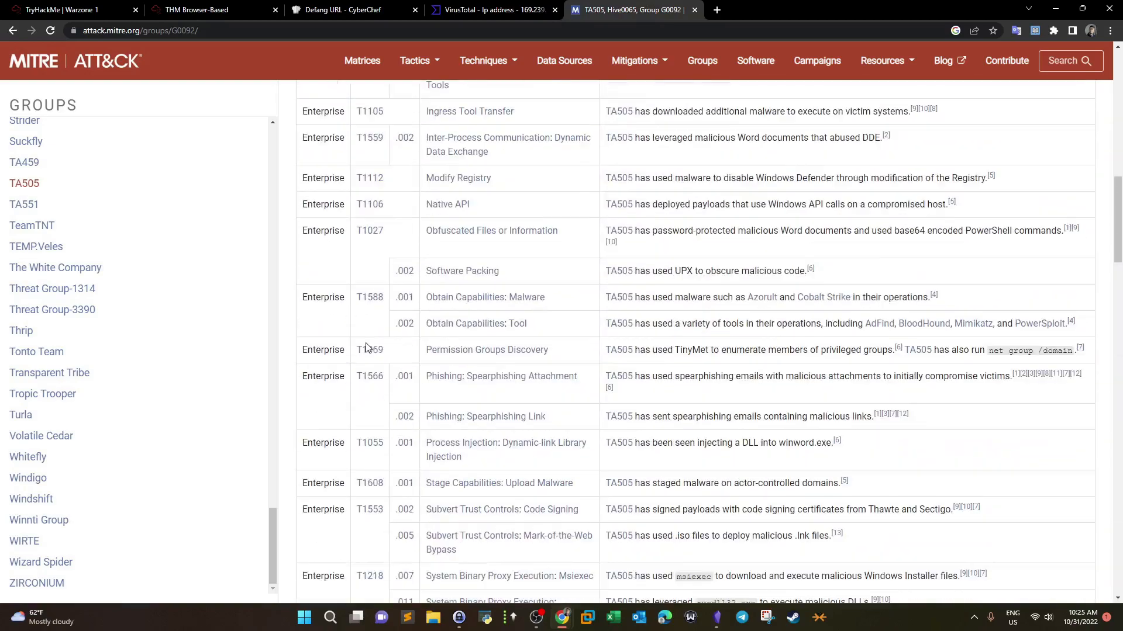
{"action": "left_click", "coordinate": [171, 7]}
Step: Highlight the TA505 and mirrorblast answers on the Warzone 1 question page
{"action": "left_click", "coordinate": [97, 8]}
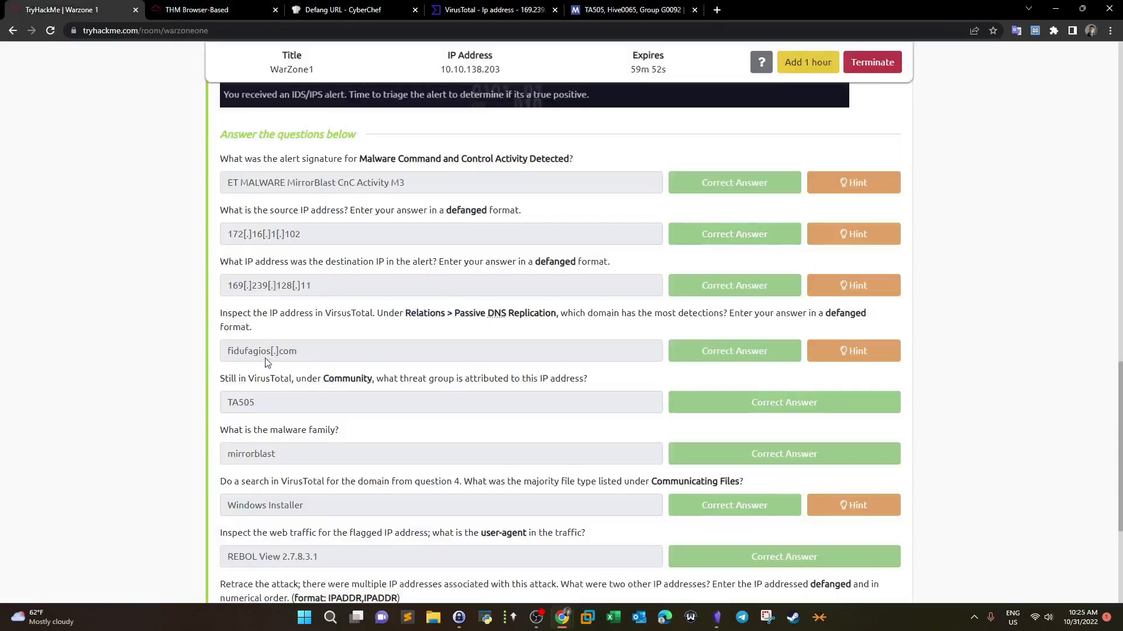
{"action": "left_click_drag", "start_coordinate": [262, 409], "coordinate": [228, 413]}
{"action": "left_click_drag", "start_coordinate": [228, 454], "coordinate": [327, 441]}
Step: Cross-check CyberChef, Brim and VirusTotal, then return to the TA505 ATT&CK page
{"action": "left_click", "coordinate": [332, 8]}
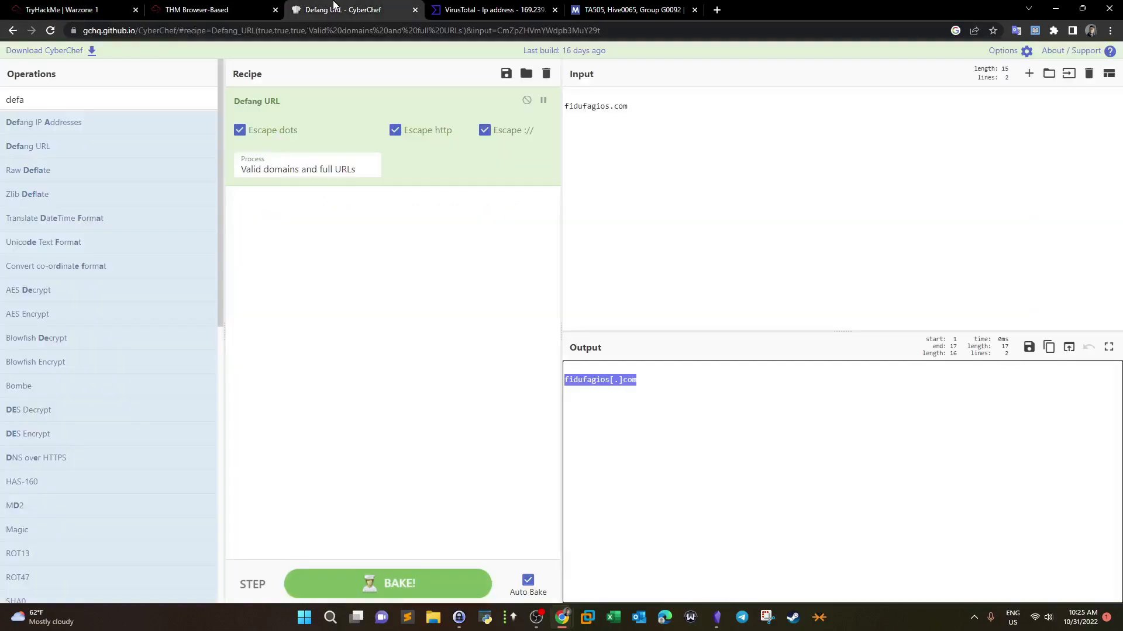
{"action": "left_click", "coordinate": [240, 9]}
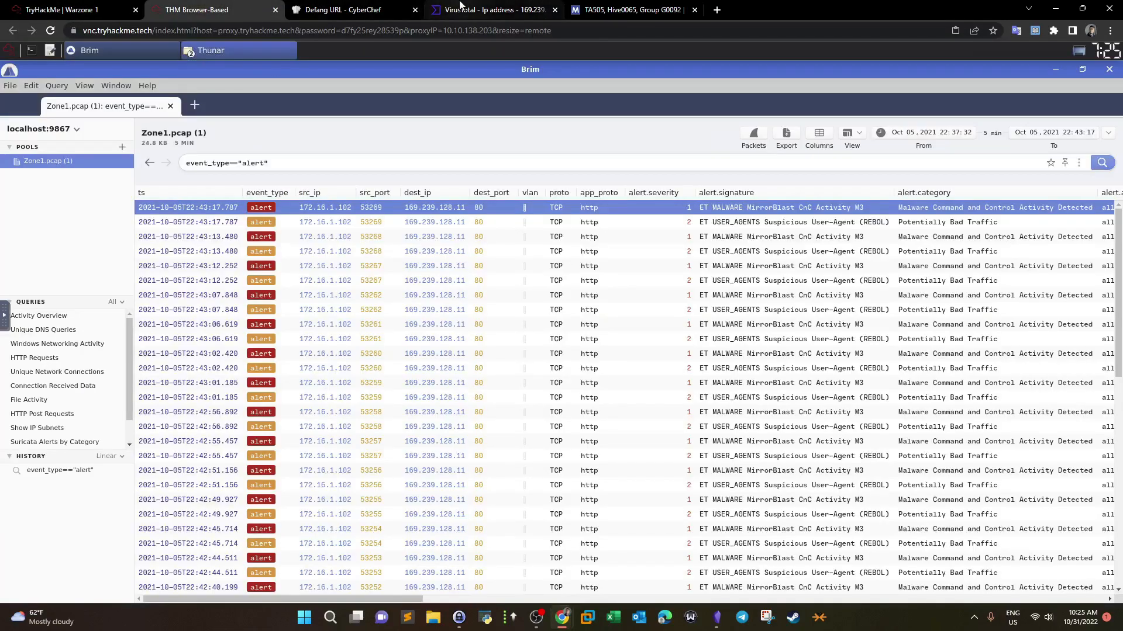
{"action": "left_click", "coordinate": [351, 9]}
{"action": "left_click", "coordinate": [460, 9]}
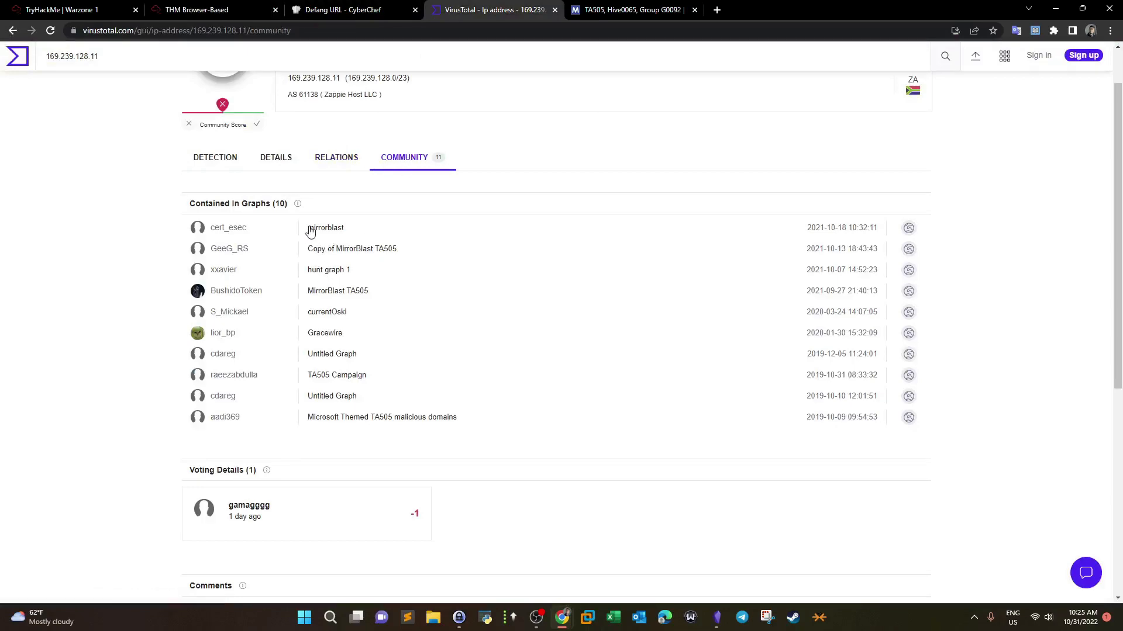
{"action": "left_click", "coordinate": [639, 7]}
{"action": "left_click_drag", "start_coordinate": [1116, 231], "coordinate": [1095, 102]}
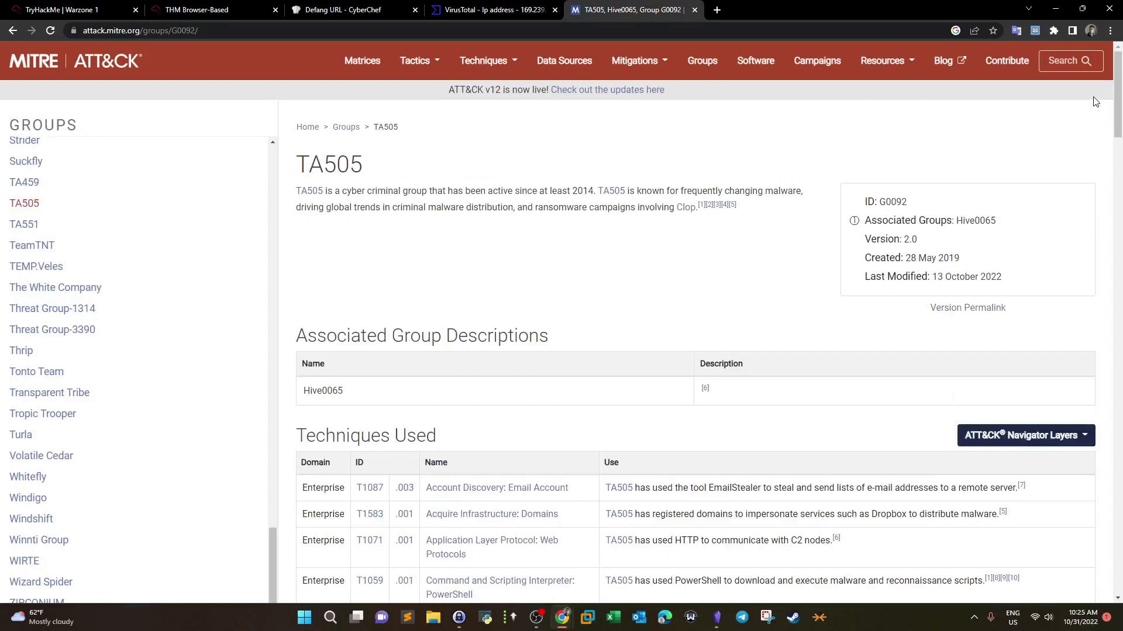
{"action": "key", "text": "ctrl+f"}
{"action": "type", "text": "mirro"}
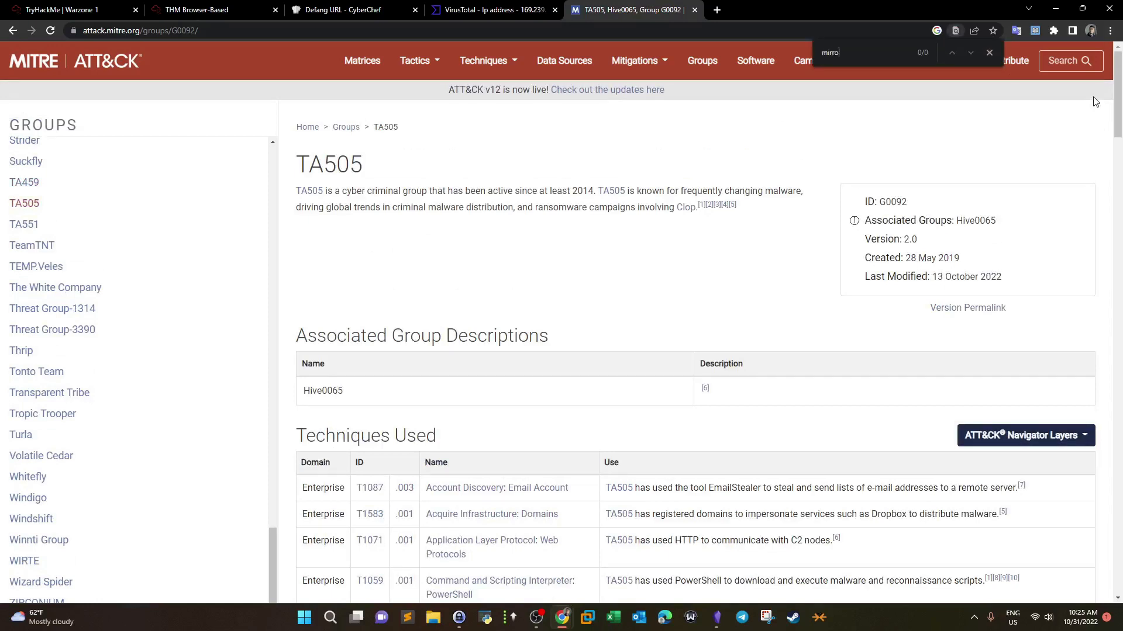
{"action": "key", "text": "BackSpace"}
{"action": "left_click", "coordinate": [989, 53]}
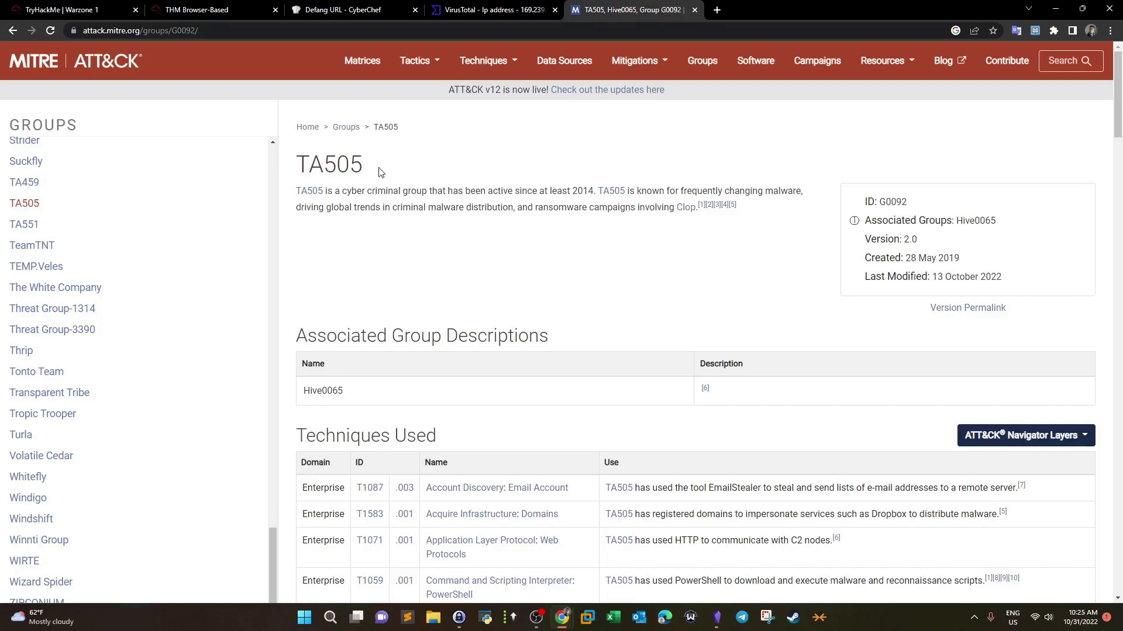
{"action": "left_click_drag", "start_coordinate": [381, 171], "coordinate": [307, 169]}
{"action": "scroll", "coordinate": [376, 296], "scroll_direction": "down", "scroll_amount": 10}
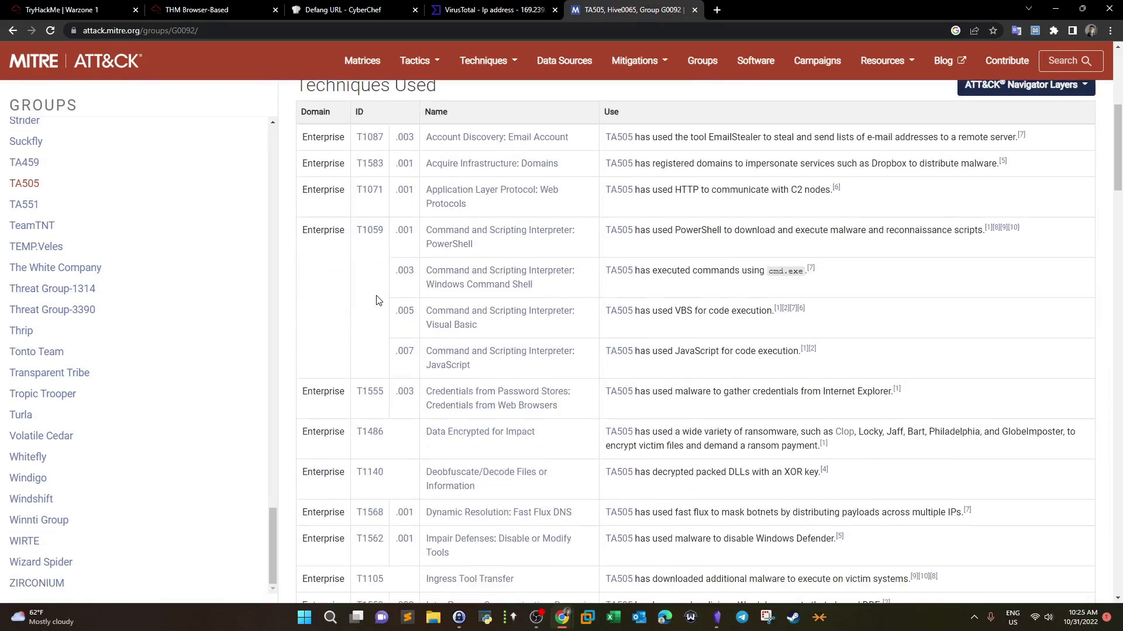
{"action": "scroll", "coordinate": [376, 296], "scroll_direction": "down", "scroll_amount": 15}
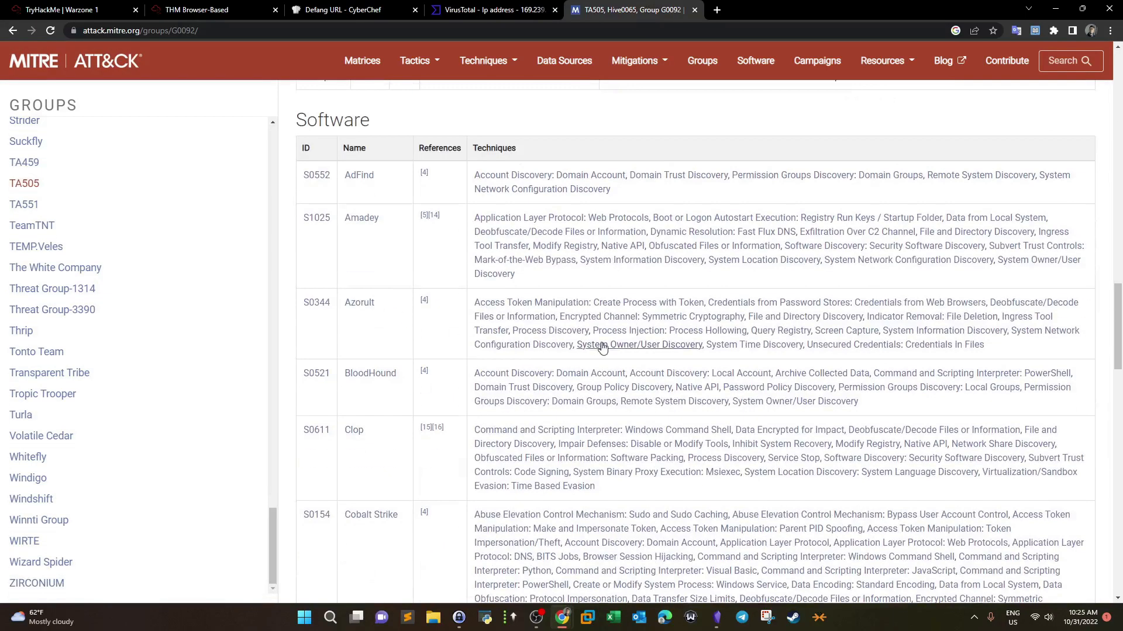
Step: Highlight the fidufagios[.]com domain answer on the Warzone 1 question page
{"action": "left_click", "coordinate": [76, 10]}
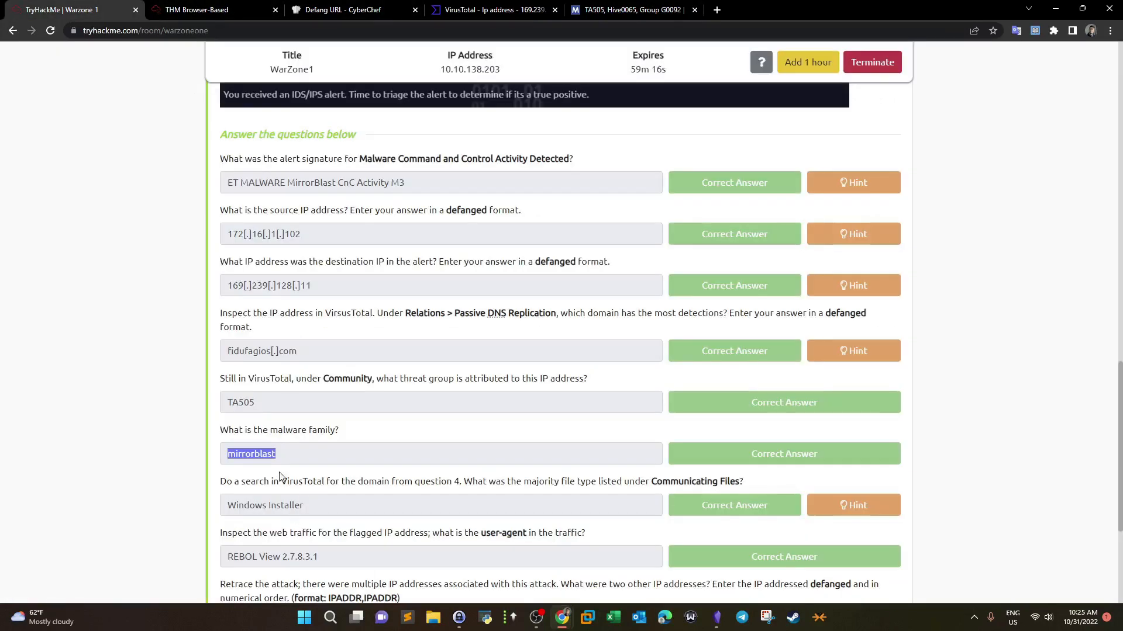
{"action": "scroll", "coordinate": [287, 463], "scroll_direction": "down", "scroll_amount": 3}
{"action": "left_click_drag", "start_coordinate": [221, 310], "coordinate": [457, 305]}
{"action": "left_click_drag", "start_coordinate": [283, 180], "coordinate": [232, 182]}
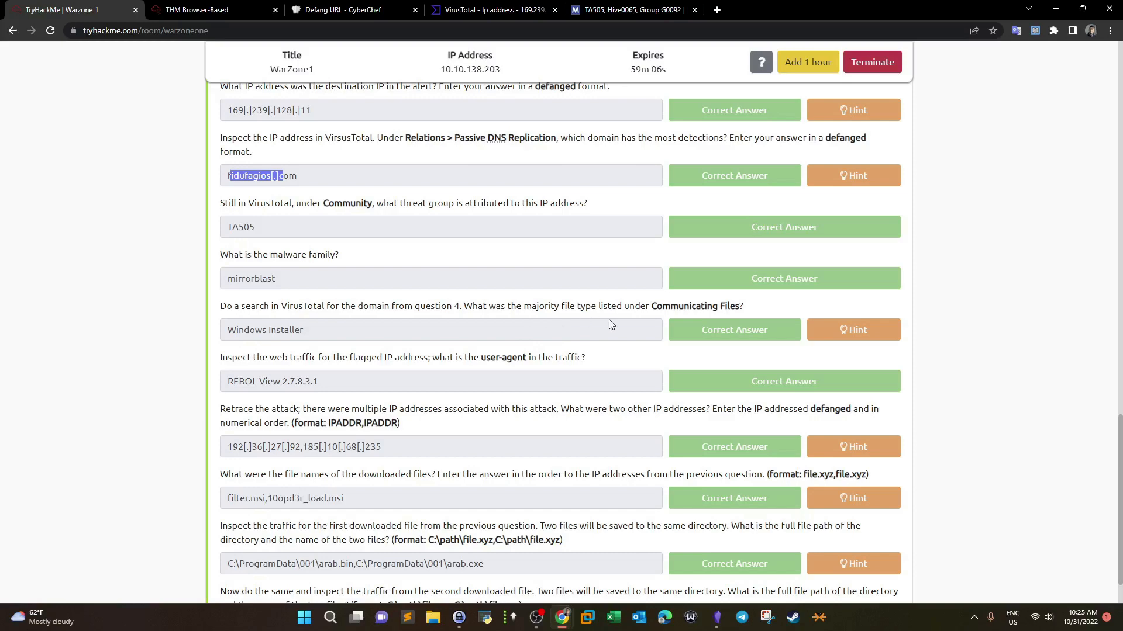
Step: Return through CyberChef's defanged domain to VirusTotal's report for 169.239.128.11
{"action": "left_click", "coordinate": [234, 10]}
{"action": "left_click", "coordinate": [330, 10]}
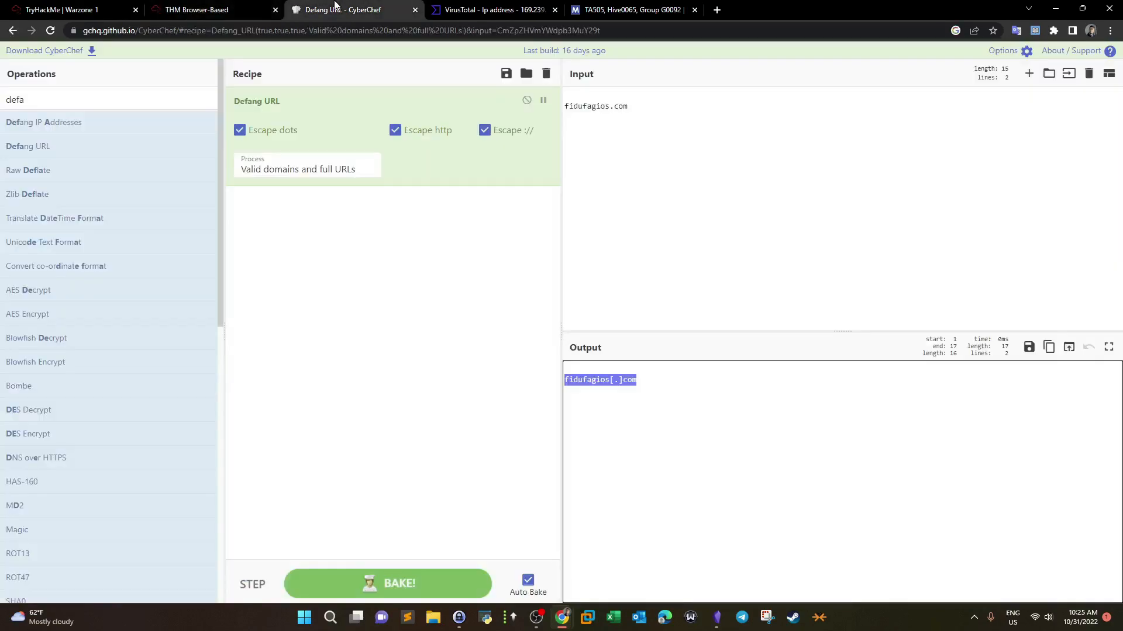
{"action": "left_click", "coordinate": [510, 6]}
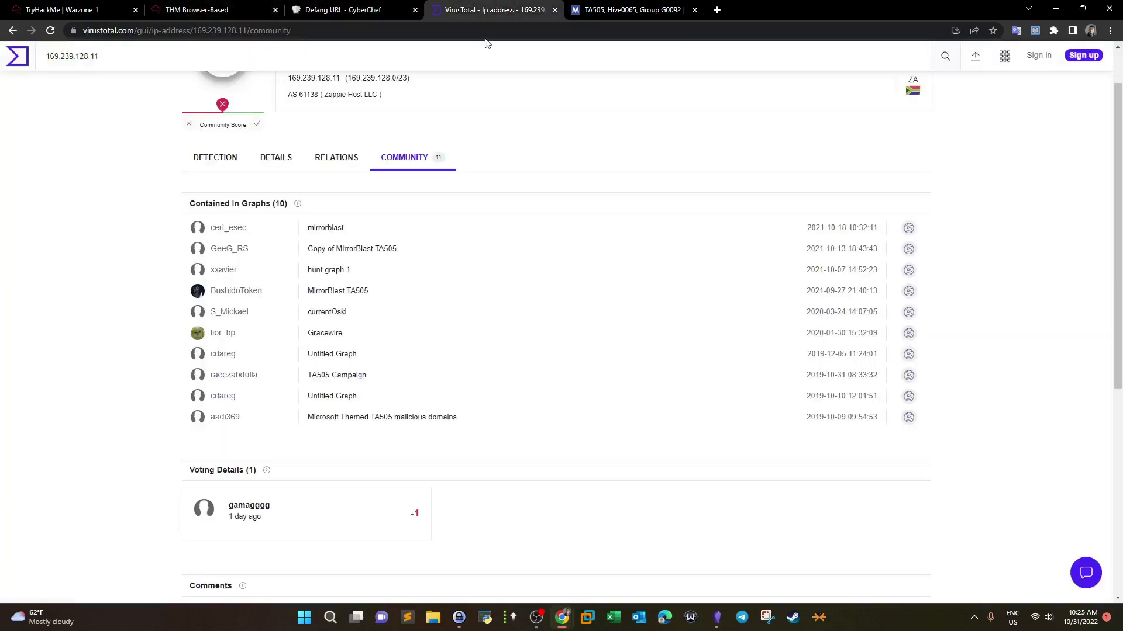
Step: Copy the domain fidufagios.com from the IP's passive DNS relations
{"action": "left_click", "coordinate": [337, 161]}
{"action": "left_click_drag", "start_coordinate": [526, 424], "coordinate": [475, 422]}
{"action": "key", "text": "ctrl+c"}
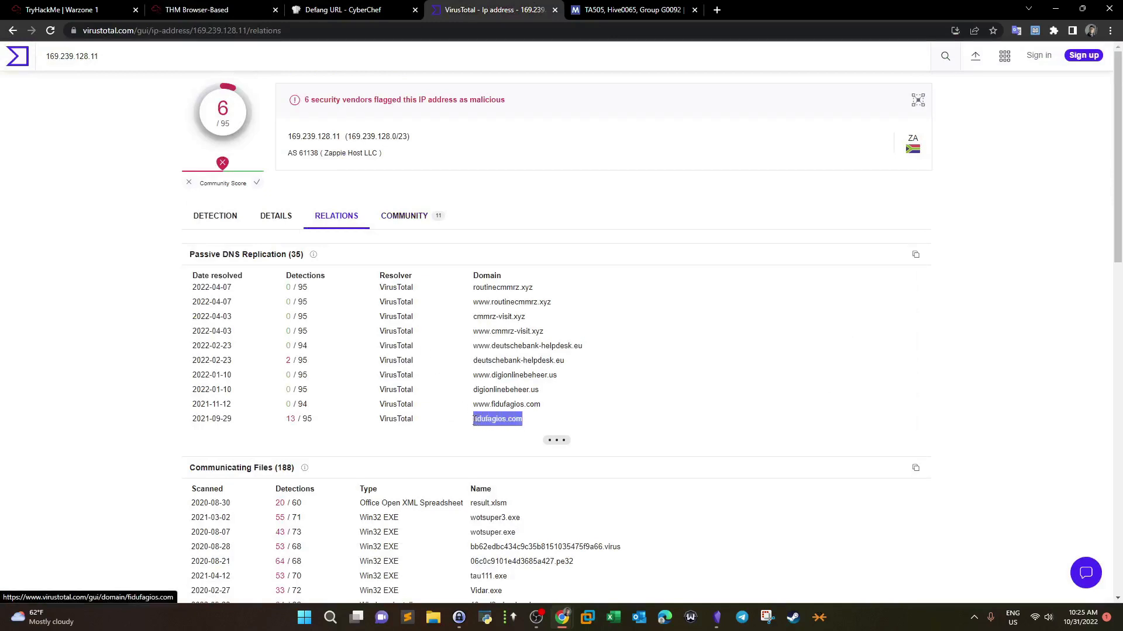
{"action": "right_click", "coordinate": [478, 427]}
{"action": "left_click", "coordinate": [506, 305]}
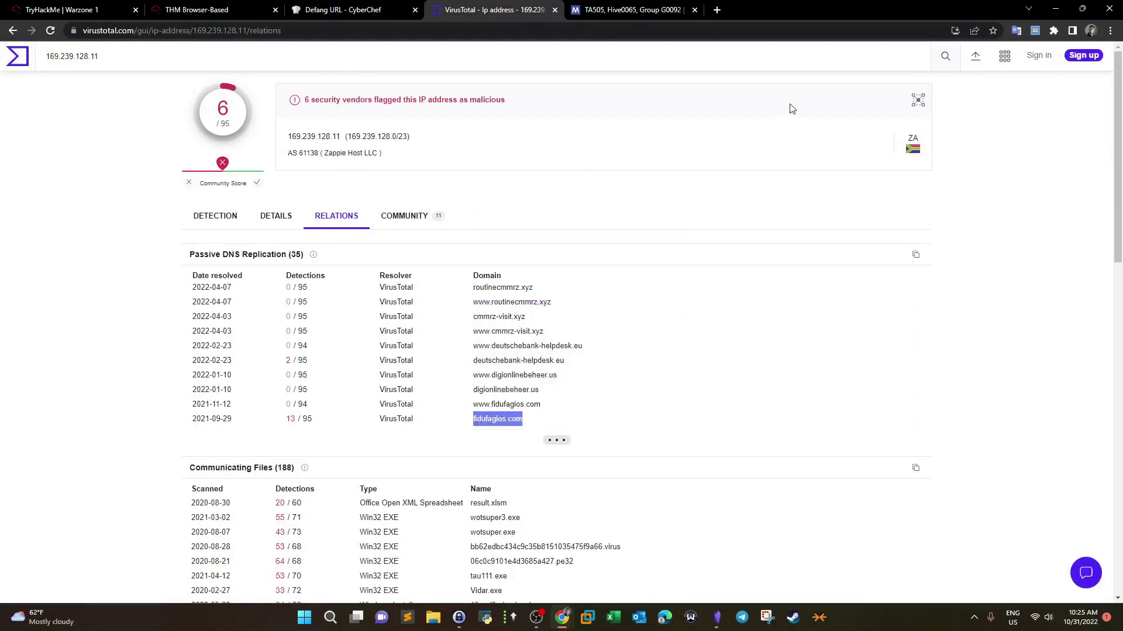
Step: Look up fidufagios.com with VirusTotal's search
{"action": "left_click", "coordinate": [117, 30]}
{"action": "type", "text": "virustotal.com/"}
{"action": "key", "text": "Return"}
{"action": "left_click", "coordinate": [672, 230]}
{"action": "left_click", "coordinate": [533, 331]}
{"action": "key", "text": "ctrl+v"}
{"action": "key", "text": "Return"}
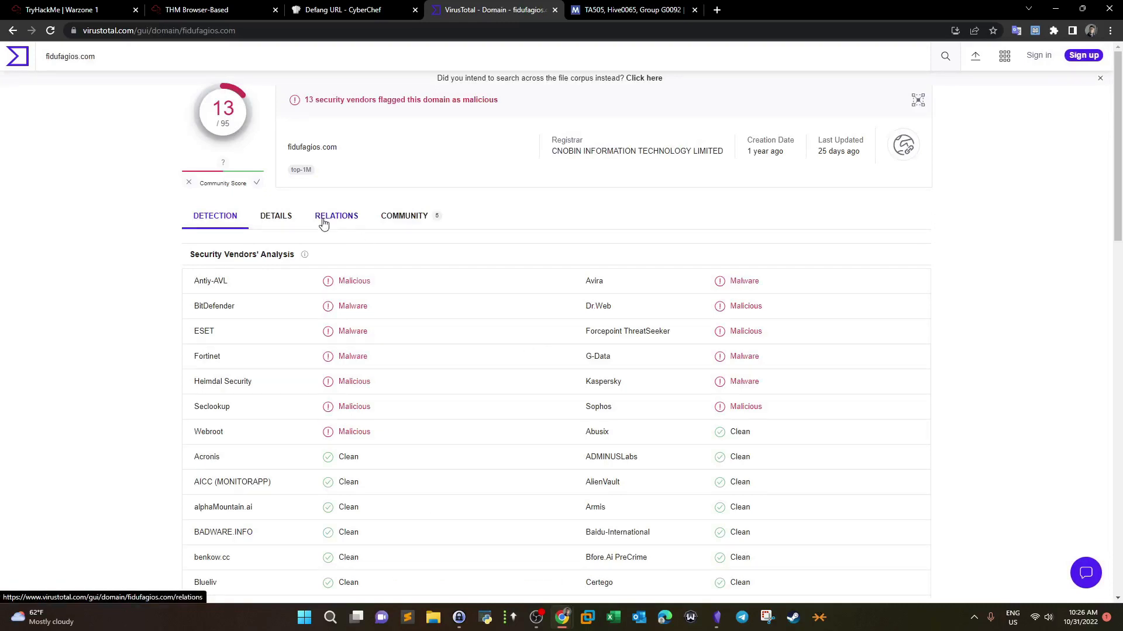
Step: Review fidufagios.com's Relations, noting Windows Installer files like 10opd3r_load.msi, then return to the questions
{"action": "left_click", "coordinate": [400, 218]}
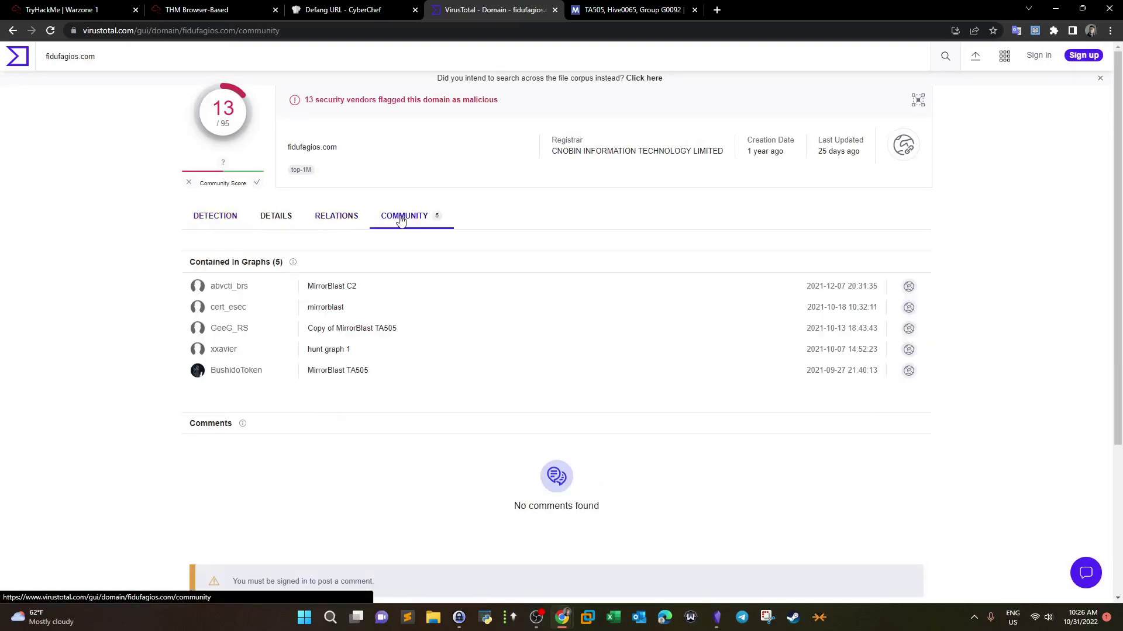
{"action": "left_click", "coordinate": [349, 221]}
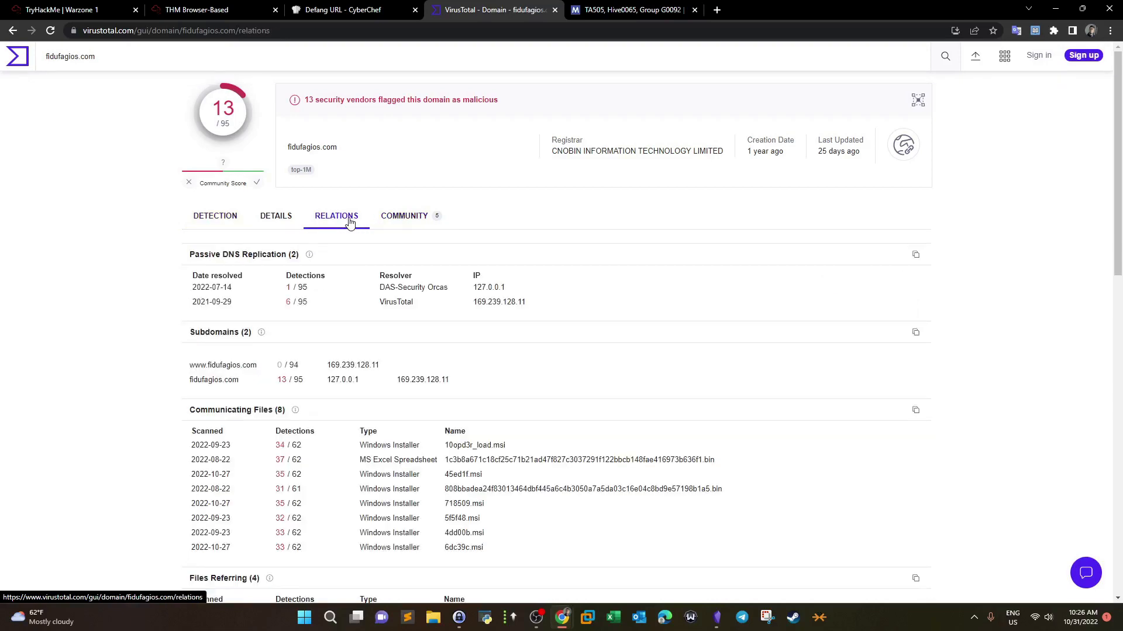
{"action": "scroll", "coordinate": [260, 251], "scroll_direction": "down", "scroll_amount": 2}
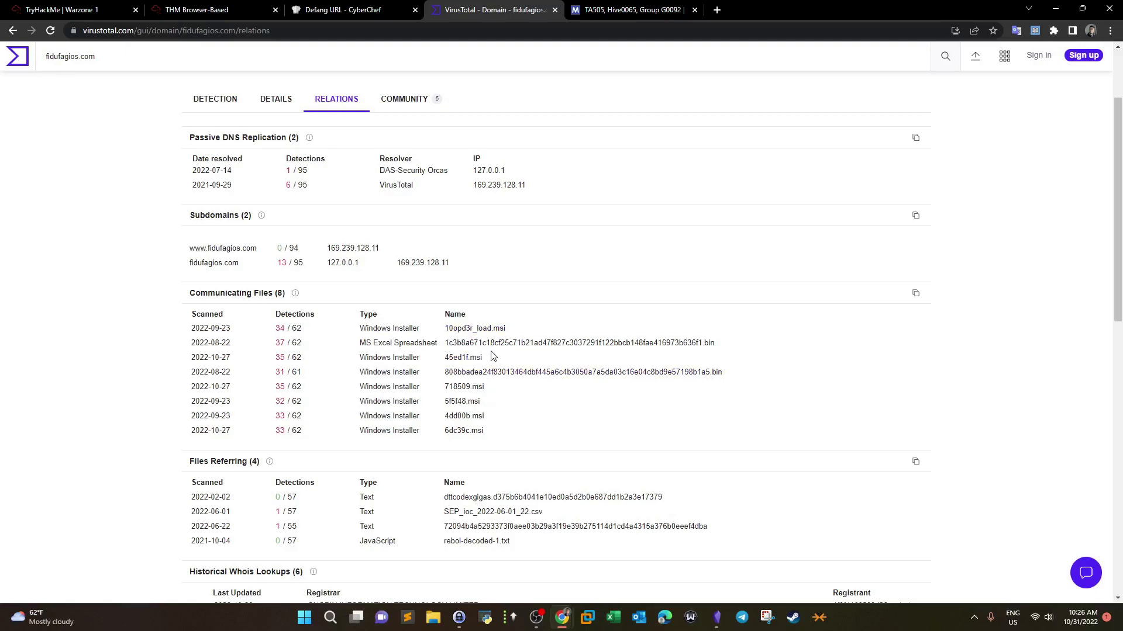
{"action": "left_click_drag", "start_coordinate": [515, 329], "coordinate": [495, 325]}
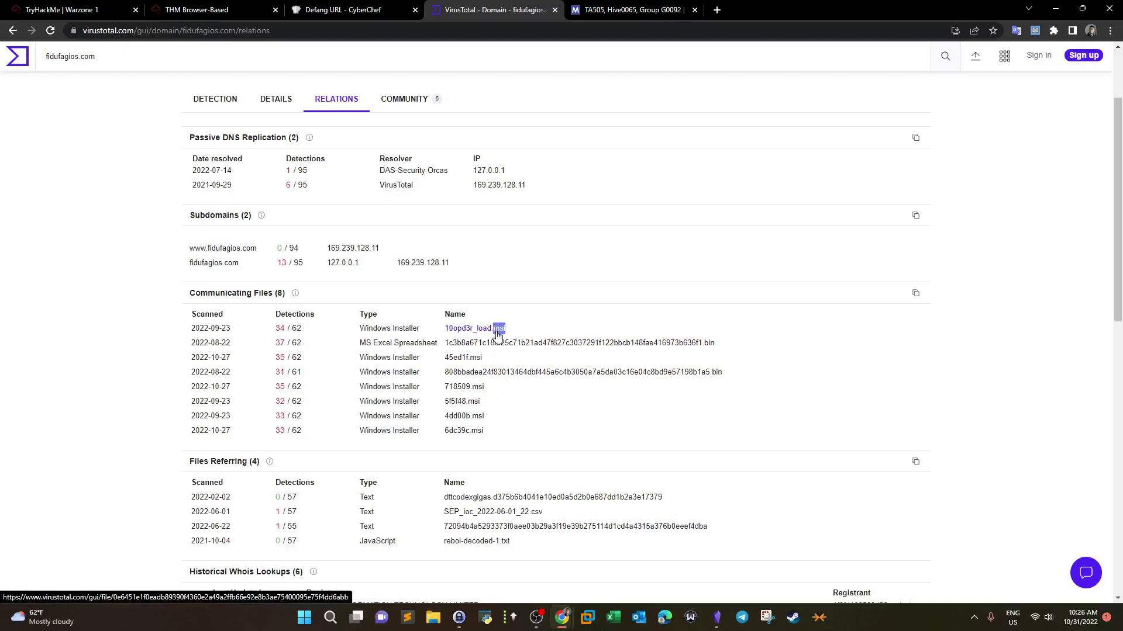
{"action": "left_click", "coordinate": [213, 9]}
{"action": "left_click", "coordinate": [88, 9]}
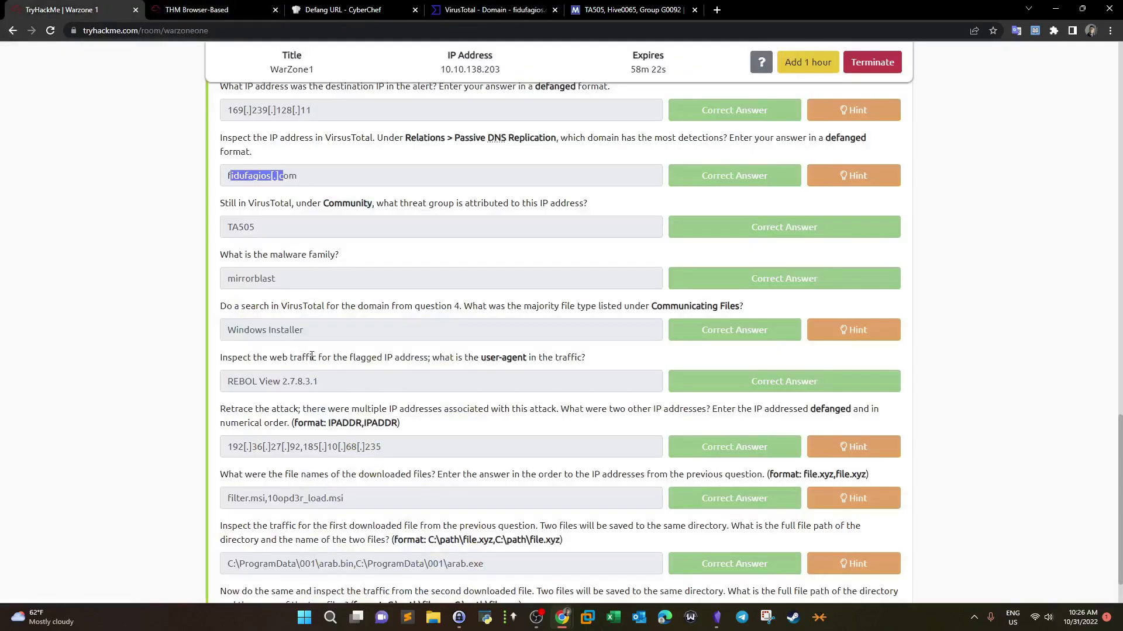
Step: Mark the Windows Installer answer and go back to Brim in the remote lab
{"action": "left_click_drag", "start_coordinate": [308, 335], "coordinate": [206, 332]}
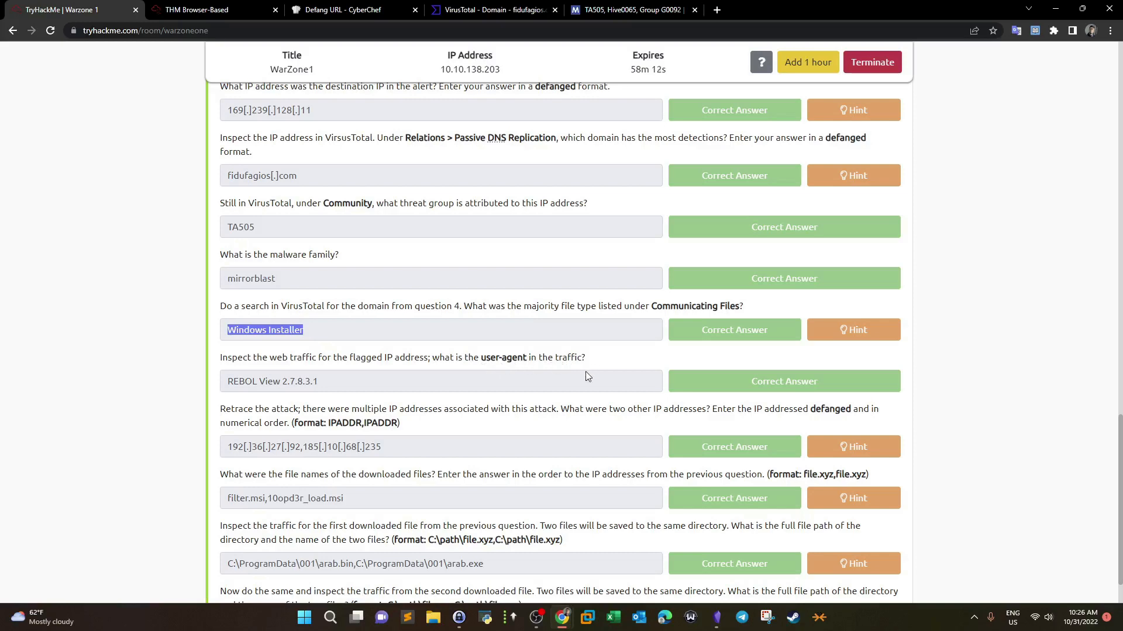
{"action": "left_click", "coordinate": [322, 8]}
{"action": "left_click", "coordinate": [220, 6]}
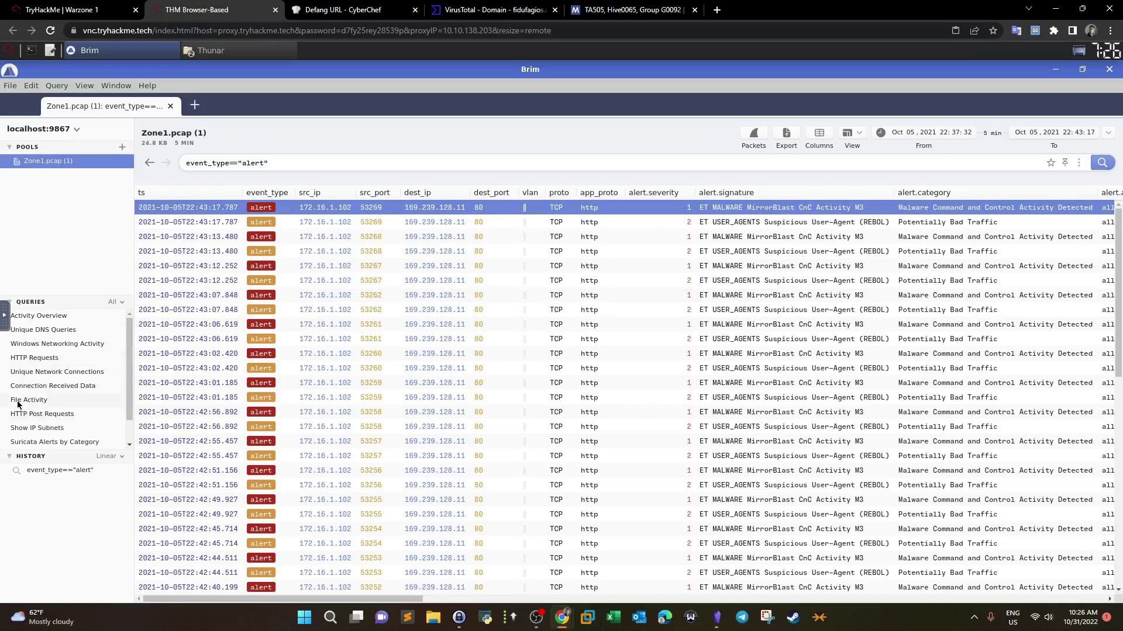
Step: Run the HTTP Requests query without its '| cut … | uniq -c' part to list full records
{"action": "left_click", "coordinate": [28, 359]}
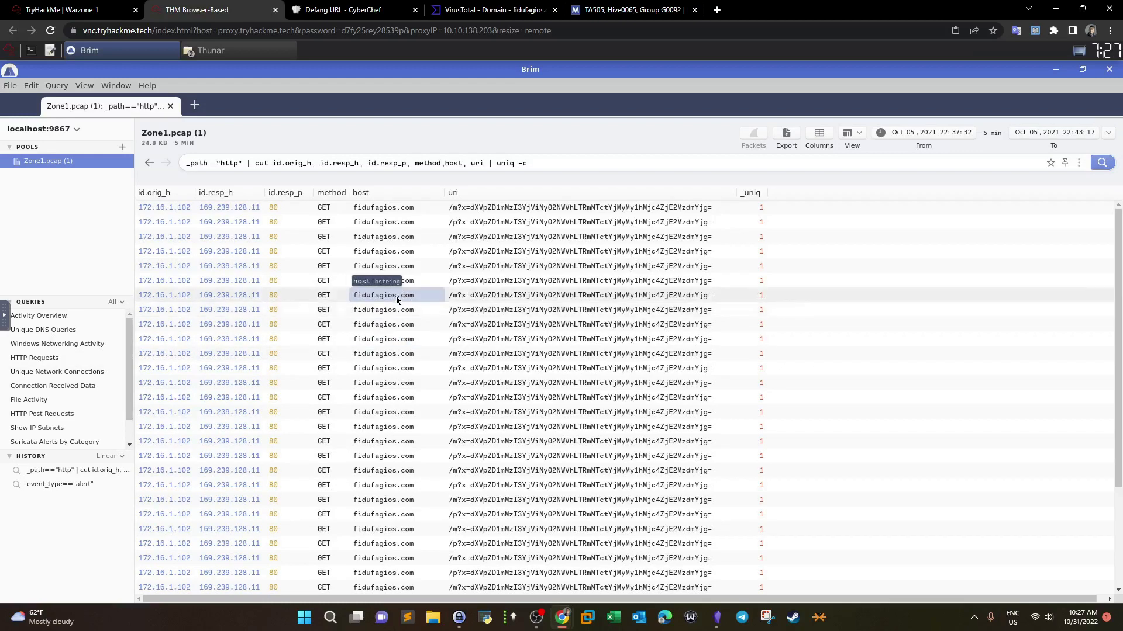
{"action": "scroll", "coordinate": [396, 303], "scroll_direction": "down", "scroll_amount": 5}
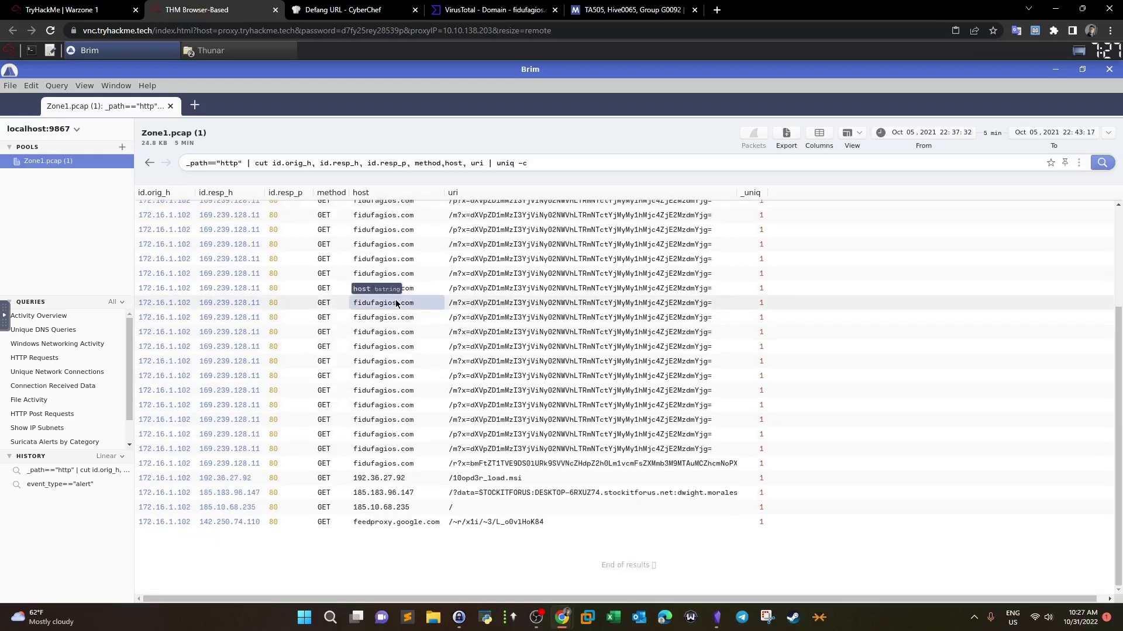
{"action": "scroll", "coordinate": [396, 303], "scroll_direction": "up", "scroll_amount": 3}
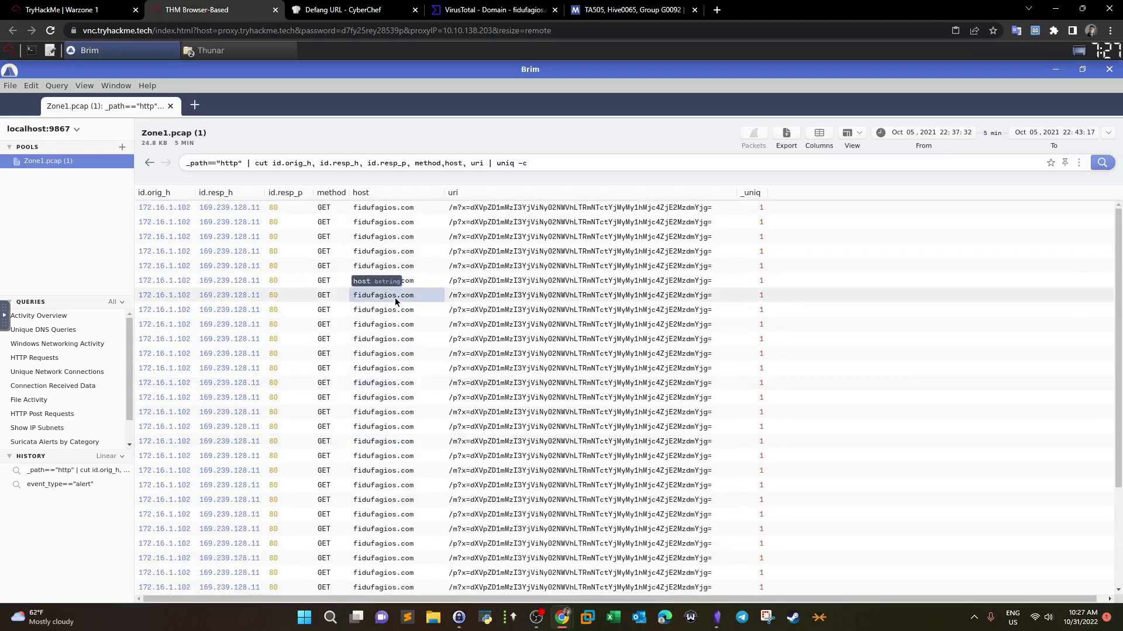
{"action": "left_click_drag", "start_coordinate": [247, 163], "coordinate": [579, 165]}
{"action": "key", "text": "BackSpace"}
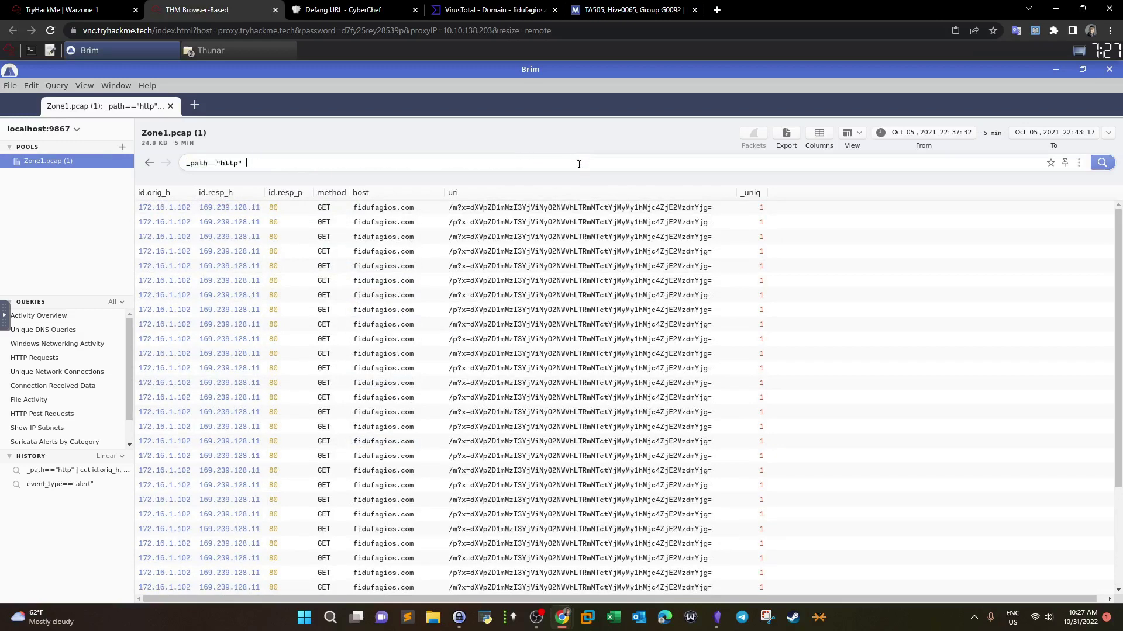
{"action": "key", "text": "Return"}
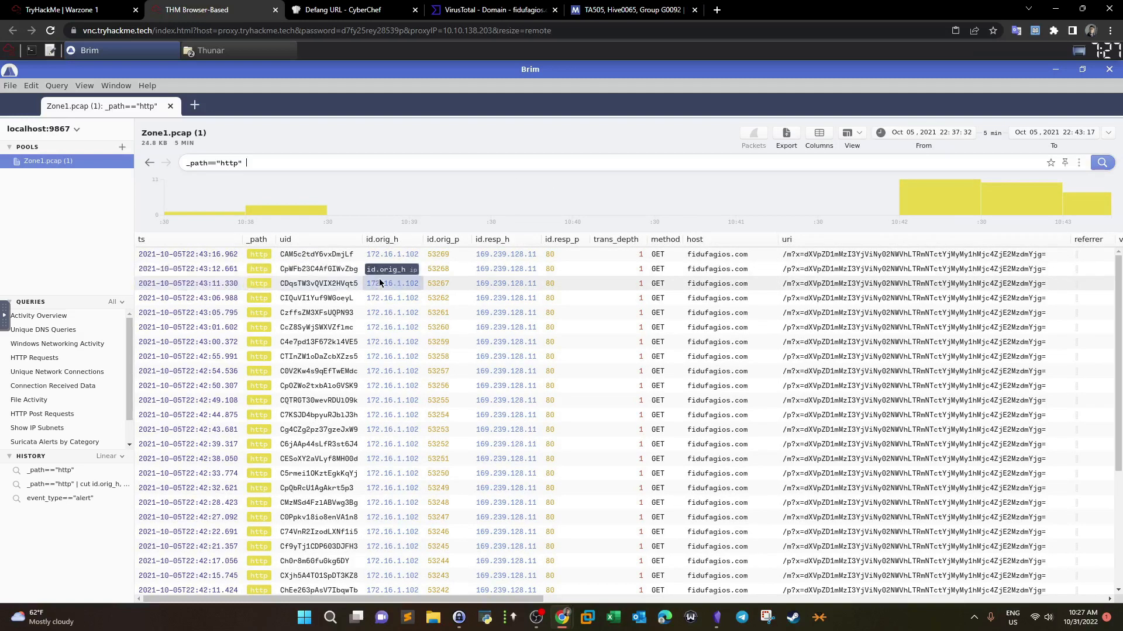
Step: Open the first fidufagios.com request's details and select the user agent REBOL View 2.7.8.3.1
{"action": "left_click", "coordinate": [64, 9]}
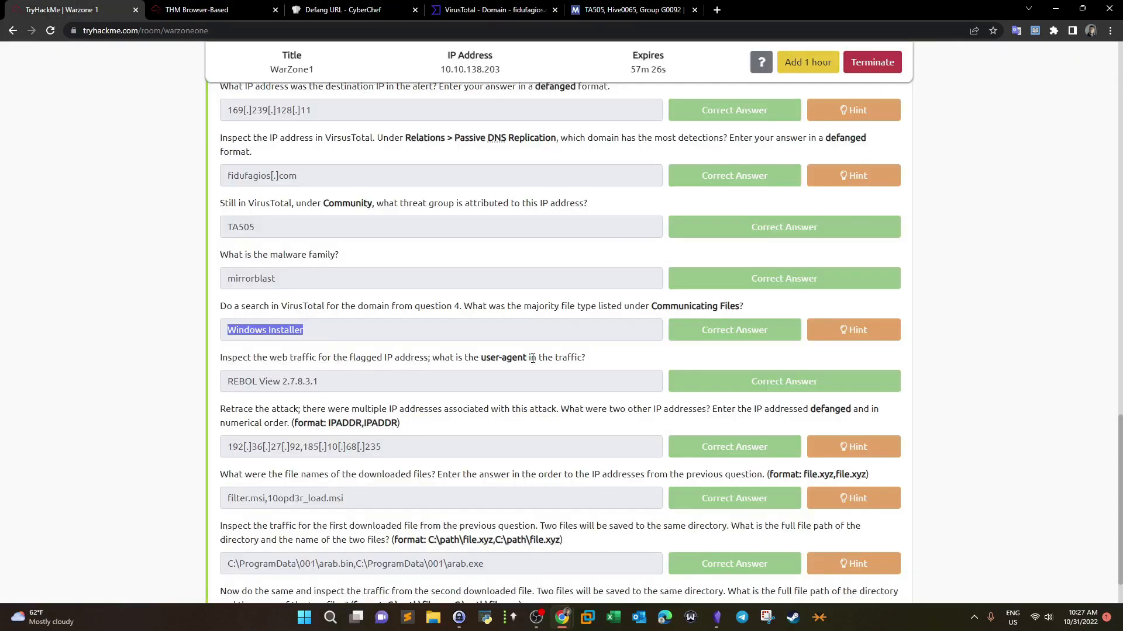
{"action": "left_click", "coordinate": [229, 7]}
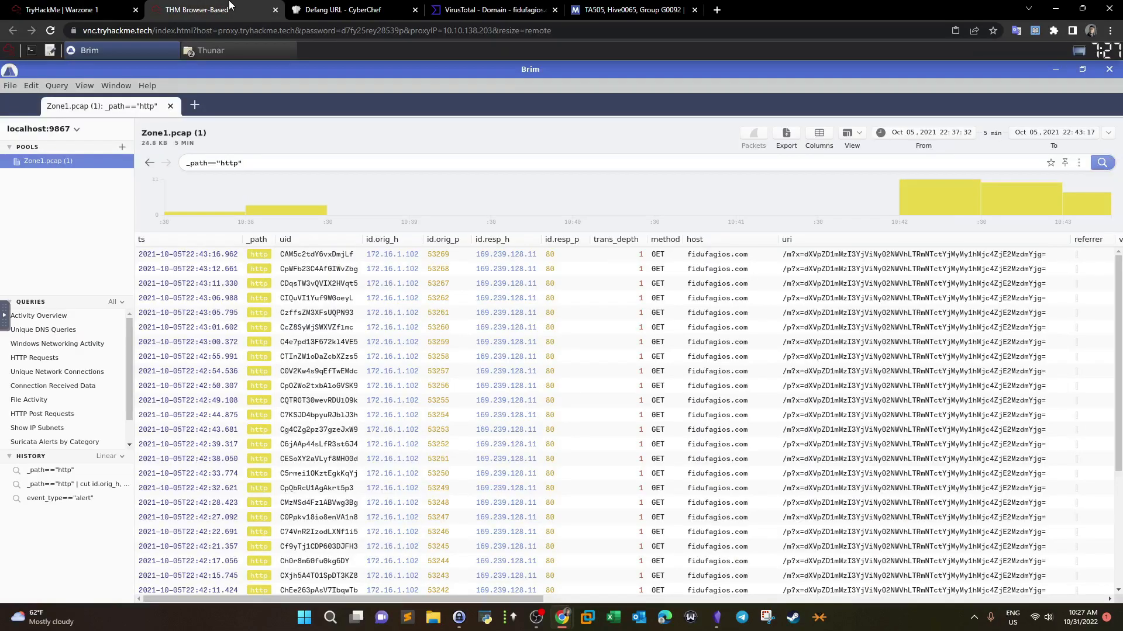
{"action": "left_click", "coordinate": [339, 257]}
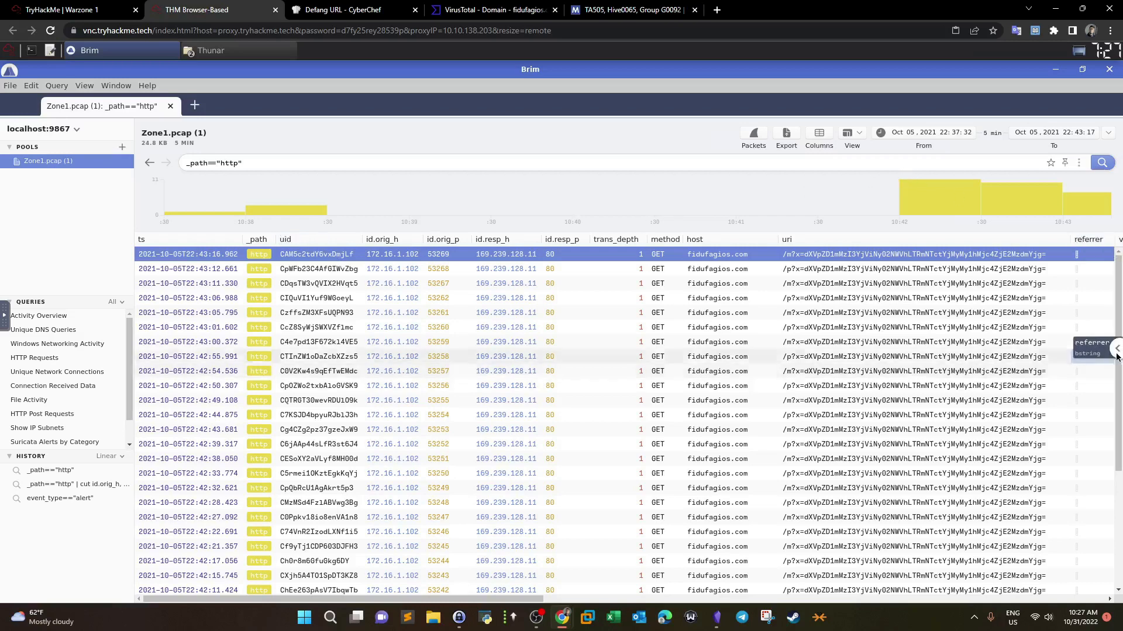
{"action": "left_click", "coordinate": [1116, 350]}
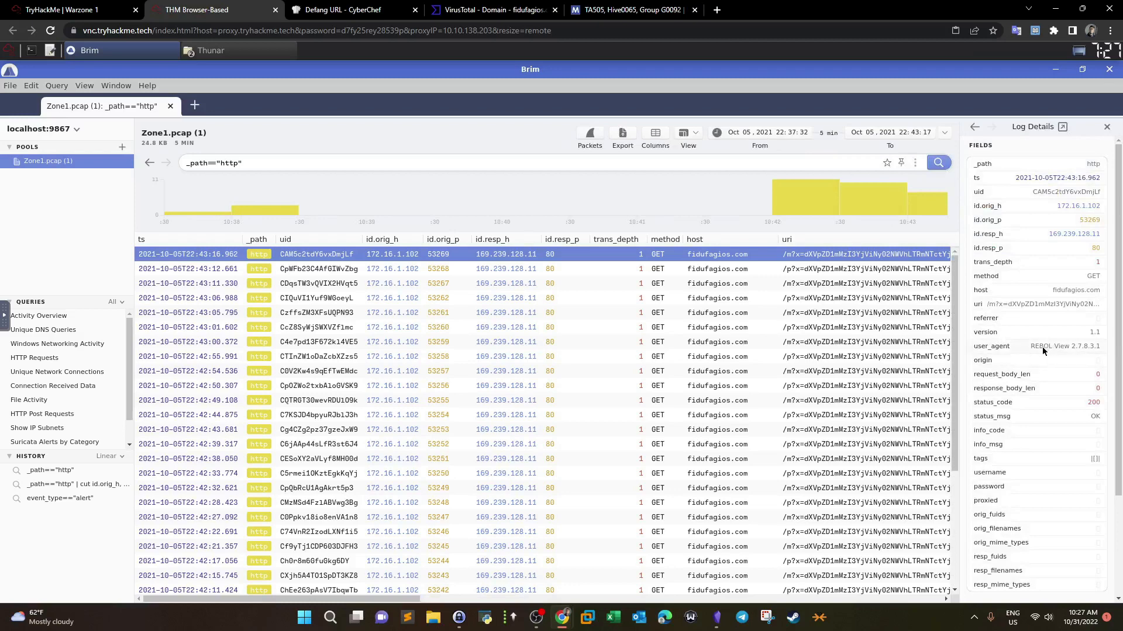
{"action": "triple_click", "coordinate": [1067, 349]}
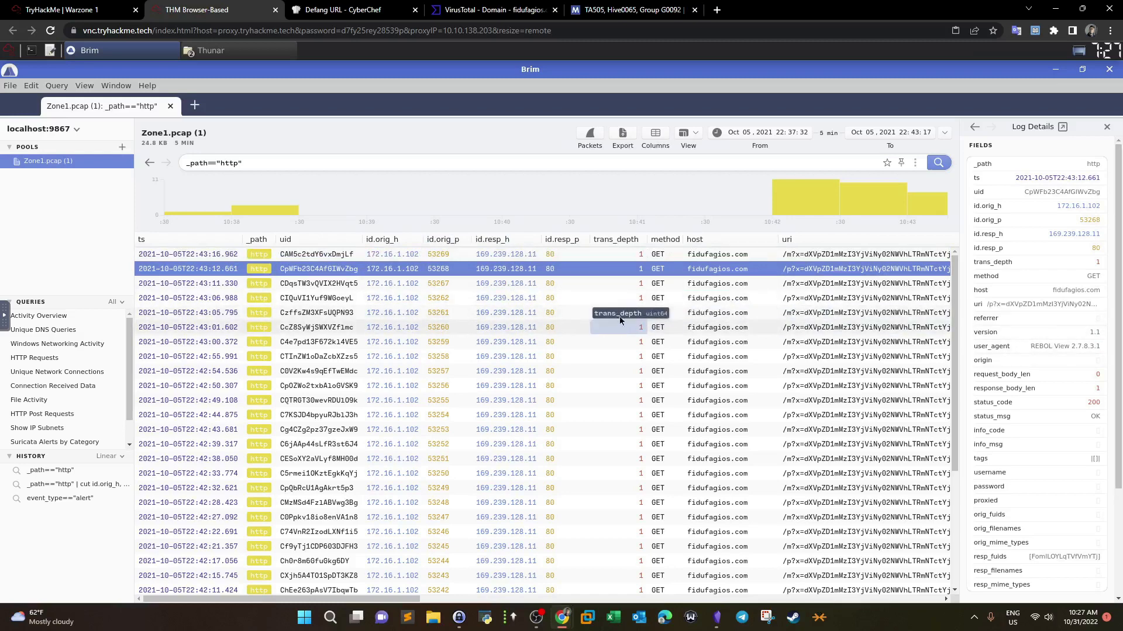
Step: Inspect the 10opd3r_load.msi, 185.183.96.147 and feedproxy.google.com requests, then mark the multiple-IPs question
{"action": "scroll", "coordinate": [519, 333], "scroll_direction": "down", "scroll_amount": 5}
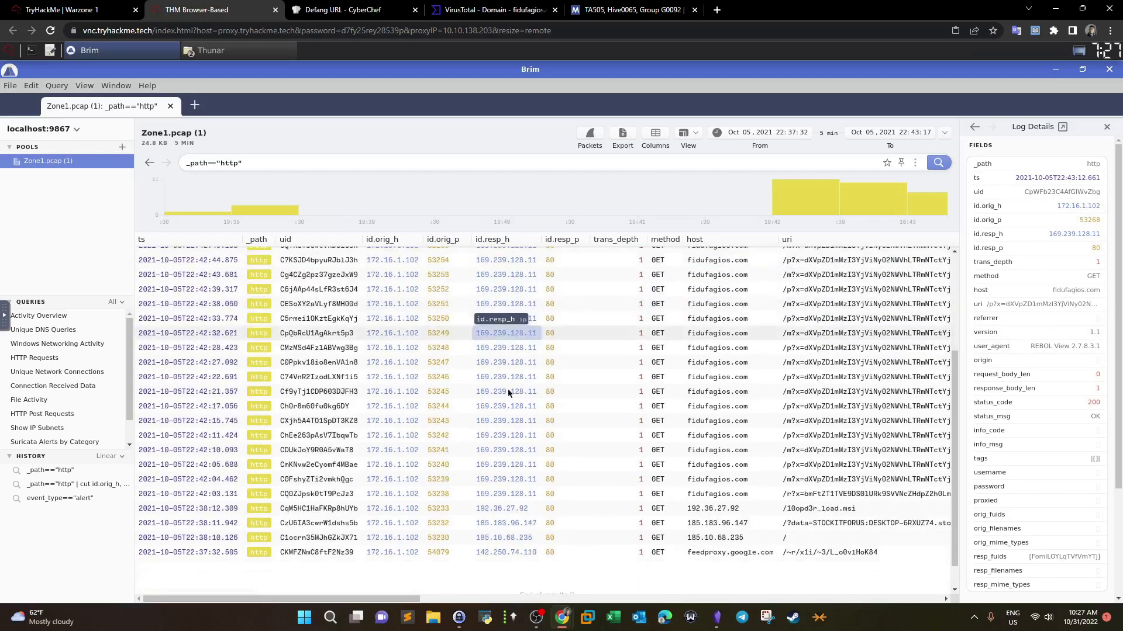
{"action": "left_click", "coordinate": [504, 509]}
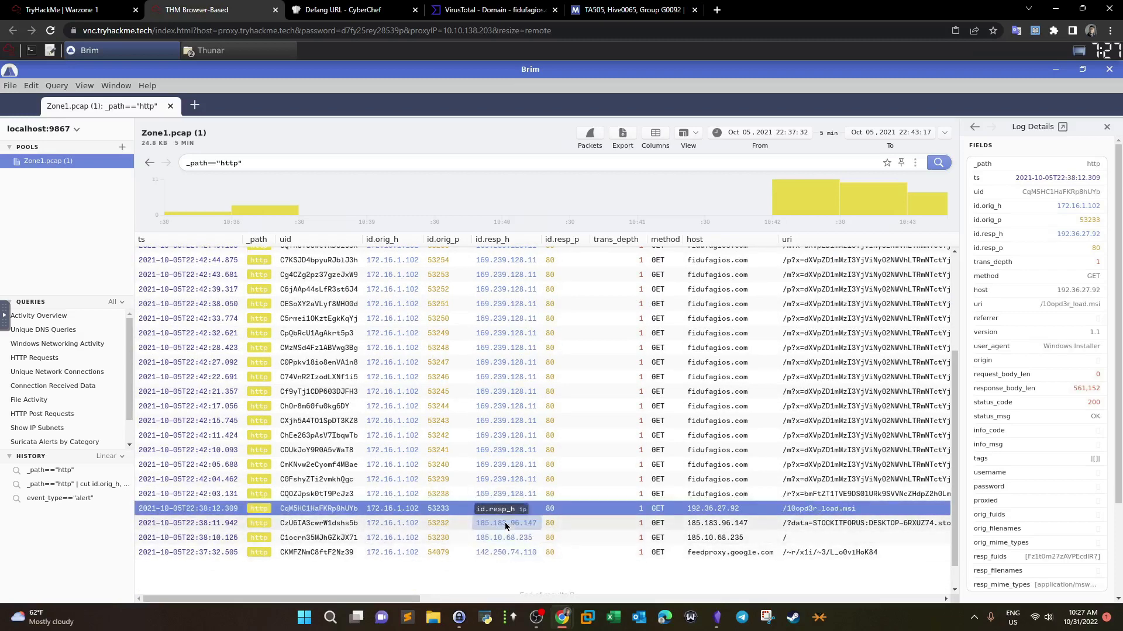
{"action": "left_click", "coordinate": [504, 524]}
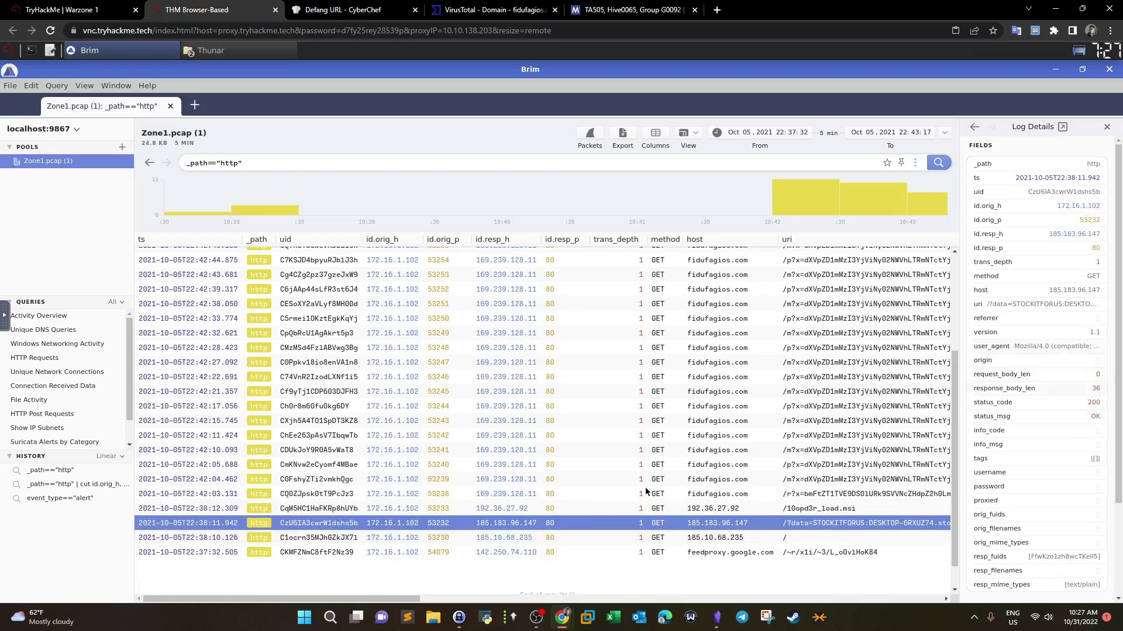
{"action": "left_click", "coordinate": [517, 555]}
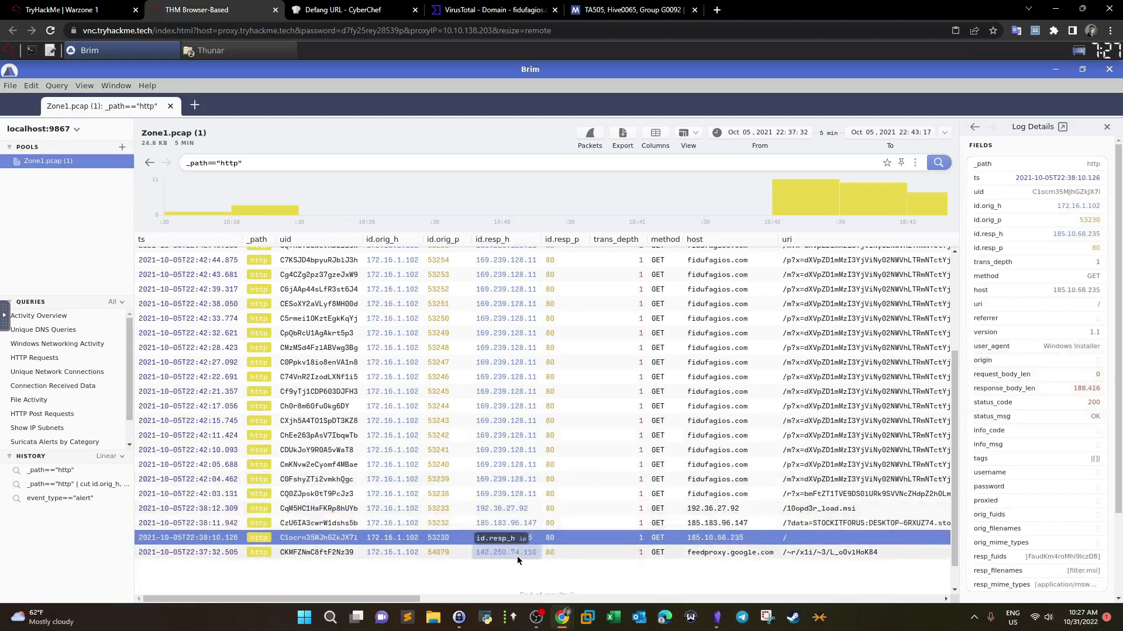
{"action": "left_click", "coordinate": [518, 523]}
{"action": "left_click", "coordinate": [517, 293]}
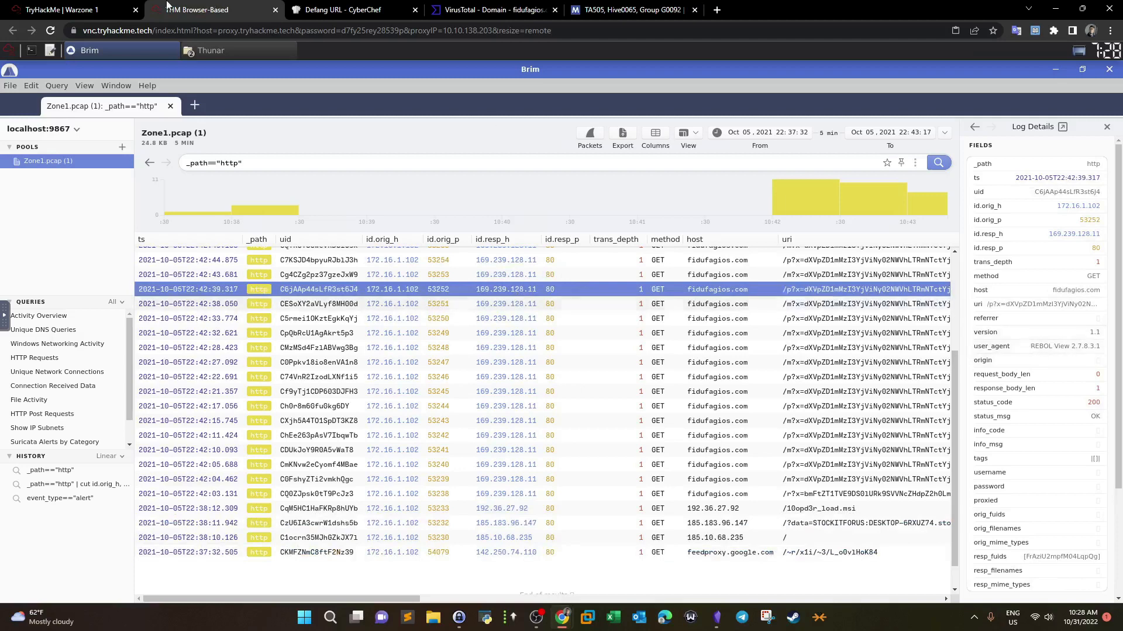
{"action": "left_click", "coordinate": [94, 10]}
{"action": "left_click_drag", "start_coordinate": [228, 412], "coordinate": [553, 409]}
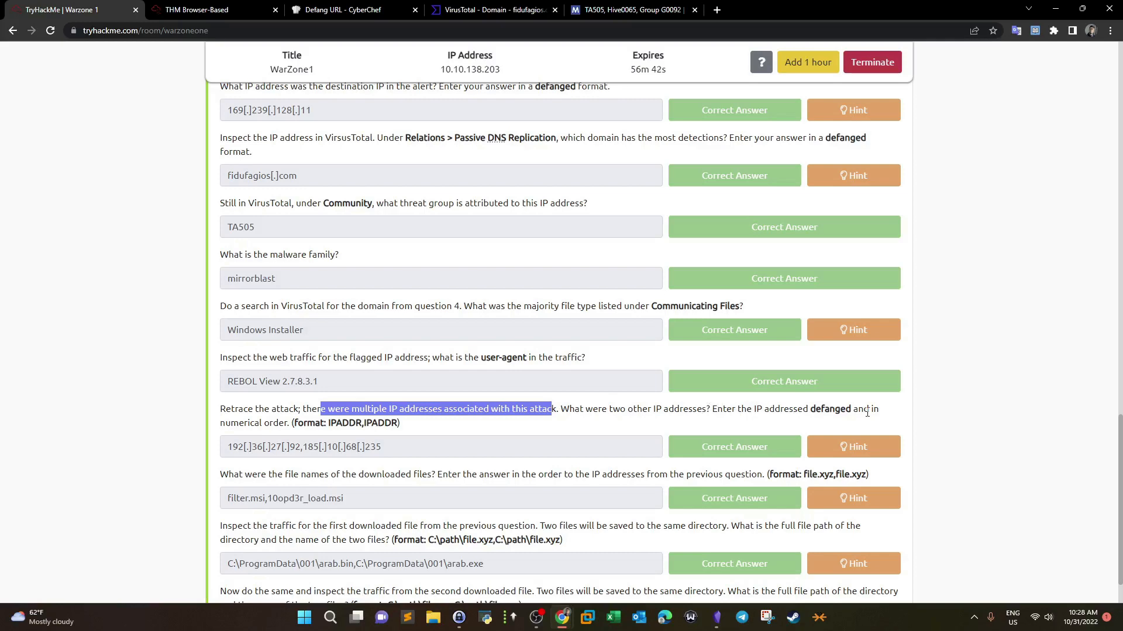
Step: Inspect the 185.183.96.147, 185.10.68.235 and feedproxy.google.com requests, ending on the 192.36.27.92 download
{"action": "left_click", "coordinate": [211, 10]}
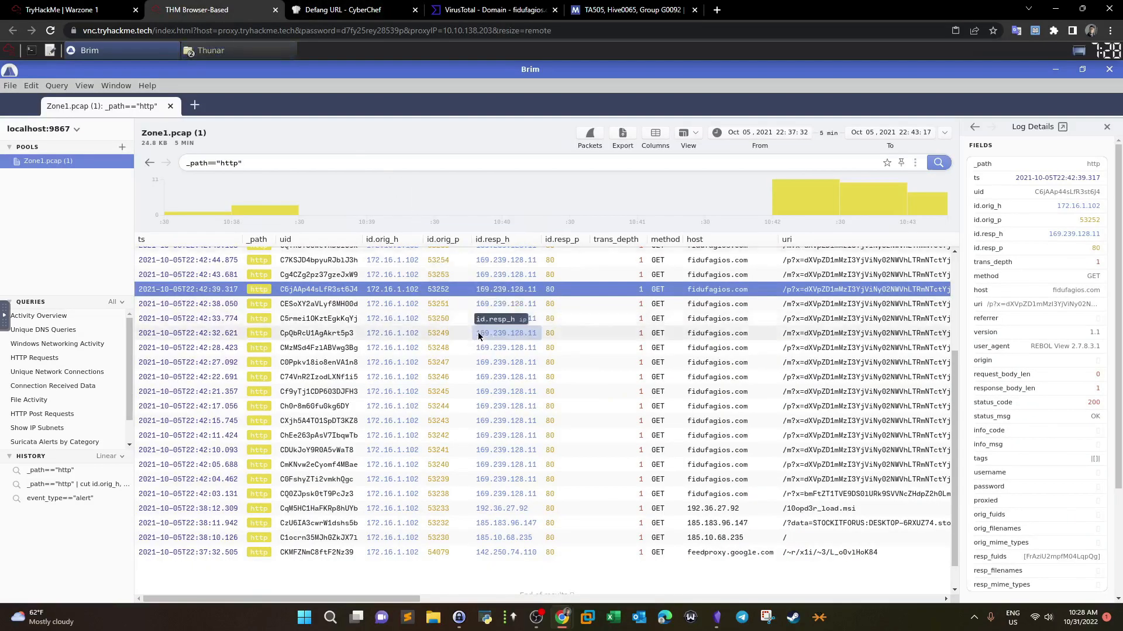
{"action": "scroll", "coordinate": [478, 336], "scroll_direction": "down", "scroll_amount": 2}
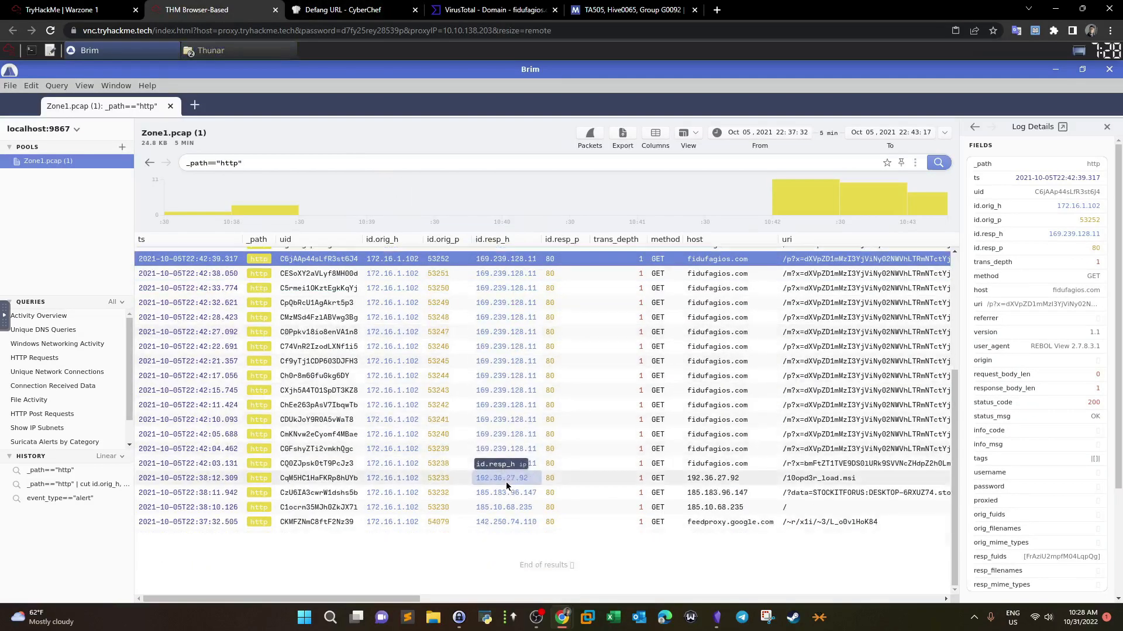
{"action": "left_click", "coordinate": [507, 495]}
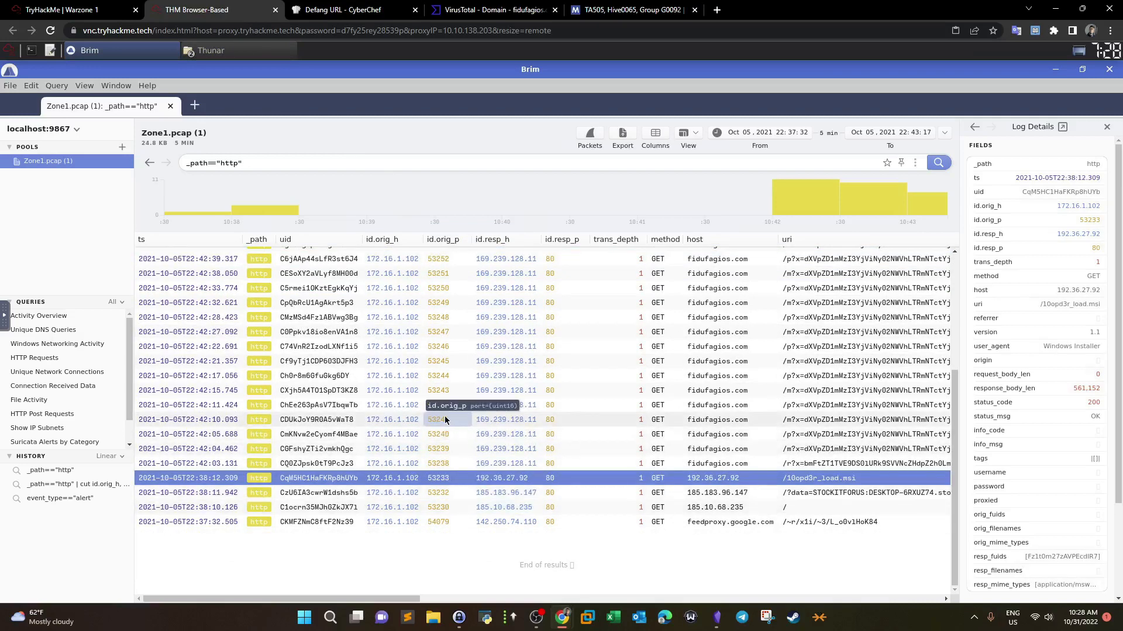
{"action": "left_click", "coordinate": [520, 493]}
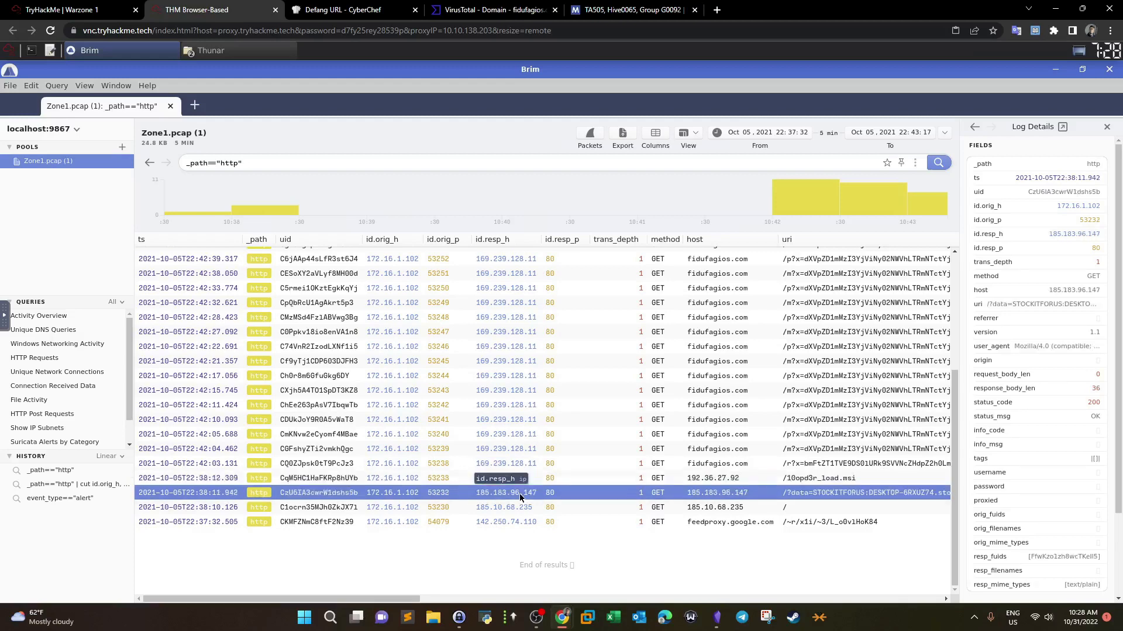
{"action": "left_click", "coordinate": [486, 513]}
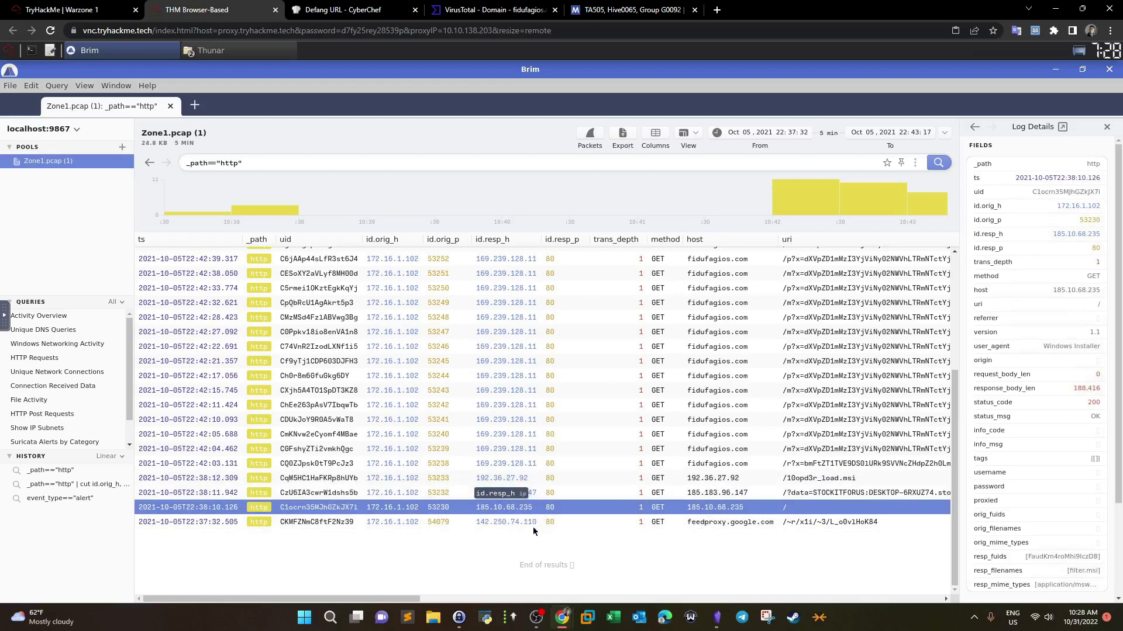
{"action": "left_click", "coordinate": [488, 523]}
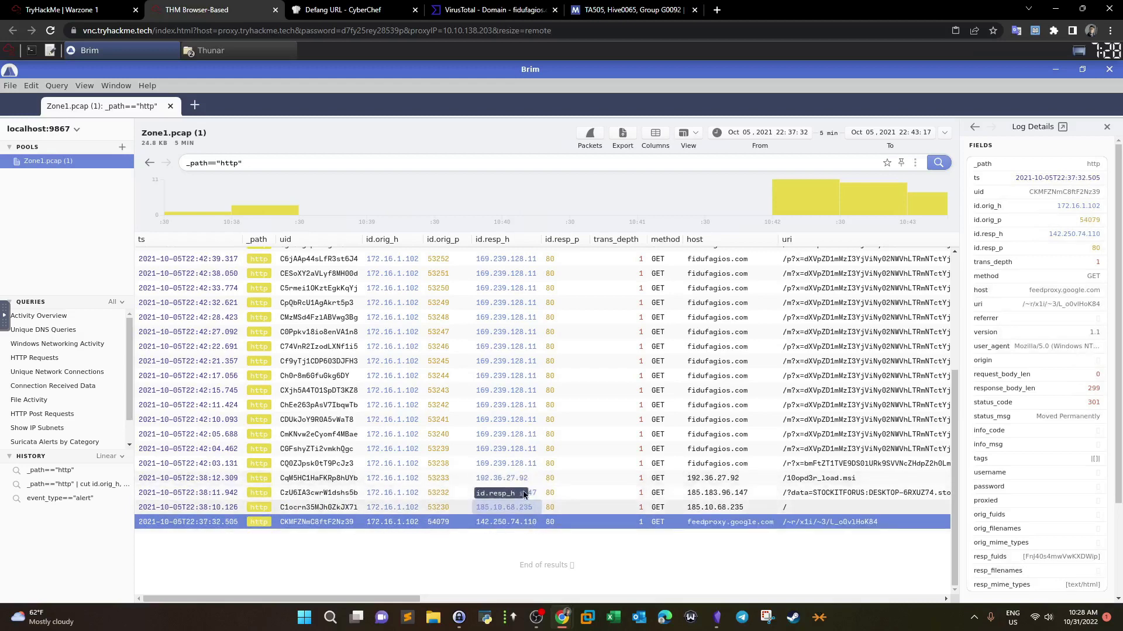
{"action": "left_click", "coordinate": [506, 480]}
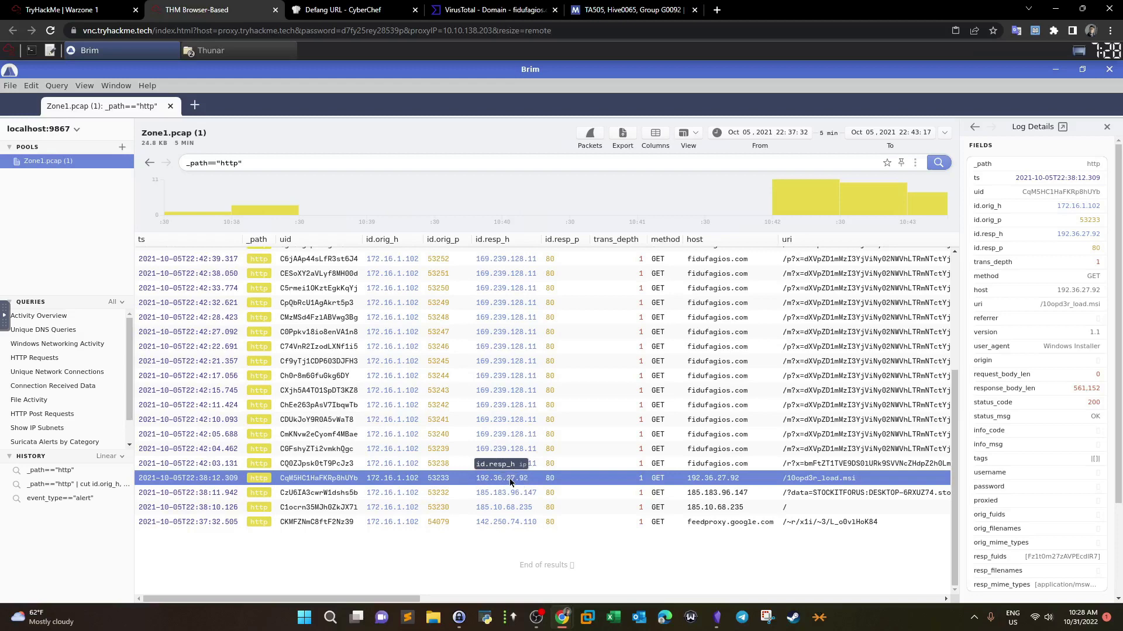
Step: Scroll the HTTP table sideways and inspect the 185.183.96.147 and 185.10.68.235 request details
{"action": "left_click", "coordinate": [829, 496]}
{"action": "left_click_drag", "start_coordinate": [419, 600], "coordinate": [554, 596]}
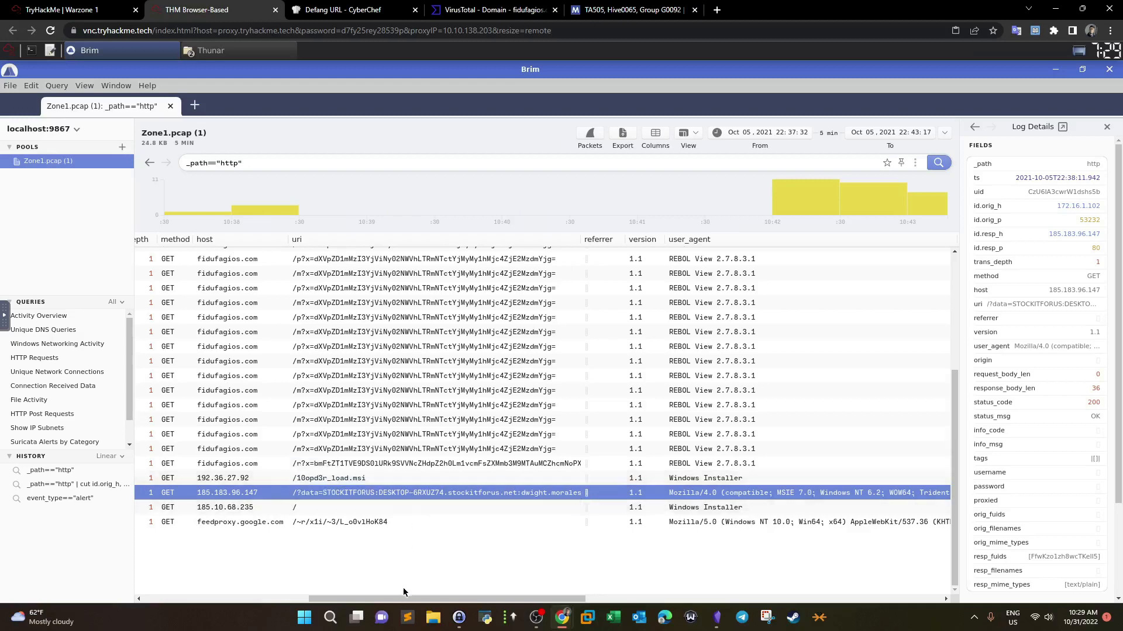
{"action": "left_click_drag", "start_coordinate": [405, 600], "coordinate": [239, 602]}
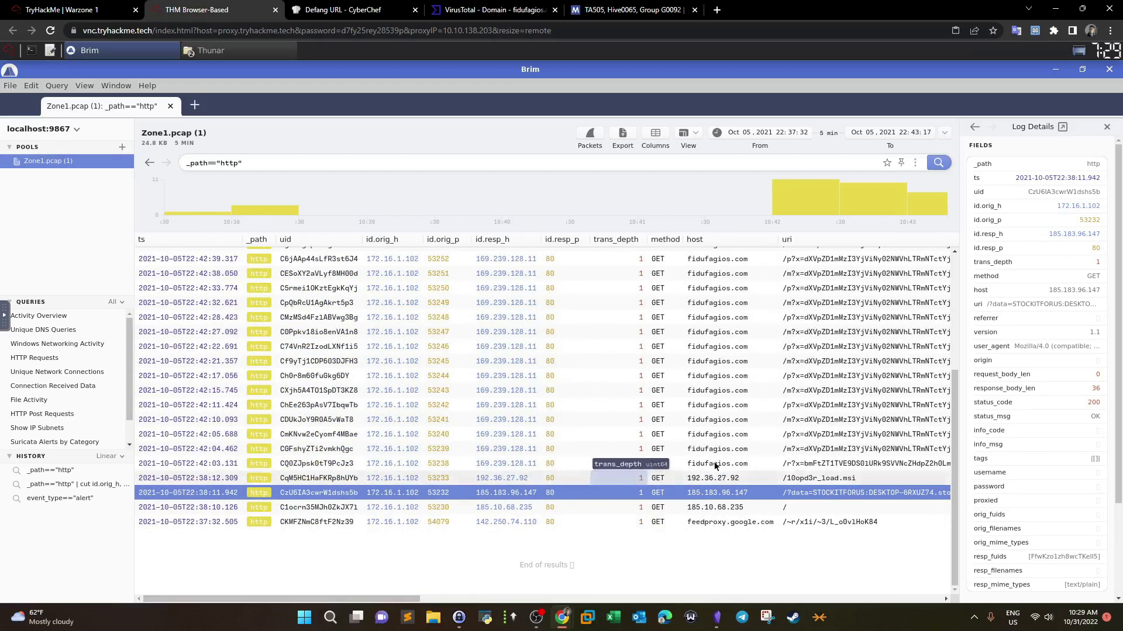
{"action": "left_click", "coordinate": [735, 507]}
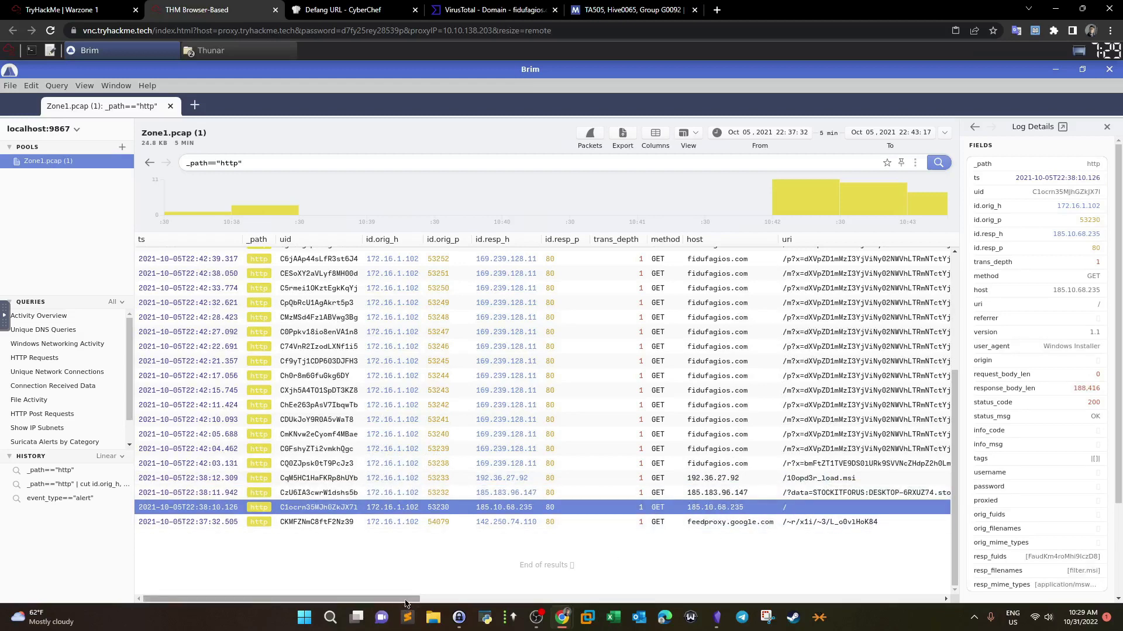
{"action": "left_click_drag", "start_coordinate": [437, 600], "coordinate": [528, 597]}
{"action": "scroll", "coordinate": [501, 460], "scroll_direction": "up", "scroll_amount": 3}
{"action": "scroll", "coordinate": [502, 460], "scroll_direction": "down", "scroll_amount": 5}
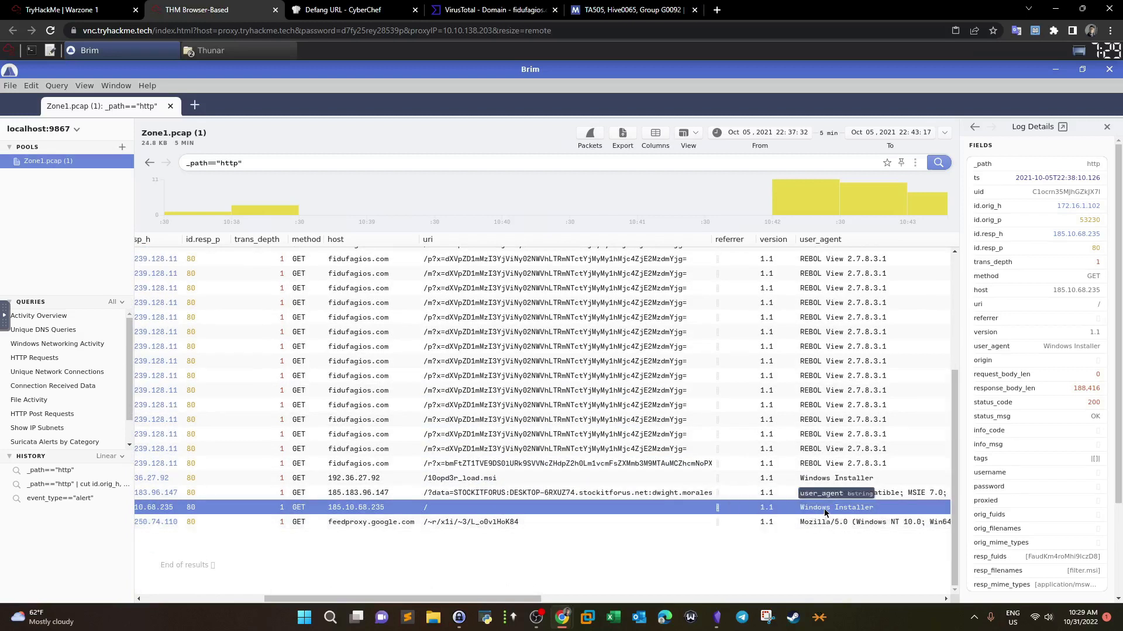
{"action": "left_click_drag", "start_coordinate": [468, 600], "coordinate": [520, 601]}
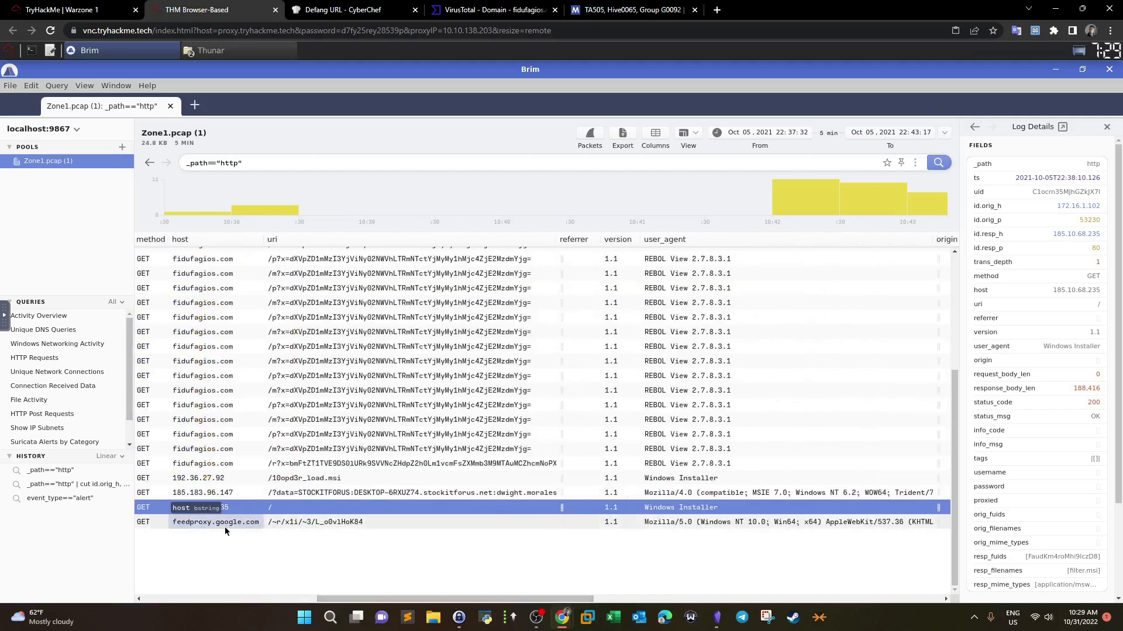
{"action": "left_click_drag", "start_coordinate": [440, 599], "coordinate": [336, 599]}
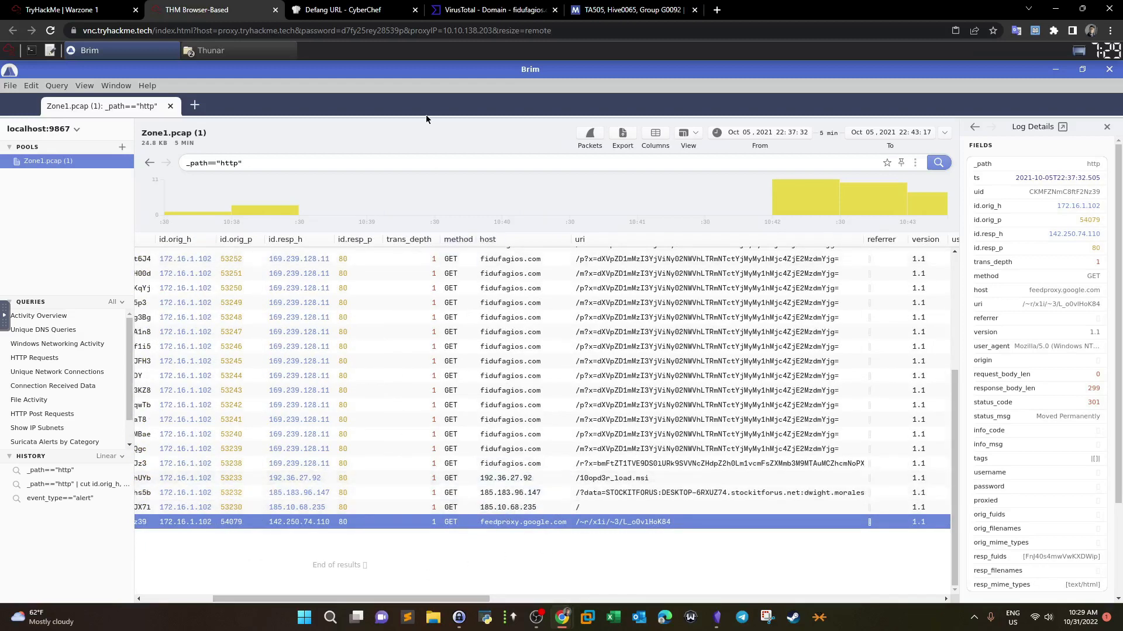
Step: Check the IP addresses answer on the Warzone 1 questions page
{"action": "left_click", "coordinate": [351, 10]}
{"action": "left_click", "coordinate": [76, 9]}
{"action": "left_click_drag", "start_coordinate": [405, 452], "coordinate": [430, 414]}
{"action": "scroll", "coordinate": [240, 433], "scroll_direction": "down", "scroll_amount": 1}
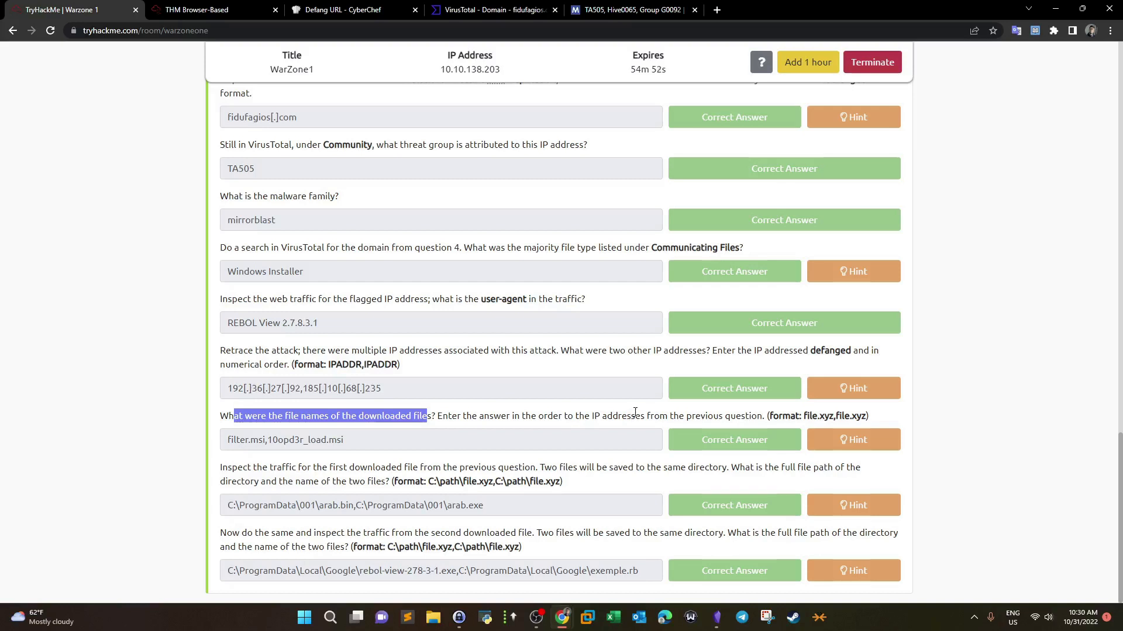
{"action": "left_click_drag", "start_coordinate": [380, 387], "coordinate": [247, 385]}
{"action": "left_click", "coordinate": [206, 7]}
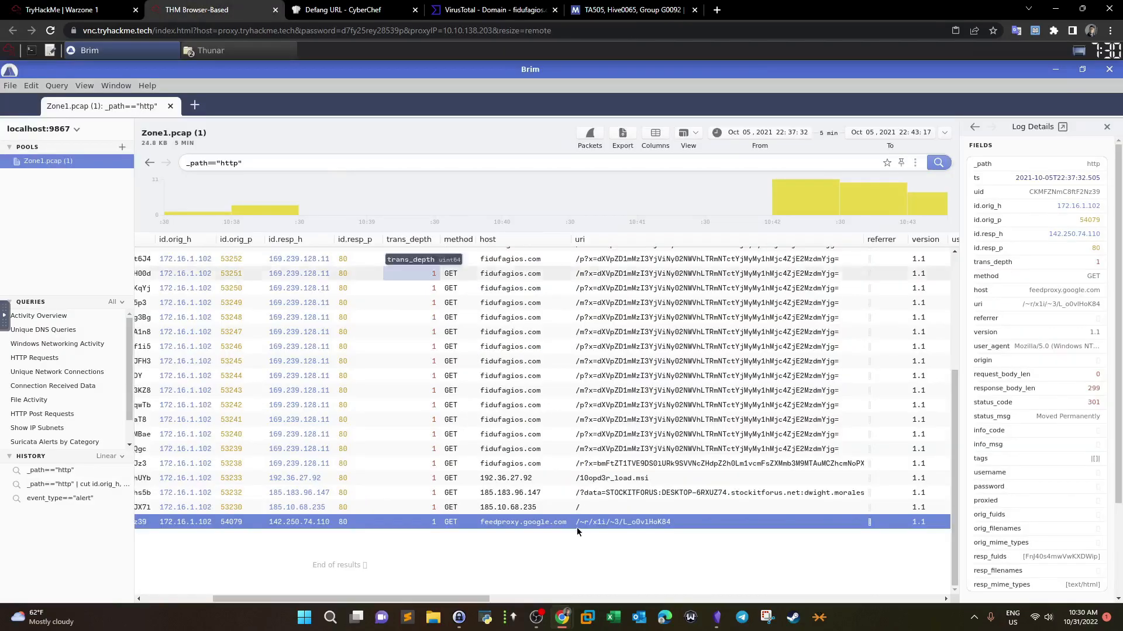
Step: Compare the 192.36.27.92 and 185.10.68.235 requests against the second downloaded file name answer
{"action": "left_click", "coordinate": [517, 480]}
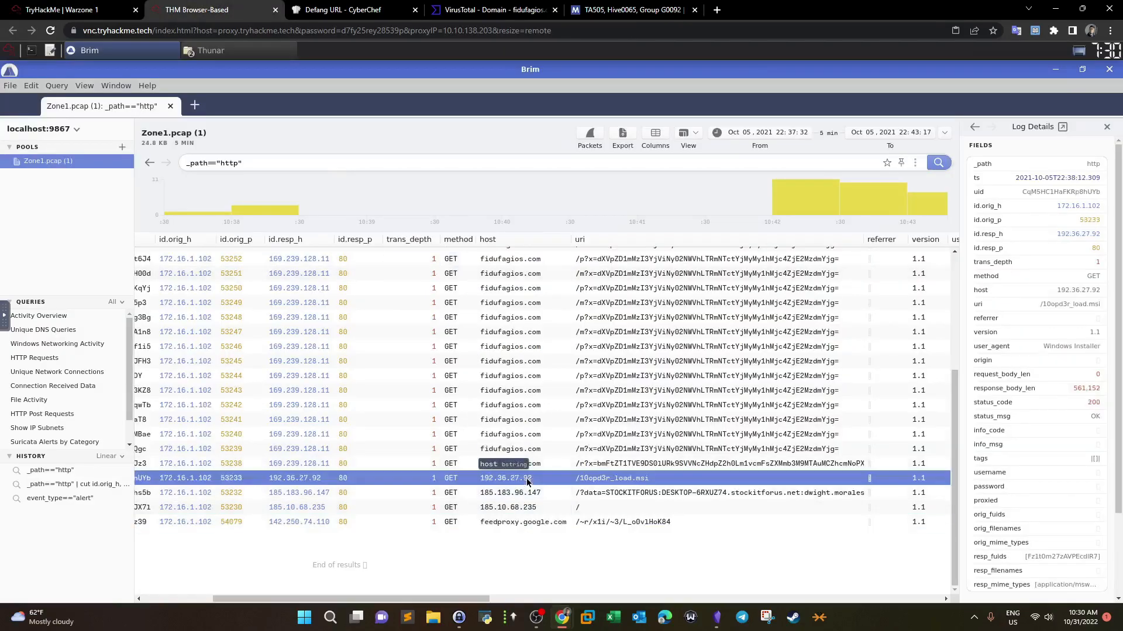
{"action": "left_click", "coordinate": [516, 512]}
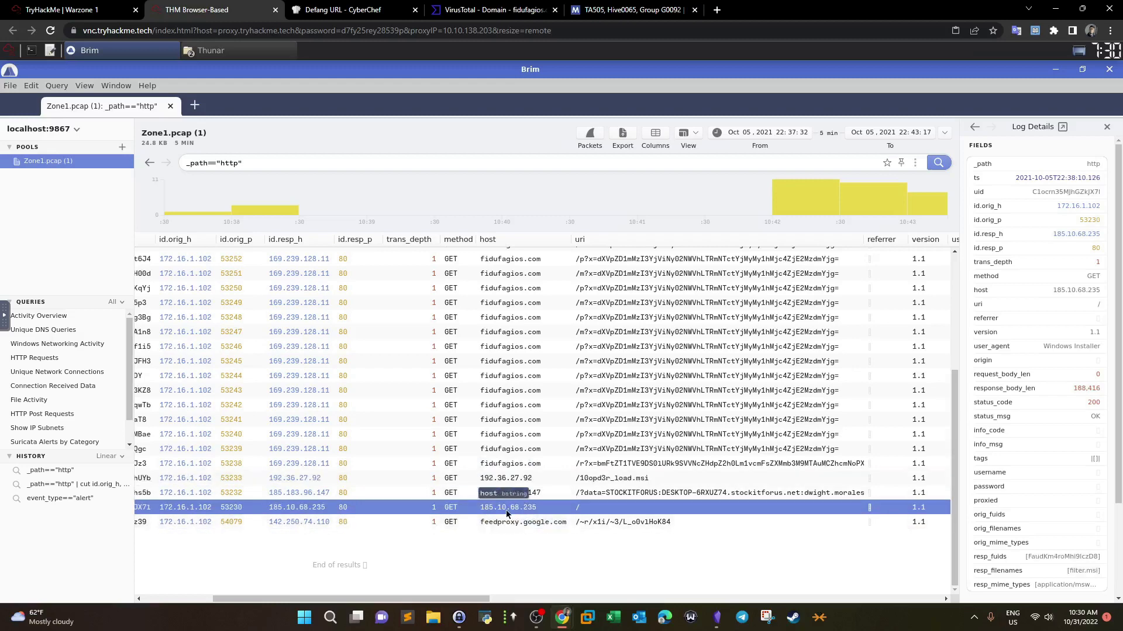
{"action": "left_click", "coordinate": [528, 480]}
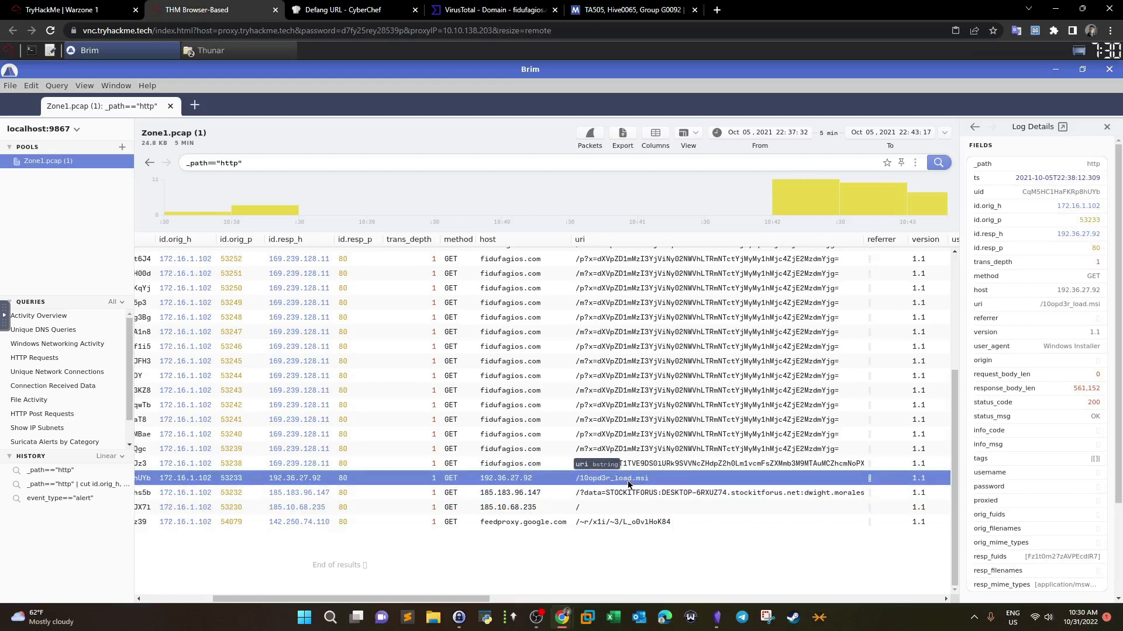
{"action": "left_click", "coordinate": [94, 7]}
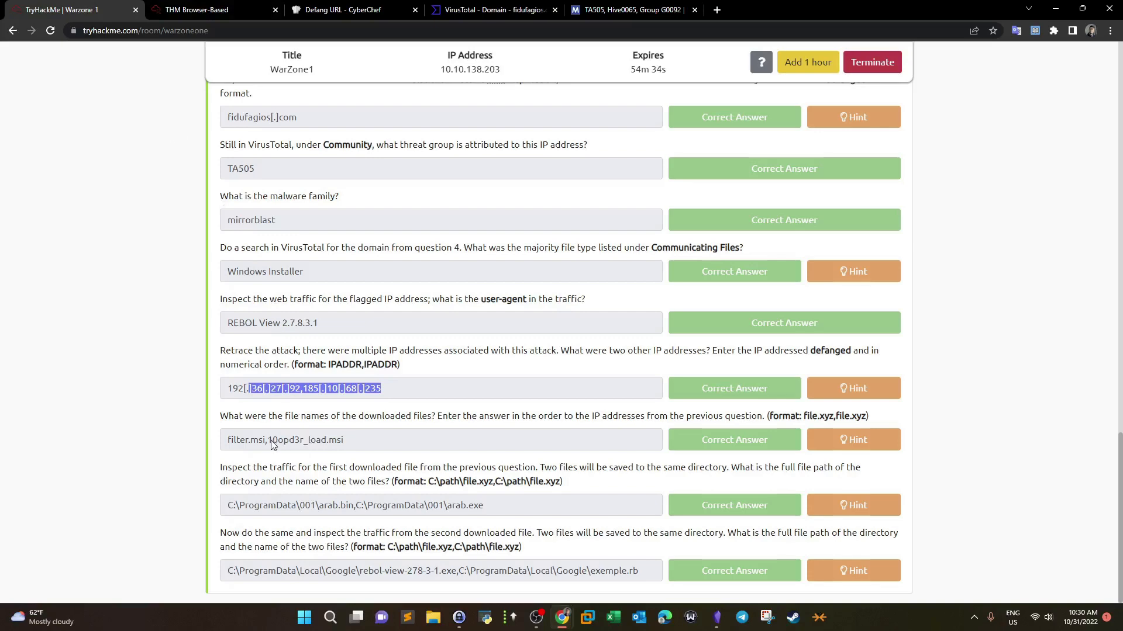
{"action": "left_click_drag", "start_coordinate": [271, 443], "coordinate": [350, 449]}
{"action": "left_click", "coordinate": [204, 9]}
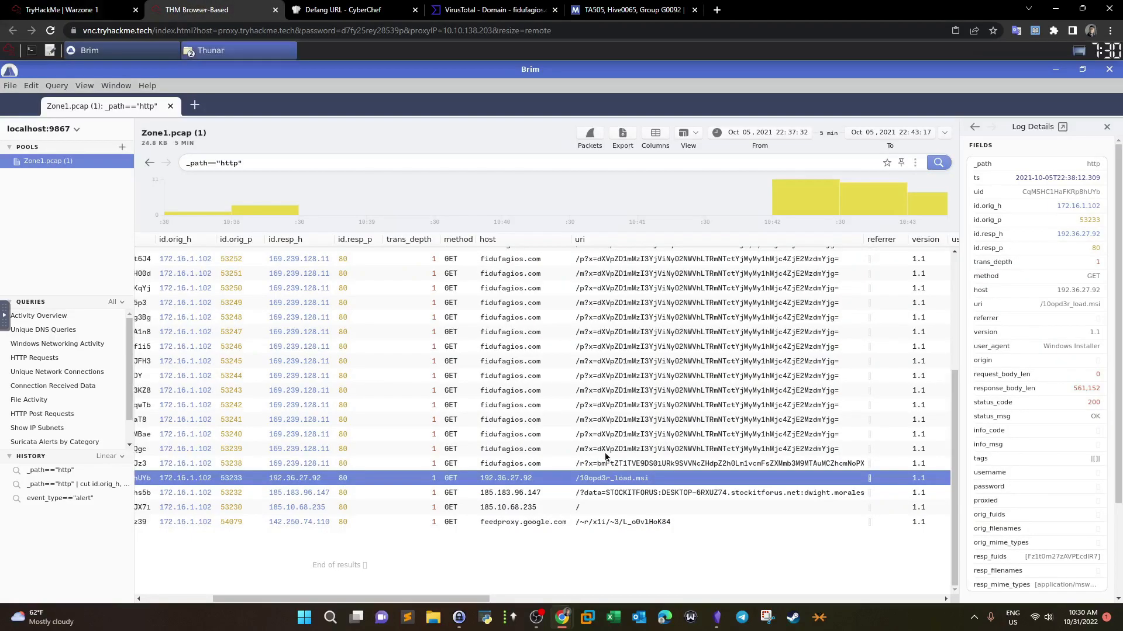
Step: Widen Log Details to read the 185.10.68.235 record: 188,416-byte filter.msi, application/msword
{"action": "left_click", "coordinate": [588, 509]}
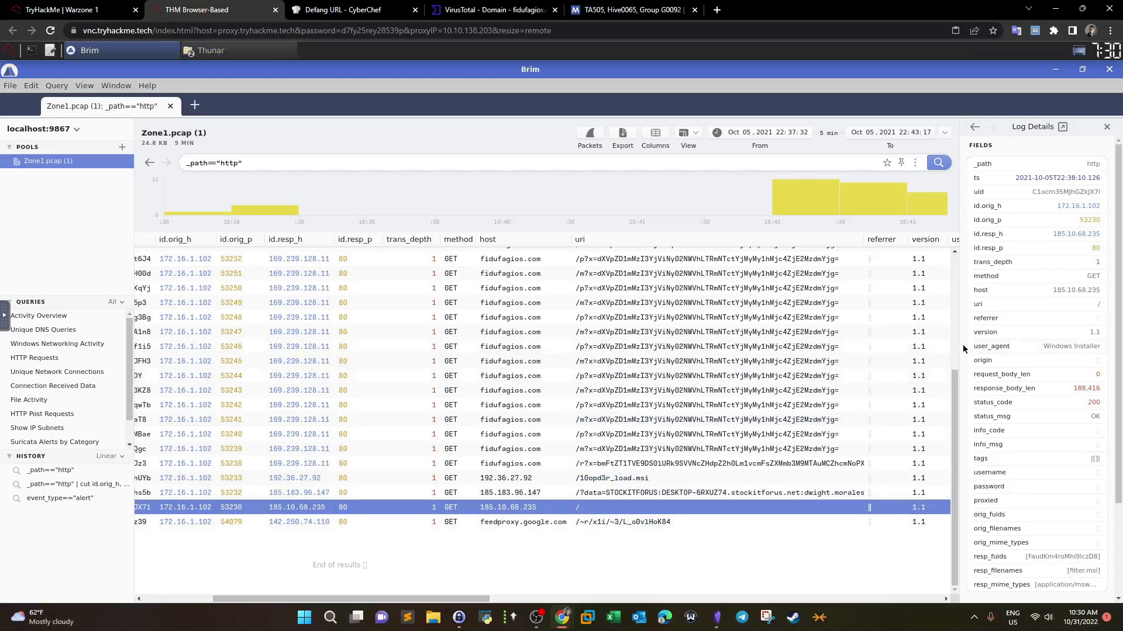
{"action": "left_click_drag", "start_coordinate": [959, 346], "coordinate": [891, 346]}
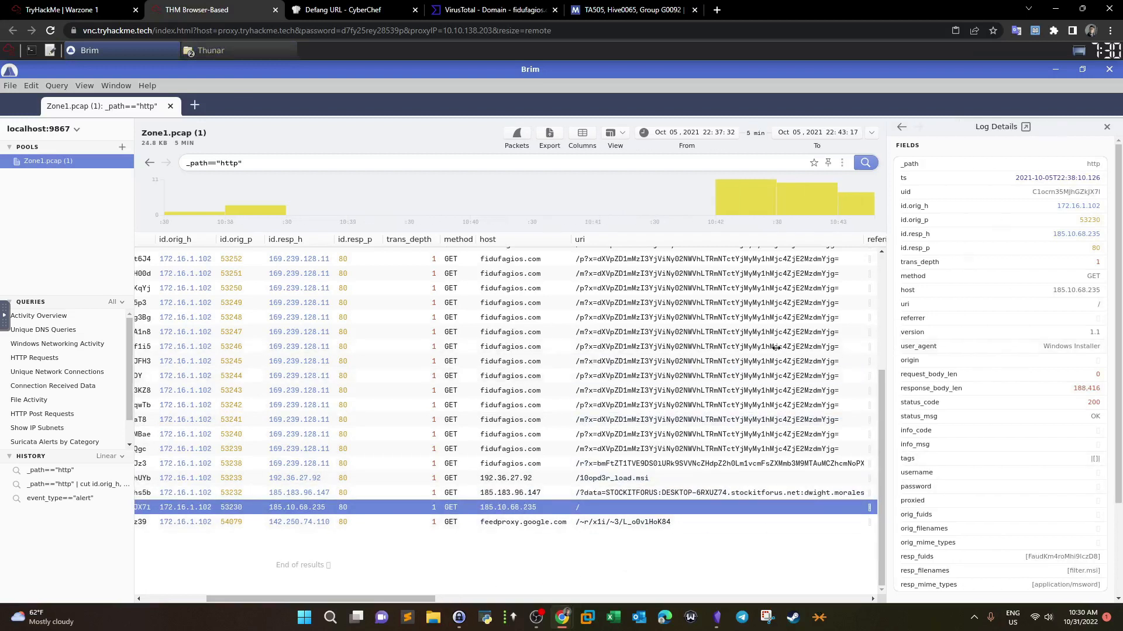
{"action": "left_click", "coordinate": [650, 349]}
{"action": "scroll", "coordinate": [1039, 377], "scroll_direction": "down", "scroll_amount": 2}
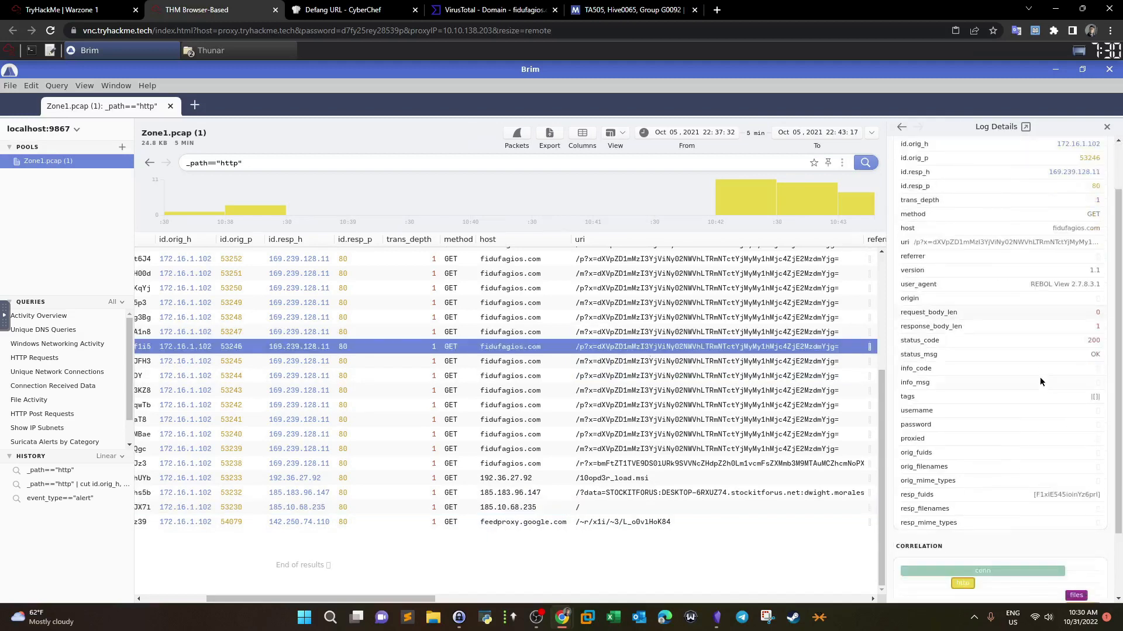
{"action": "left_click", "coordinate": [656, 508]}
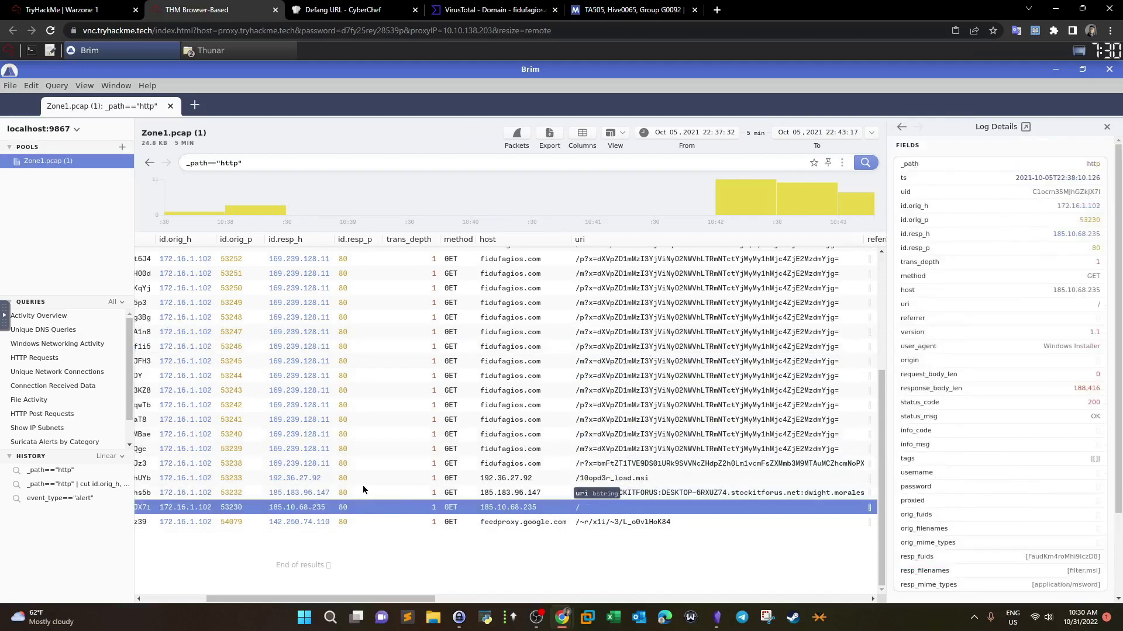
{"action": "left_click_drag", "start_coordinate": [1117, 455], "coordinate": [1112, 491]}
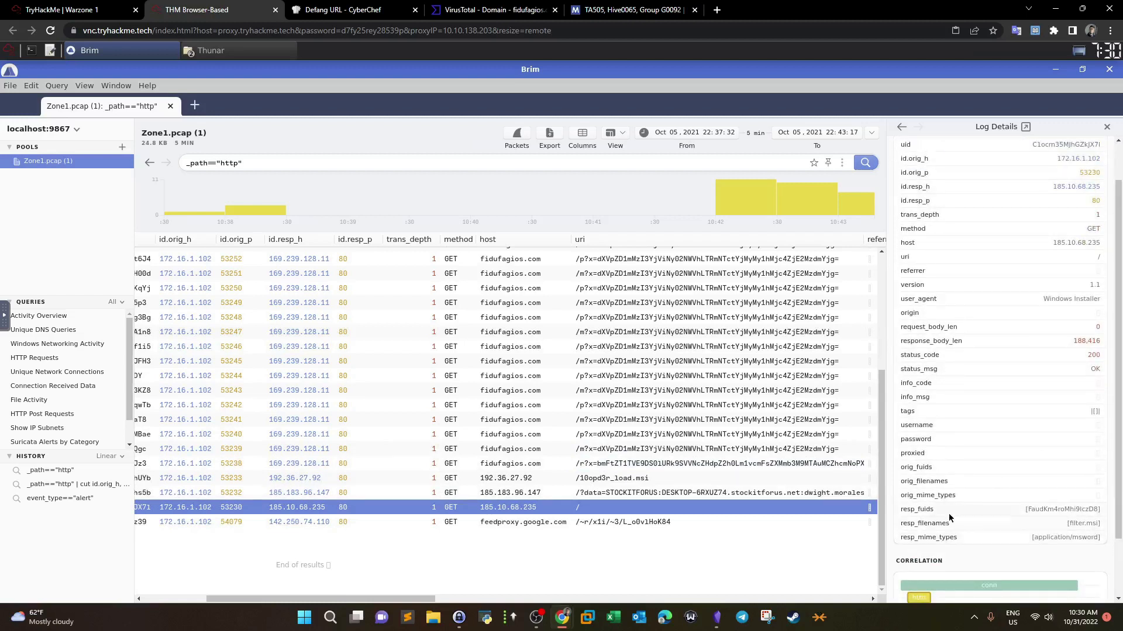
{"action": "mouse_move", "coordinate": [907, 528]}
{"action": "left_click_drag", "start_coordinate": [886, 346], "coordinate": [960, 348]}
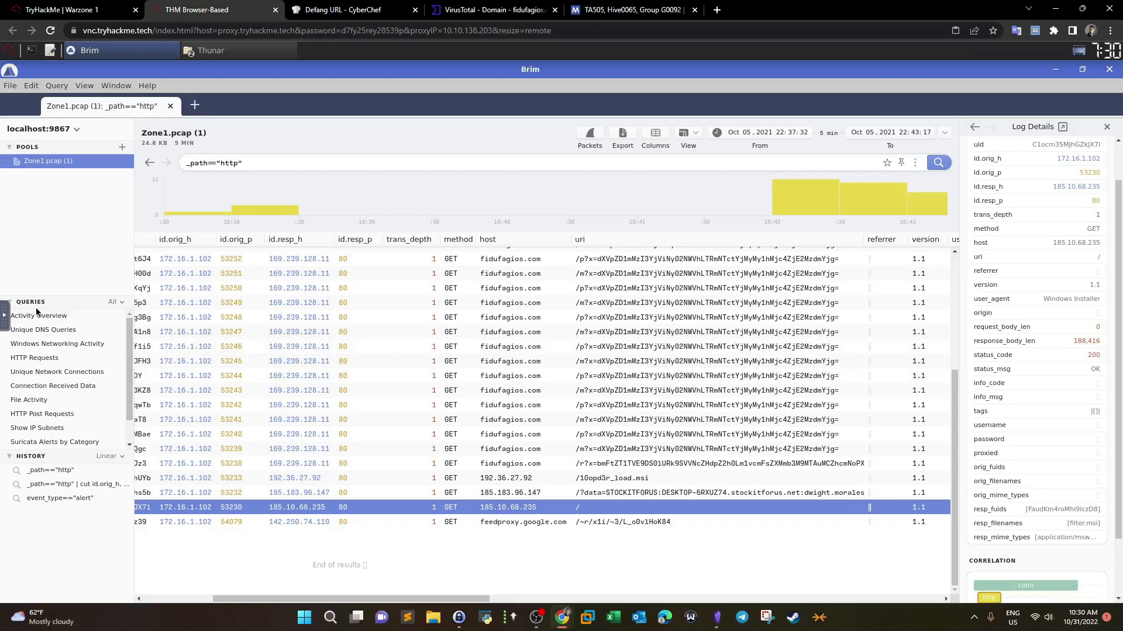
Step: Run File Activity to see filter.msi's MD5 and SHA1, then mark filter.msi in the answer
{"action": "left_click", "coordinate": [30, 401]}
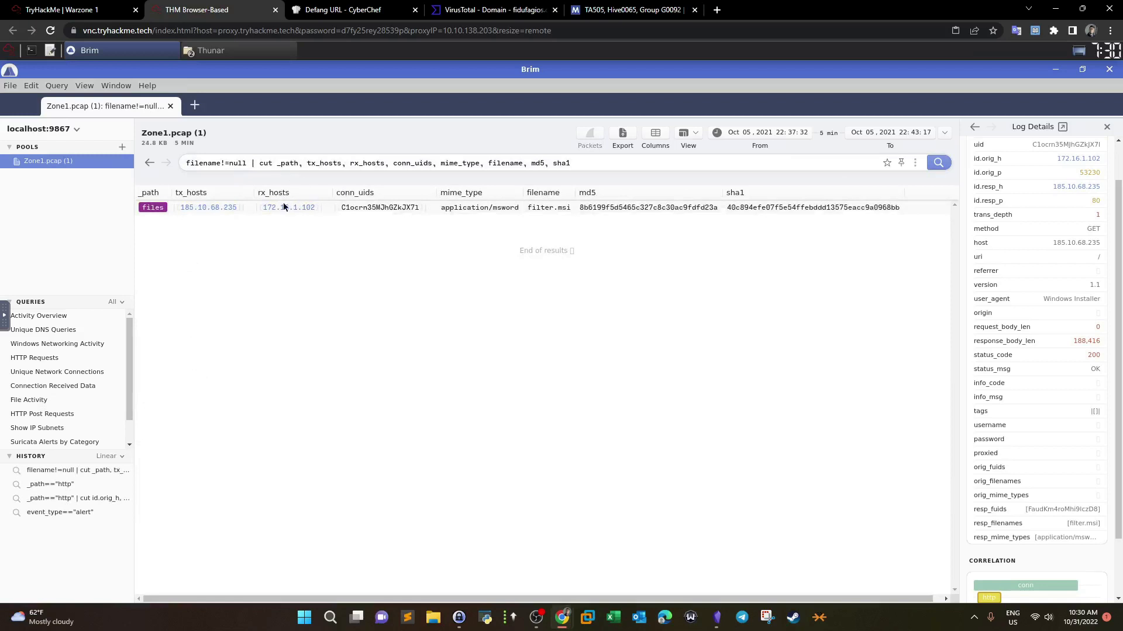
{"action": "left_click", "coordinate": [552, 209]}
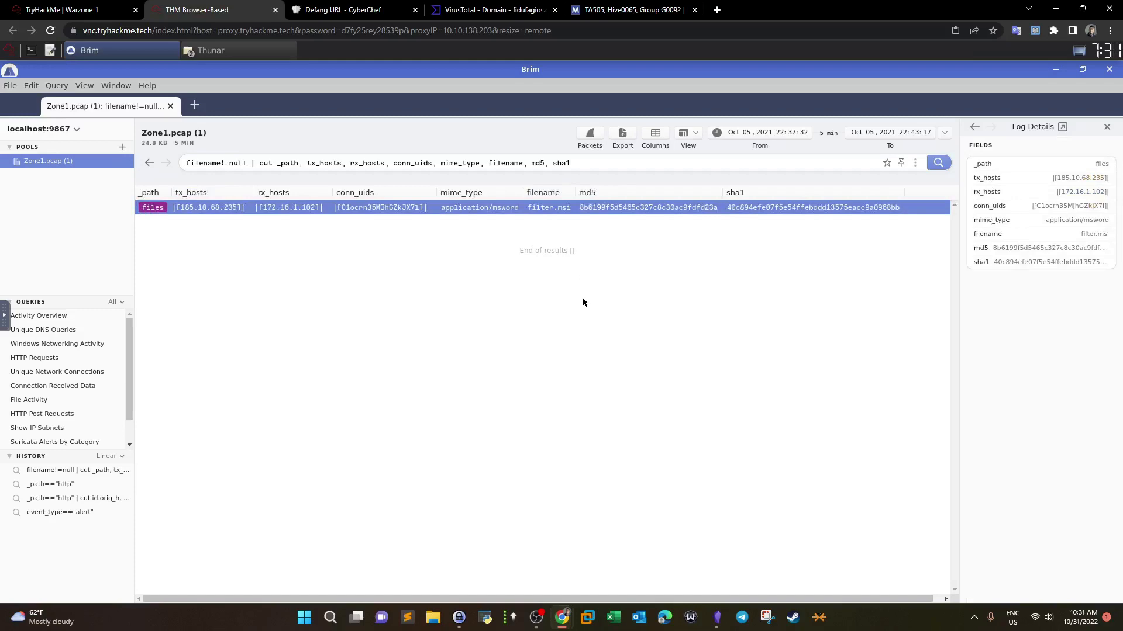
{"action": "left_click", "coordinate": [98, 10]}
{"action": "left_click_drag", "start_coordinate": [231, 443], "coordinate": [279, 449]}
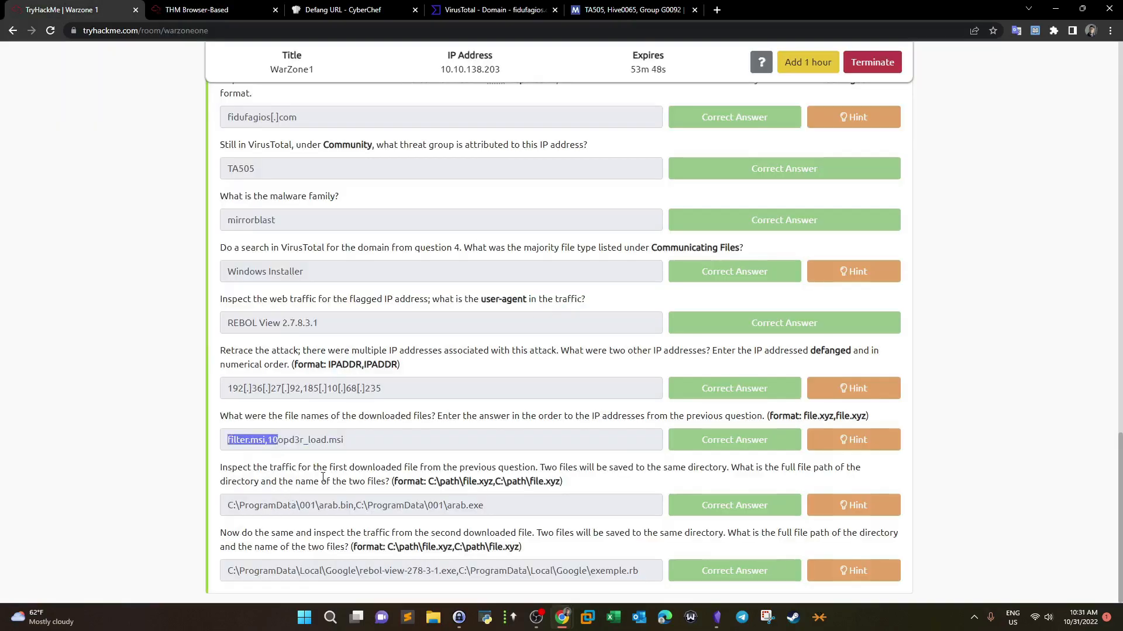
Step: Reread the file-path question's same-directory clue alongside the filter.msi and 10opd3r_load.msi answer
{"action": "left_click_drag", "start_coordinate": [296, 467], "coordinate": [217, 470]}
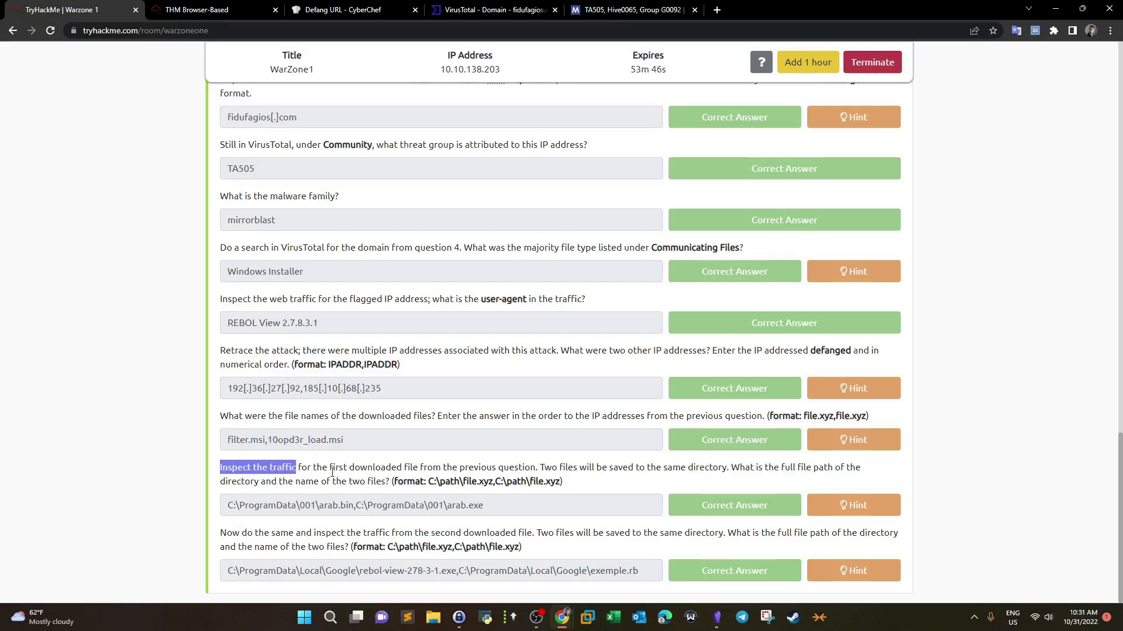
{"action": "left_click_drag", "start_coordinate": [345, 439], "coordinate": [272, 445]}
{"action": "left_click_drag", "start_coordinate": [553, 467], "coordinate": [725, 465]}
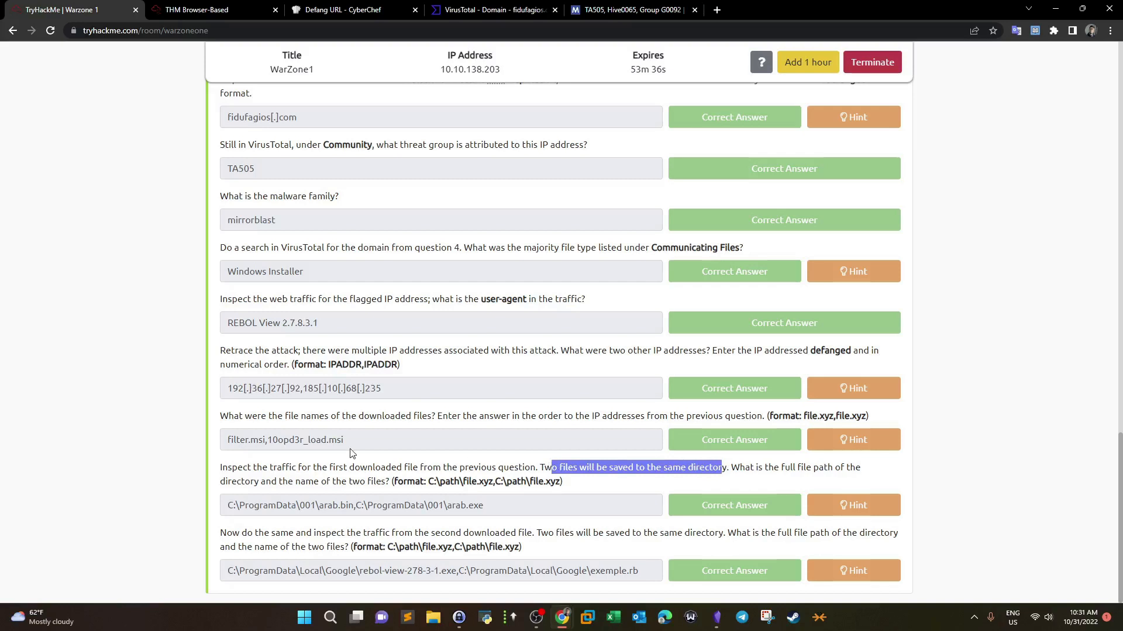
{"action": "left_click_drag", "start_coordinate": [269, 440], "coordinate": [330, 442]}
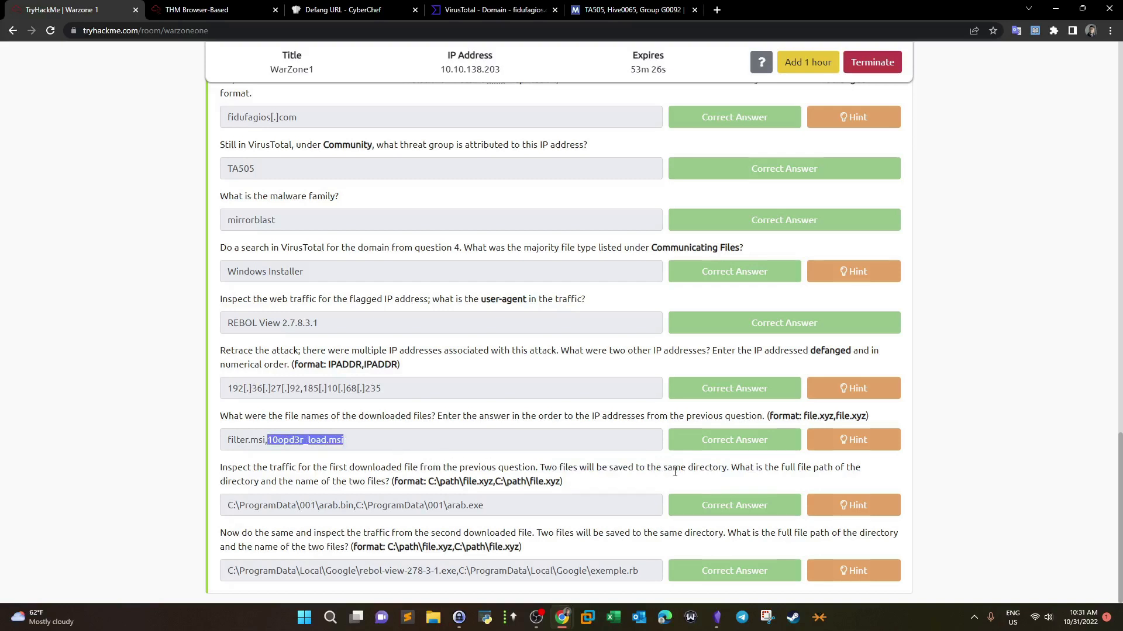
{"action": "left_click_drag", "start_coordinate": [724, 471], "coordinate": [656, 470]}
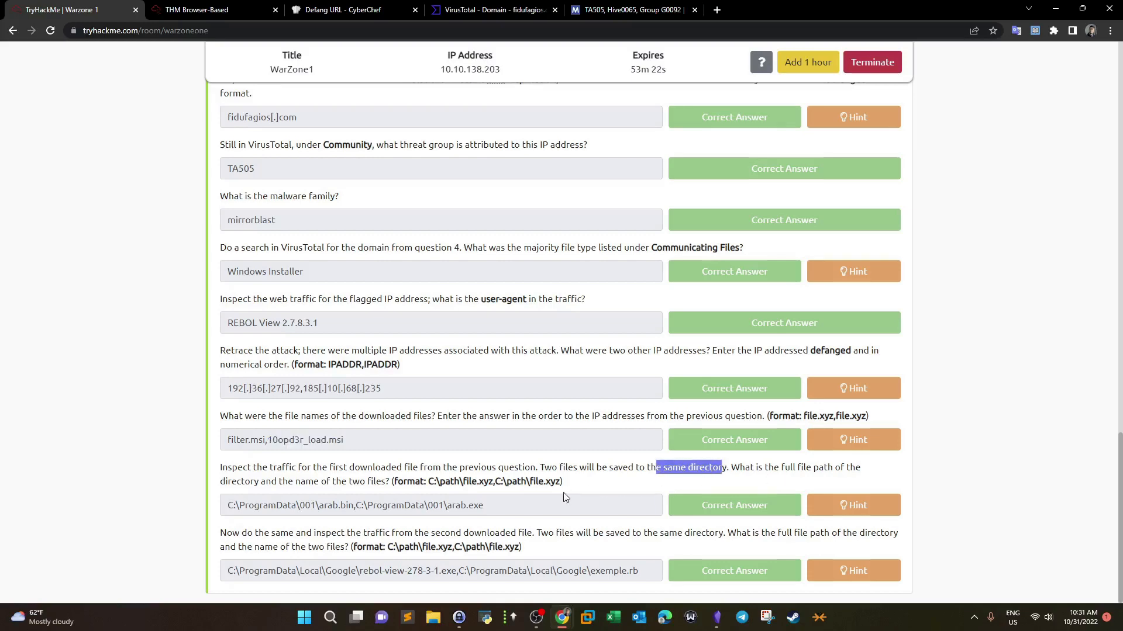
{"action": "left_click", "coordinate": [204, 7]}
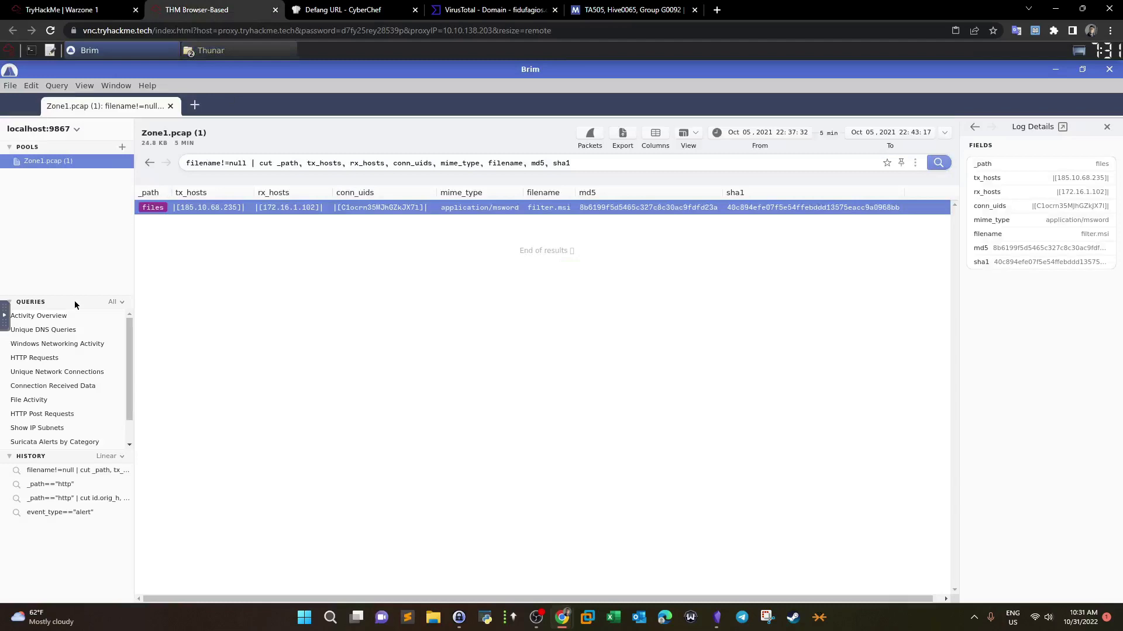
Step: Rerun the HTTP requests query without its trailing cut and uniq pipeline
{"action": "left_click", "coordinate": [51, 358]}
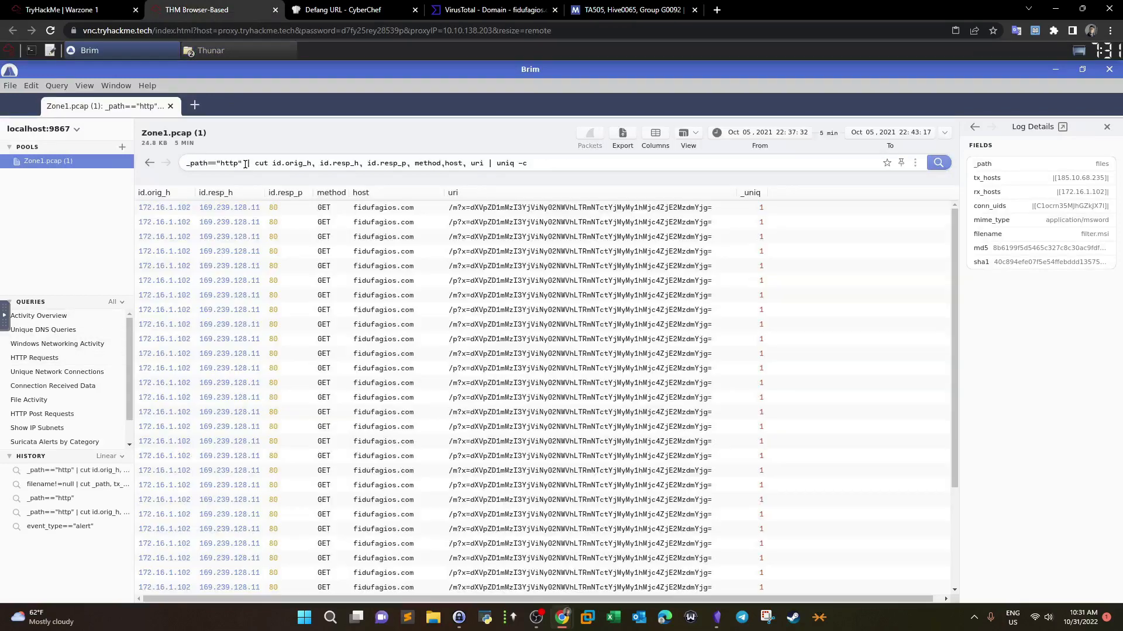
{"action": "left_click_drag", "start_coordinate": [247, 166], "coordinate": [686, 162]}
{"action": "key", "text": "BackSpace"}
{"action": "key", "text": "Return"}
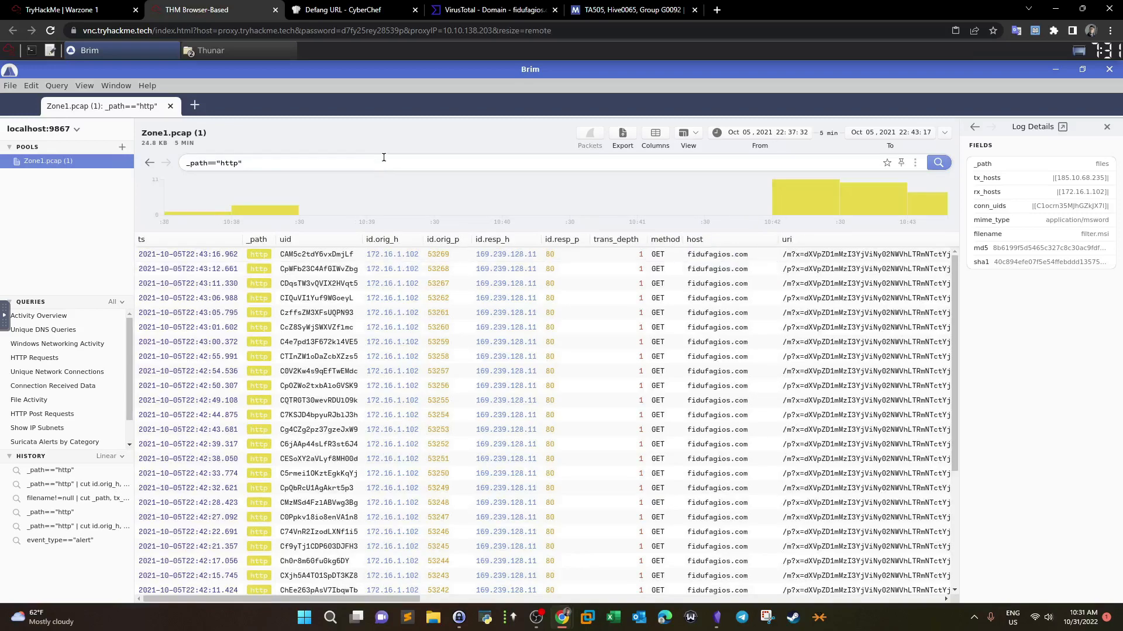
{"action": "left_click_drag", "start_coordinate": [955, 393], "coordinate": [971, 602]}
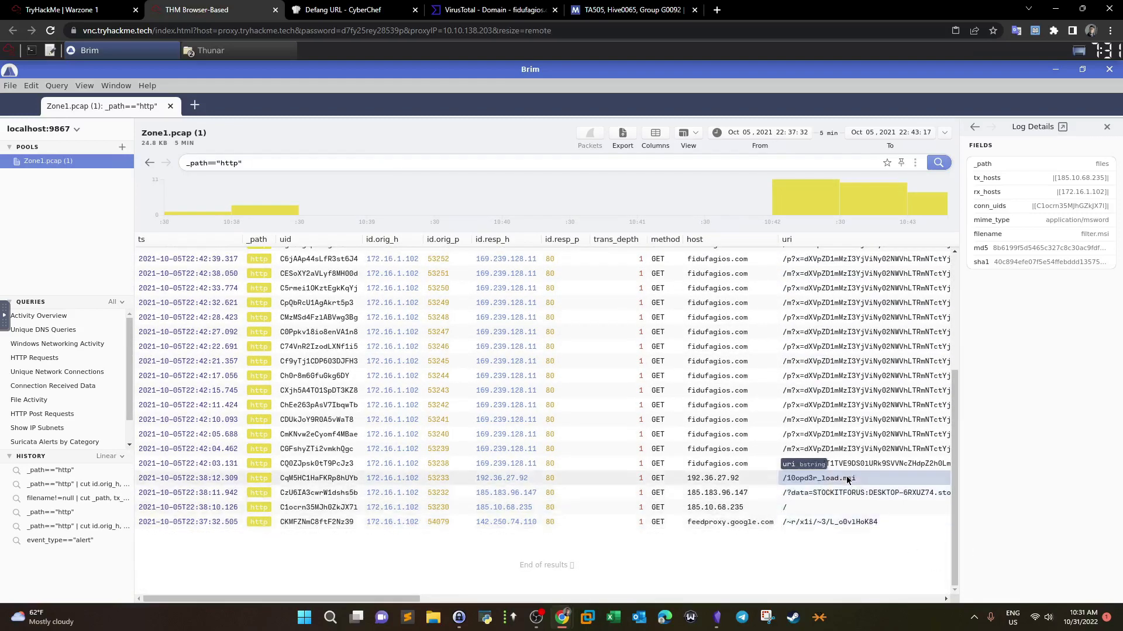
Step: Open the 10opd3r_load.msi request's connection packets in Wireshark
{"action": "left_click", "coordinate": [830, 479]}
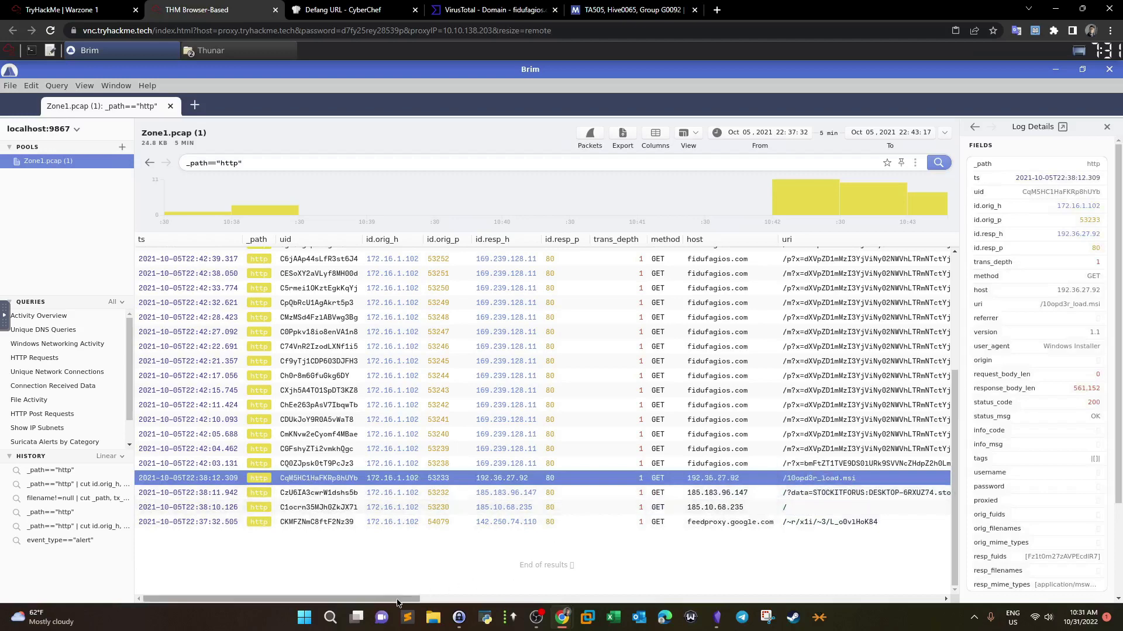
{"action": "scroll", "coordinate": [414, 604], "scroll_direction": "right", "scroll_amount": 3}
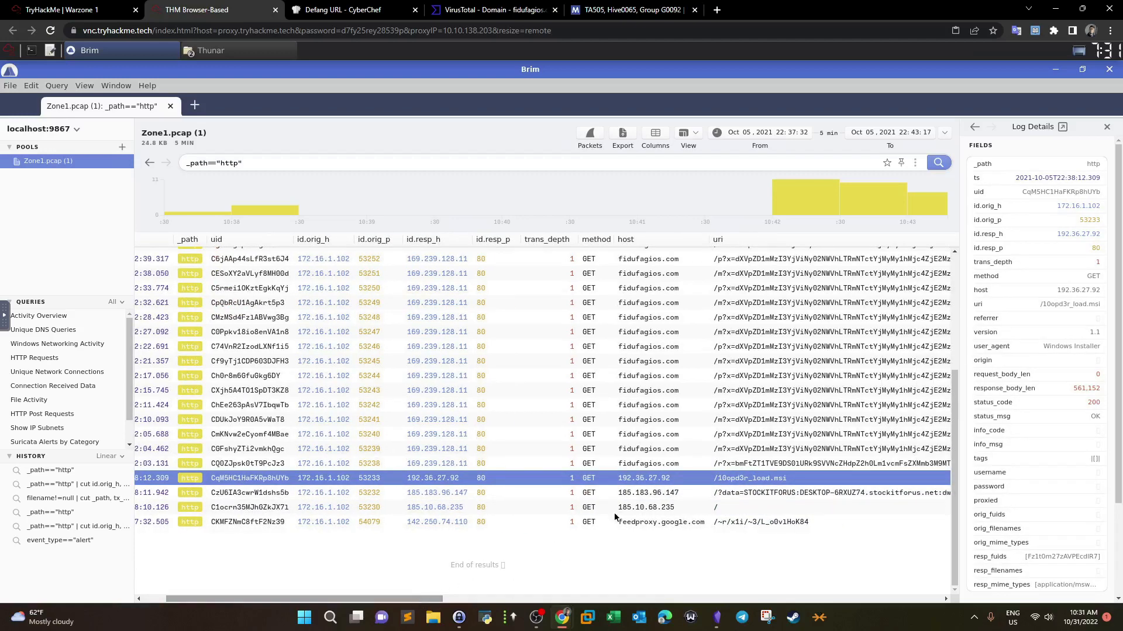
{"action": "left_click", "coordinate": [589, 131]}
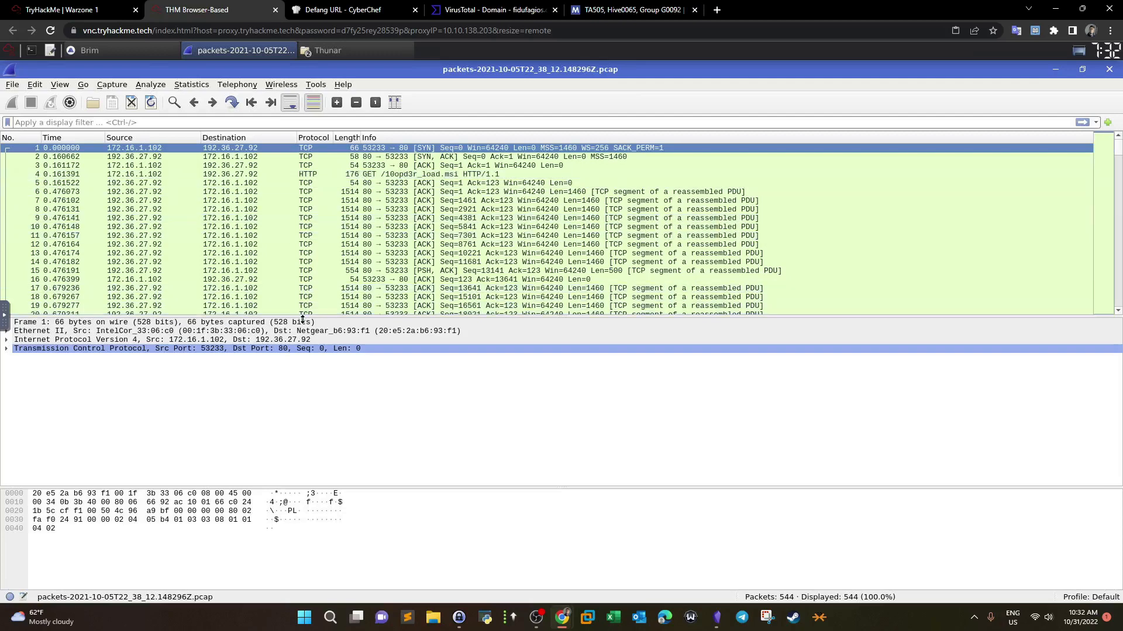
Step: Follow packet 1's TCP stream and select the GET 10opd3r_load.msi request and 200 OK response
{"action": "left_click_drag", "start_coordinate": [302, 320], "coordinate": [293, 381]}
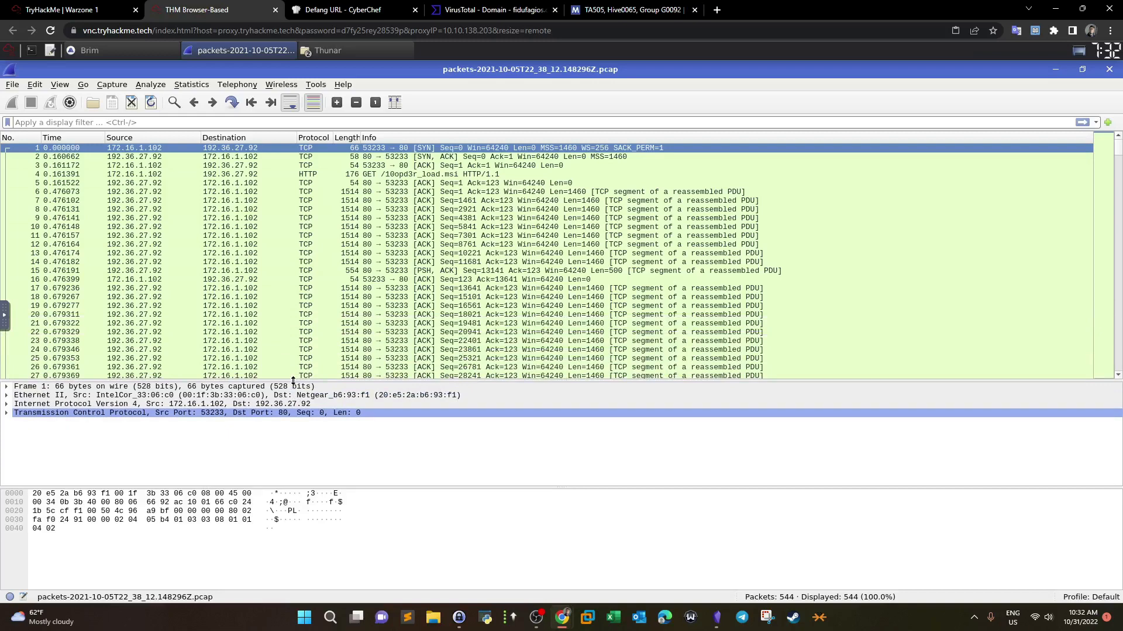
{"action": "right_click", "coordinate": [363, 149]}
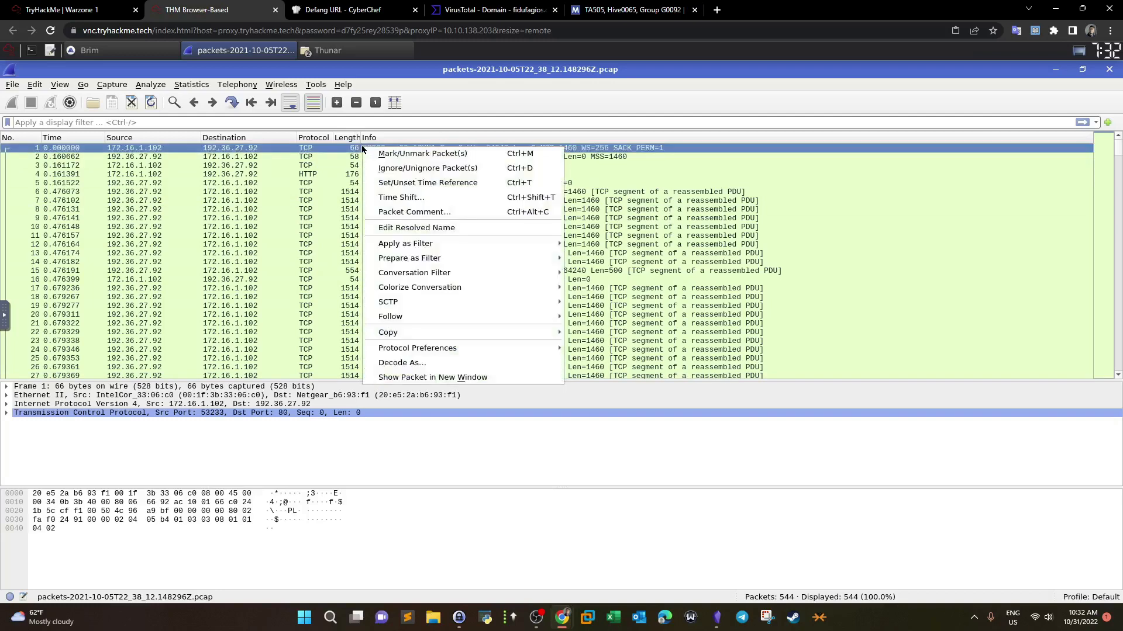
{"action": "mouse_move", "coordinate": [398, 317]}
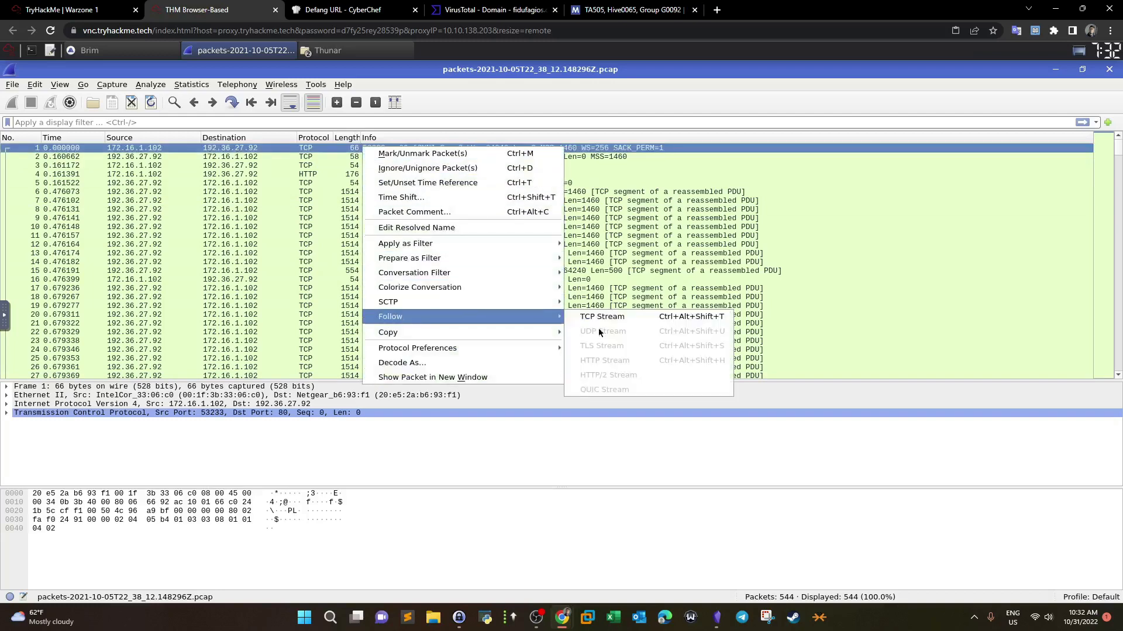
{"action": "left_click", "coordinate": [631, 319]}
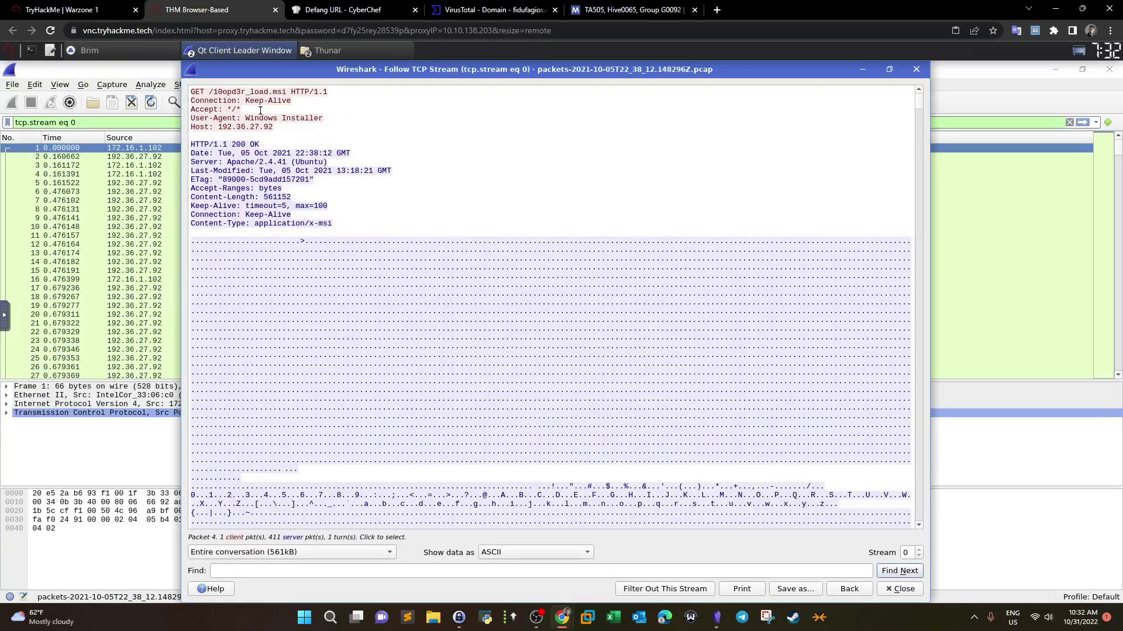
{"action": "left_click", "coordinate": [198, 92]}
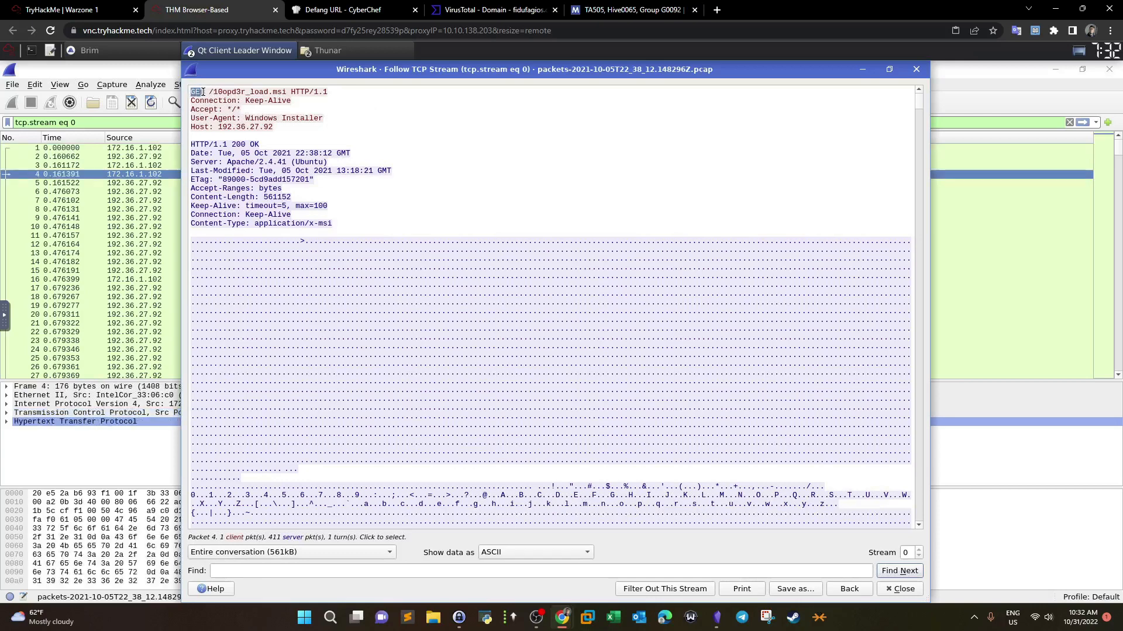
{"action": "left_click_drag", "start_coordinate": [213, 92], "coordinate": [286, 91]}
{"action": "left_click_drag", "start_coordinate": [201, 143], "coordinate": [173, 143]}
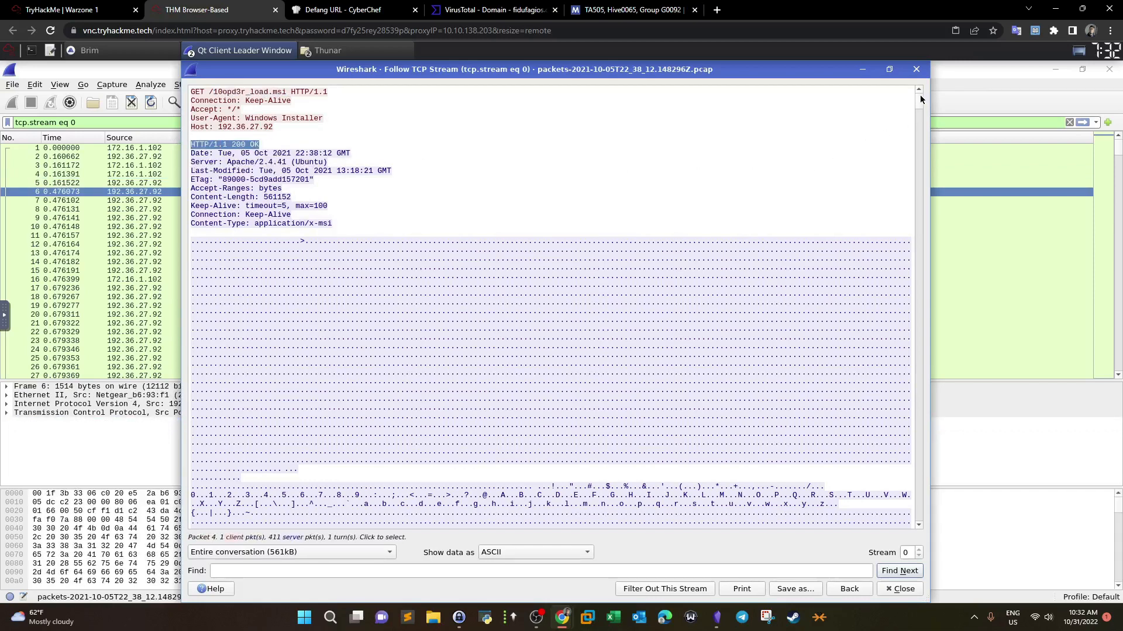
Step: Scroll to the stream's end and select the C:/ProgramData/Local/Google install paths, including exemple.rb
{"action": "scroll", "coordinate": [916, 103], "scroll_direction": "down", "scroll_amount": 5}
{"action": "scroll", "coordinate": [905, 389], "scroll_direction": "down", "scroll_amount": 10}
{"action": "scroll", "coordinate": [905, 522], "scroll_direction": "down", "scroll_amount": 5}
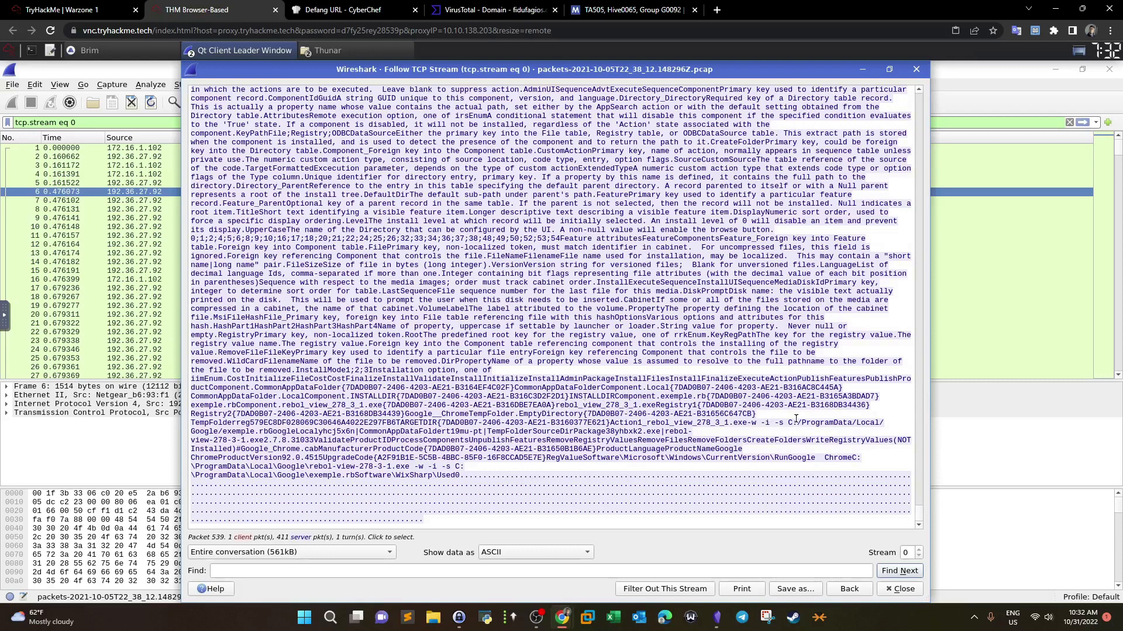
{"action": "left_click_drag", "start_coordinate": [789, 421], "coordinate": [266, 433]}
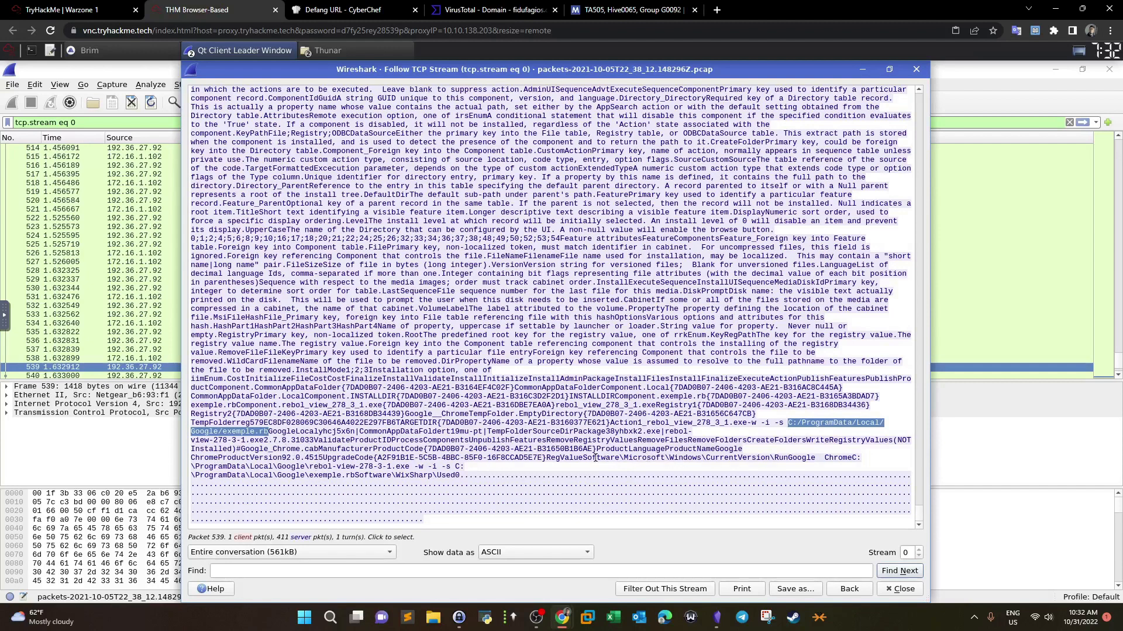
{"action": "left_click", "coordinate": [825, 457]}
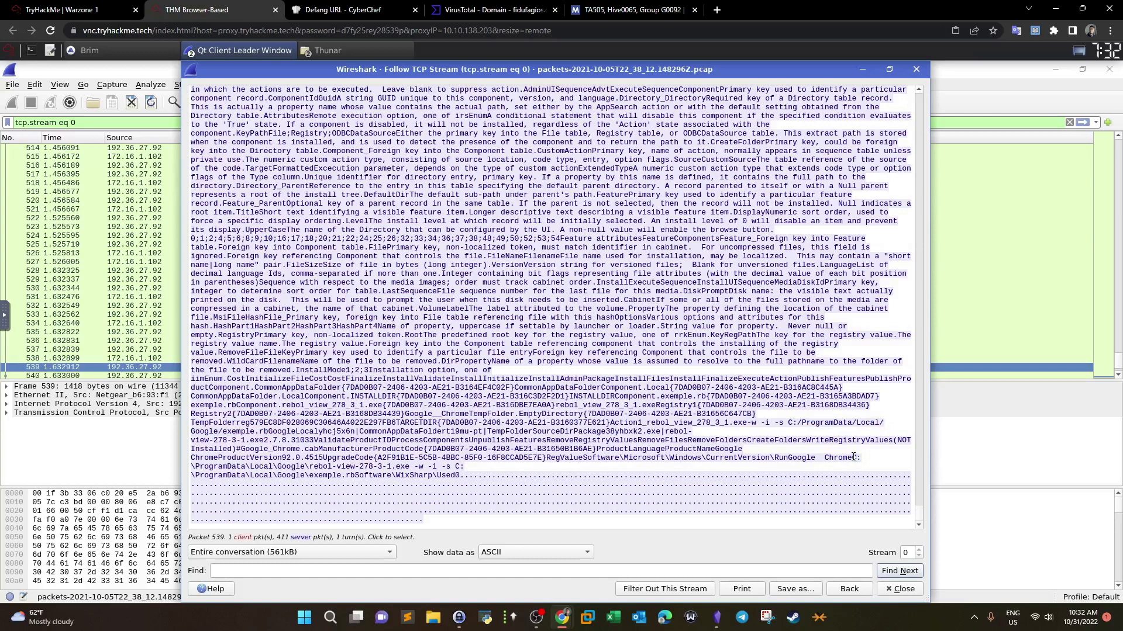
{"action": "left_click_drag", "start_coordinate": [852, 456], "coordinate": [381, 467]}
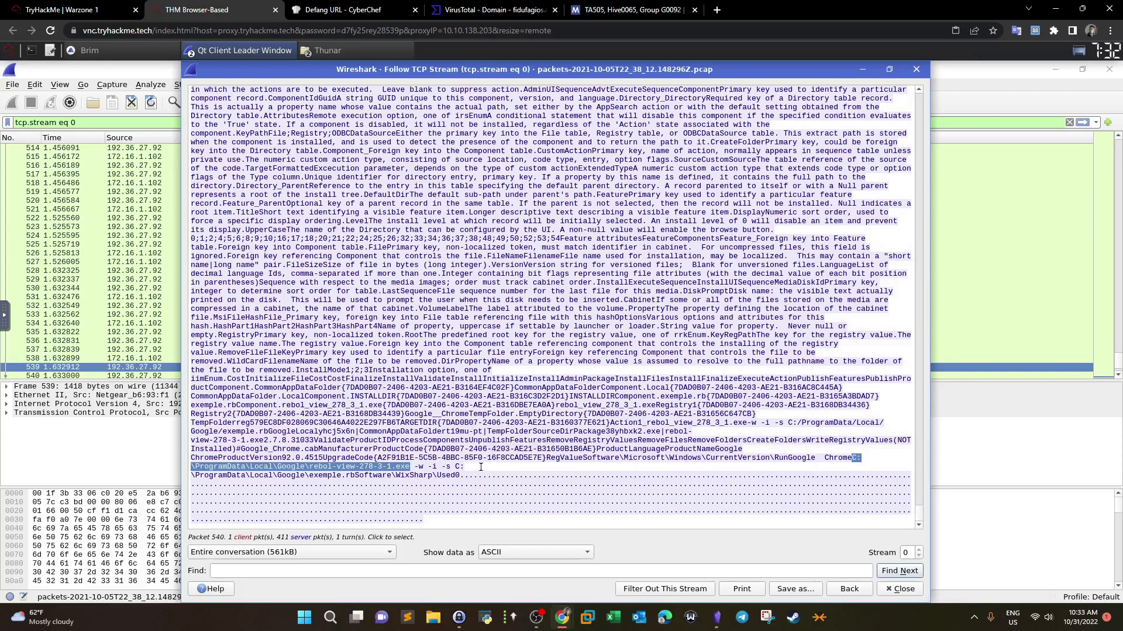
{"action": "left_click", "coordinate": [456, 467]}
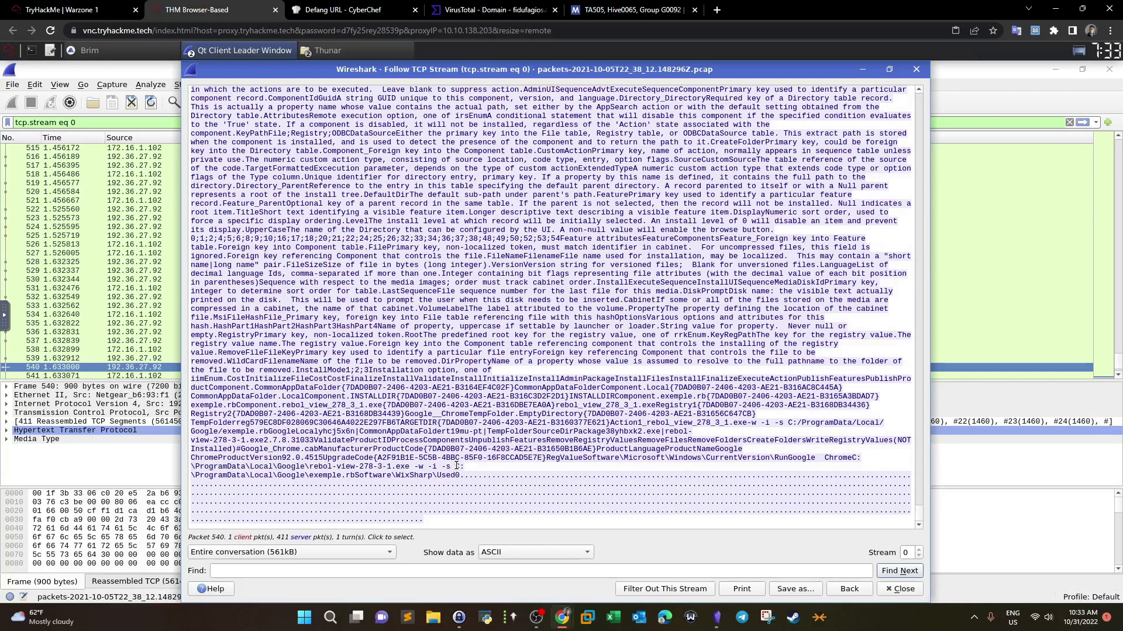
{"action": "left_click_drag", "start_coordinate": [458, 466], "coordinate": [360, 477]}
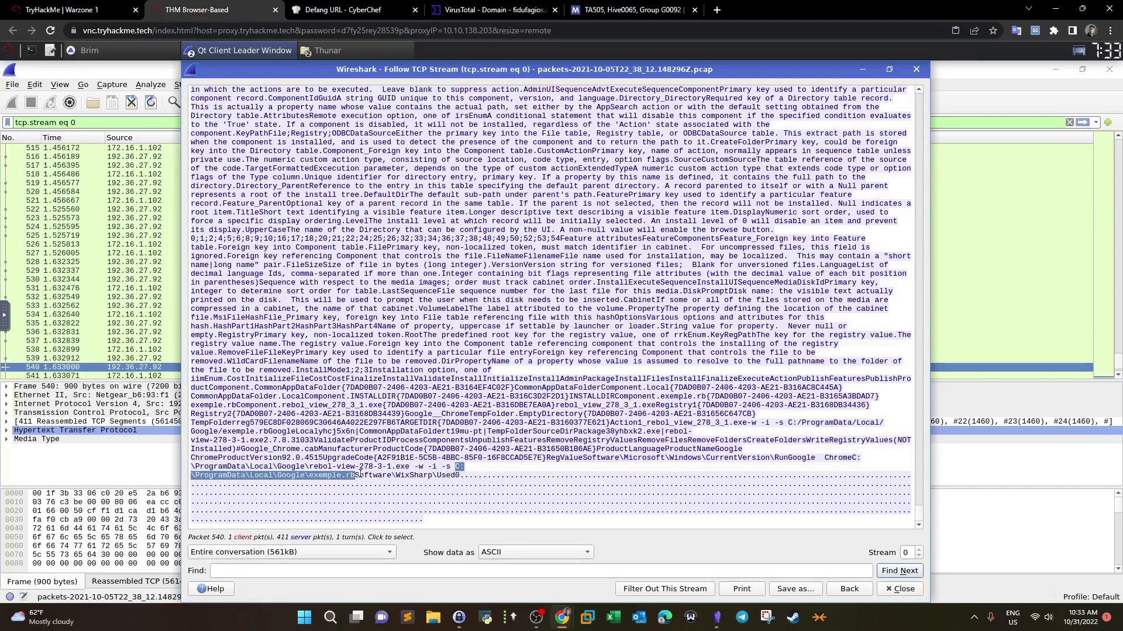
Step: Close the stream and Wireshark, then reload the connection's packets from Brim
{"action": "left_click", "coordinate": [900, 589]}
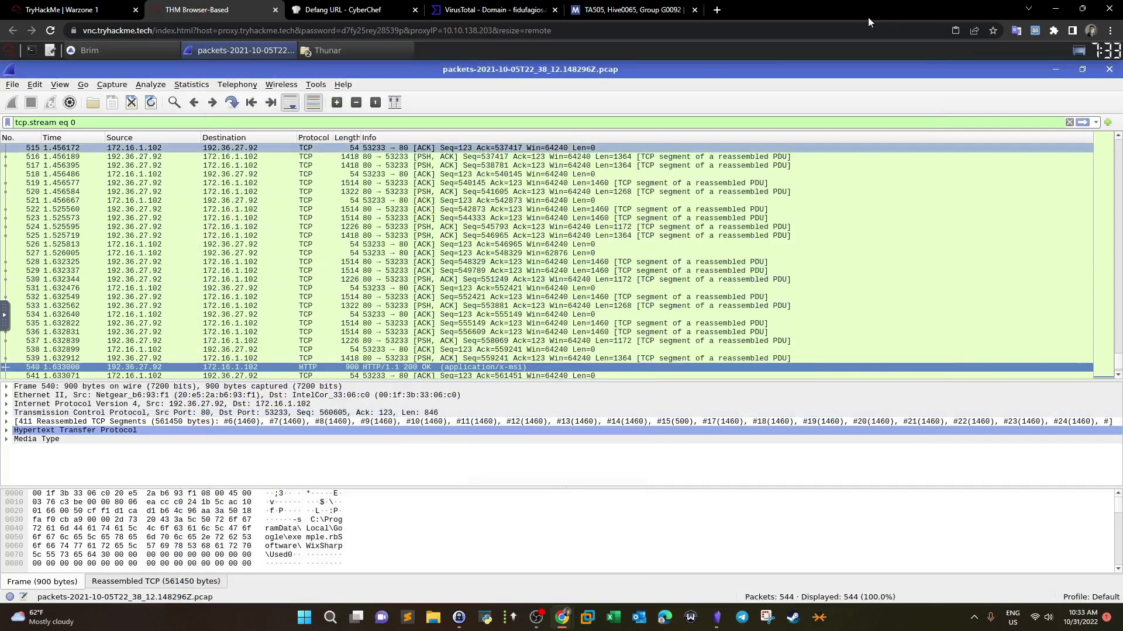
{"action": "left_click", "coordinate": [1109, 70]}
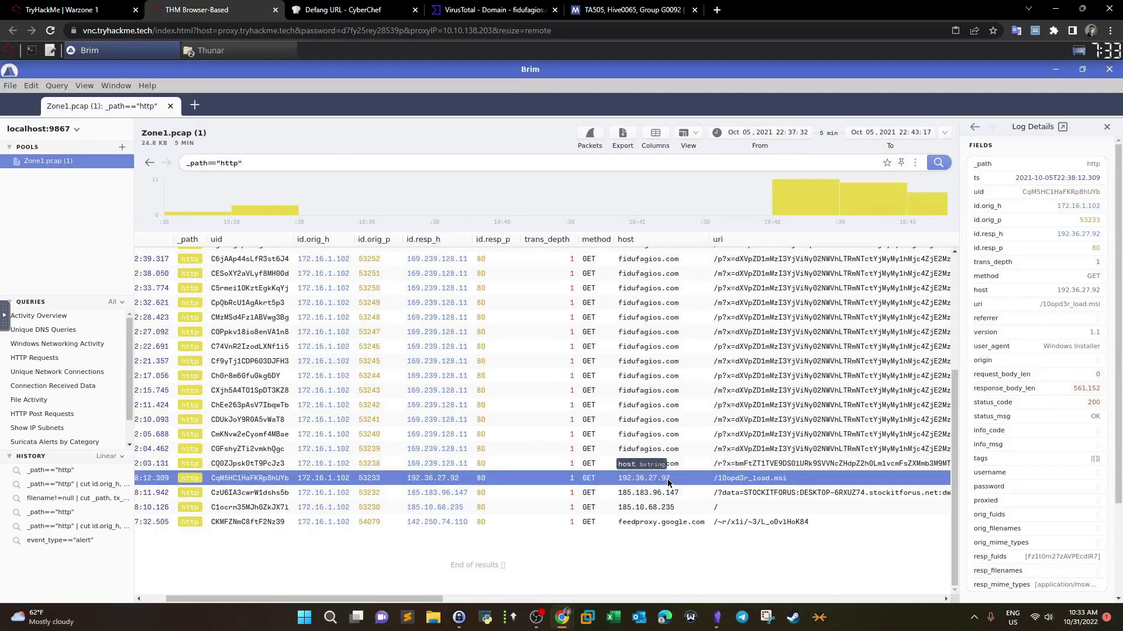
{"action": "left_click", "coordinate": [590, 138]}
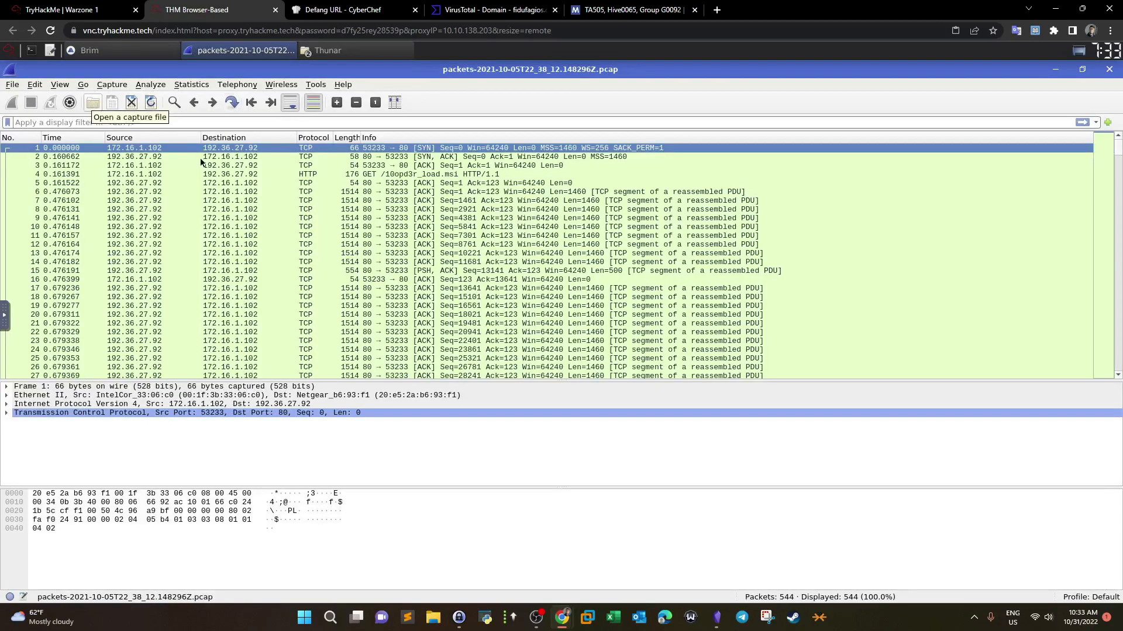
Step: Refollow the 192.36.27.92 TCP stream to the rebol-view-278-3-1.exe and exemple.rb paths, then open the questions
{"action": "right_click", "coordinate": [330, 153]}
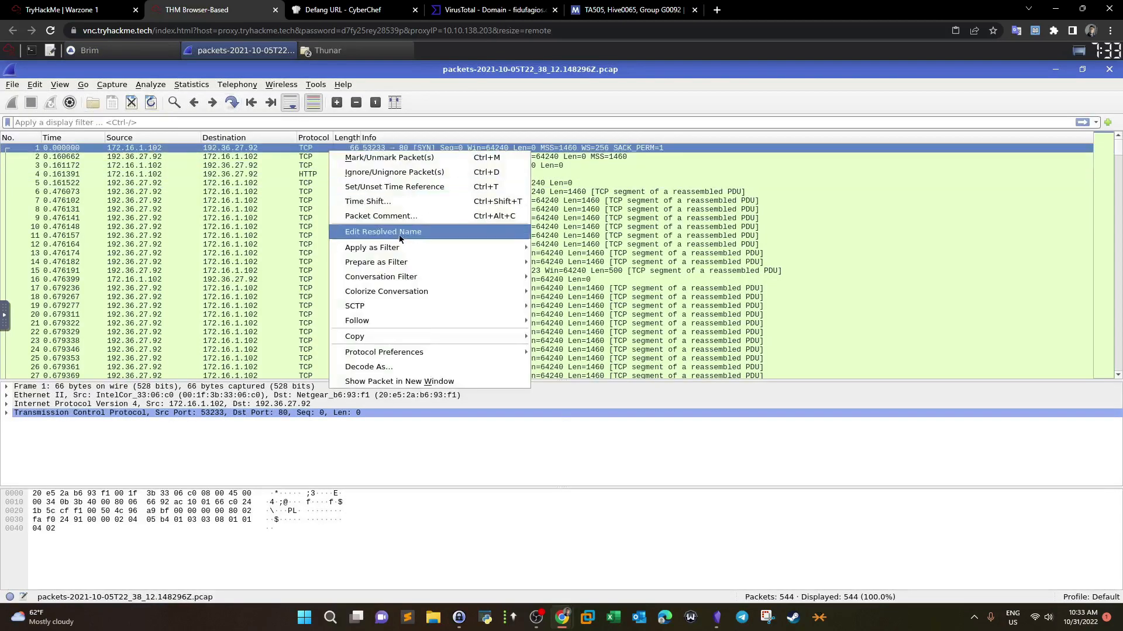
{"action": "mouse_move", "coordinate": [389, 324]}
{"action": "left_click", "coordinate": [570, 324]}
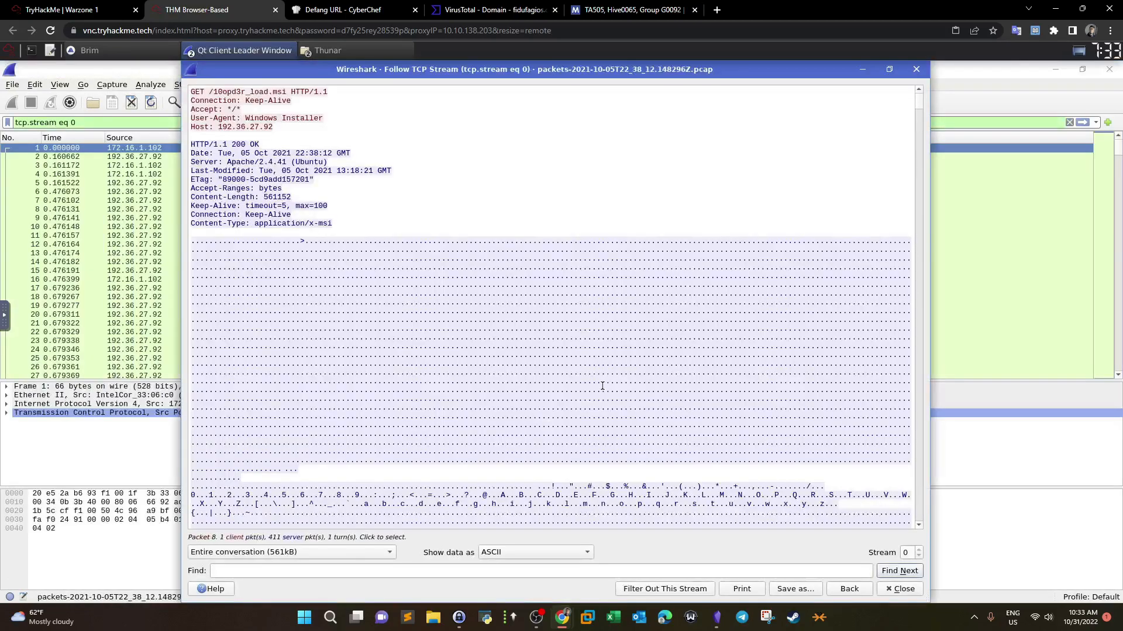
{"action": "left_click_drag", "start_coordinate": [919, 102], "coordinate": [917, 616]}
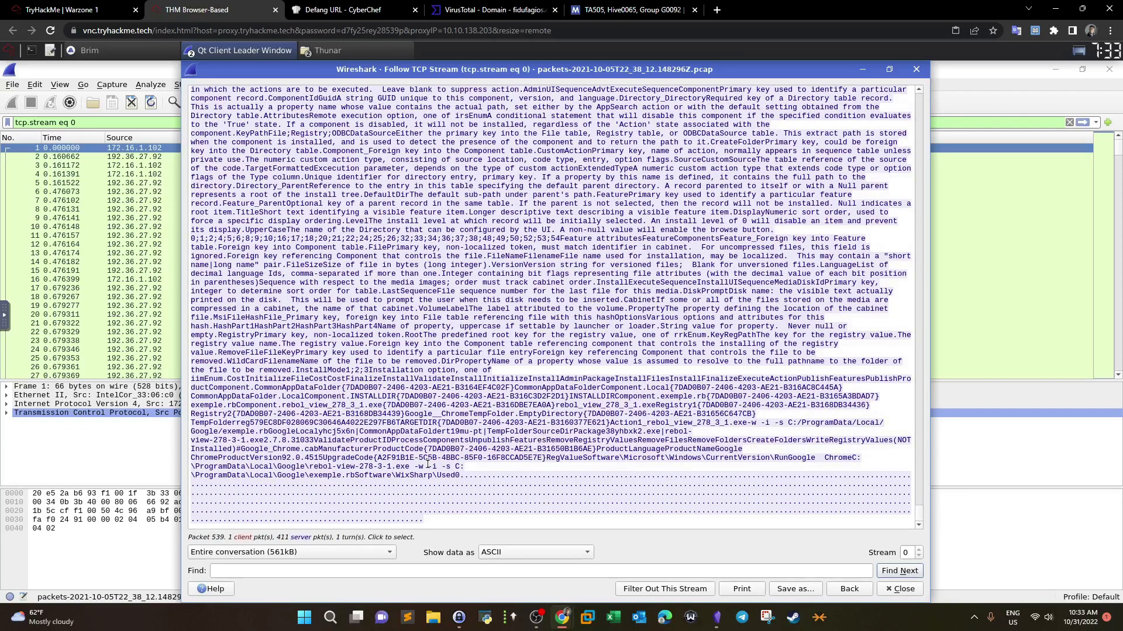
{"action": "left_click", "coordinate": [70, 9]}
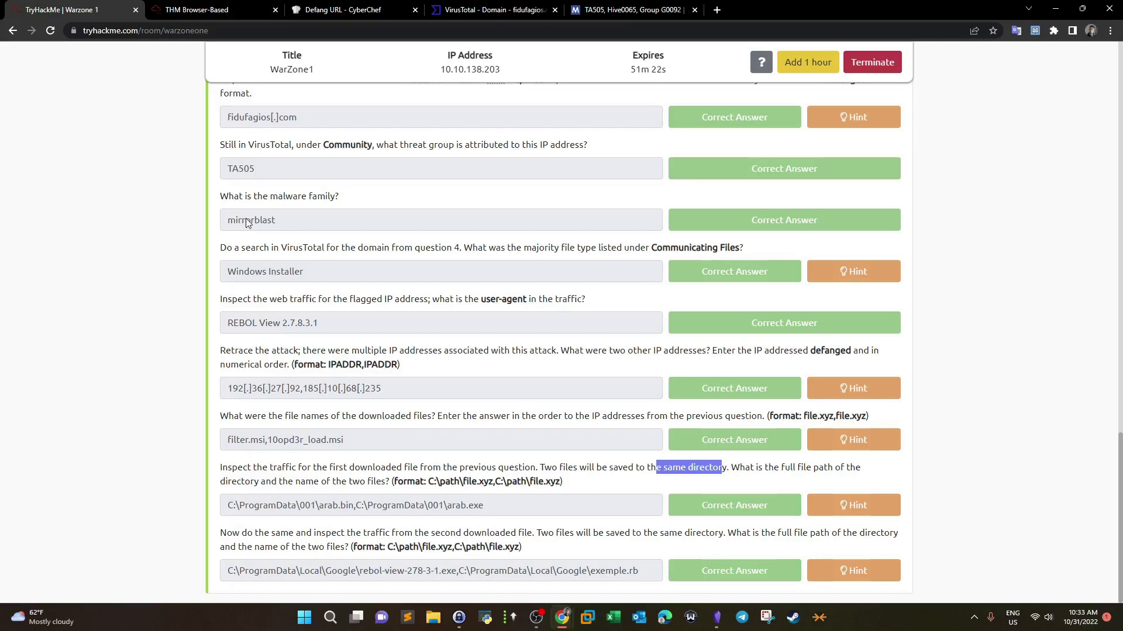
Step: Select the accepted Google install-path answer, then go back to the Wireshark stream
{"action": "left_click_drag", "start_coordinate": [638, 571], "coordinate": [226, 574]}
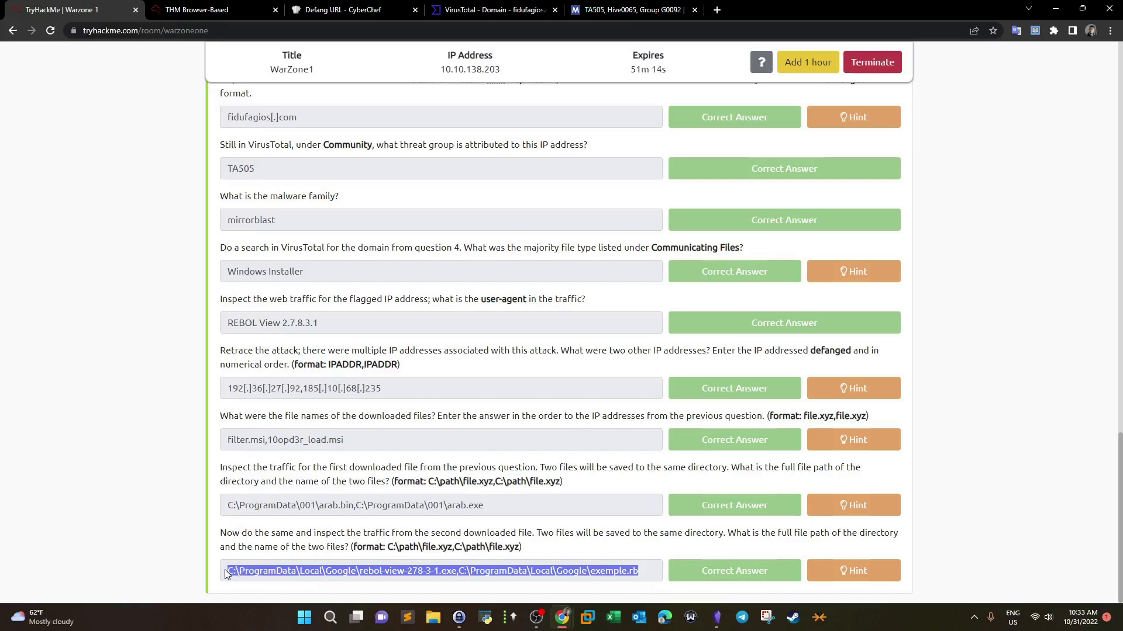
{"action": "left_click", "coordinate": [238, 4]}
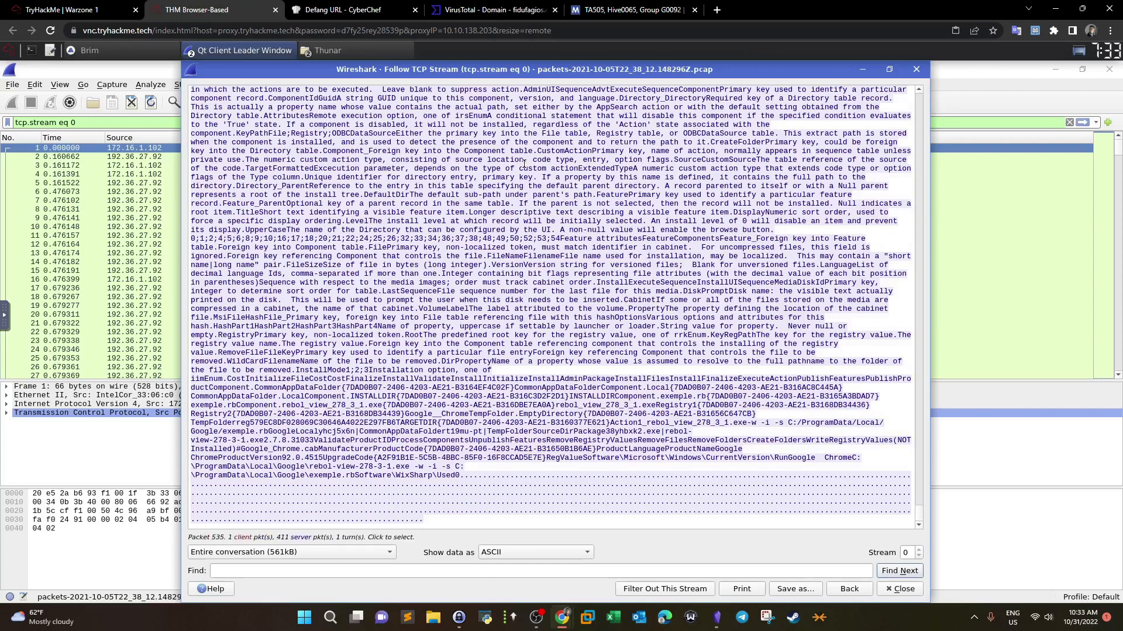
Step: Close Wireshark, maximize Brim, and select the filter.msi file record from File Activity
{"action": "left_click", "coordinate": [899, 589]}
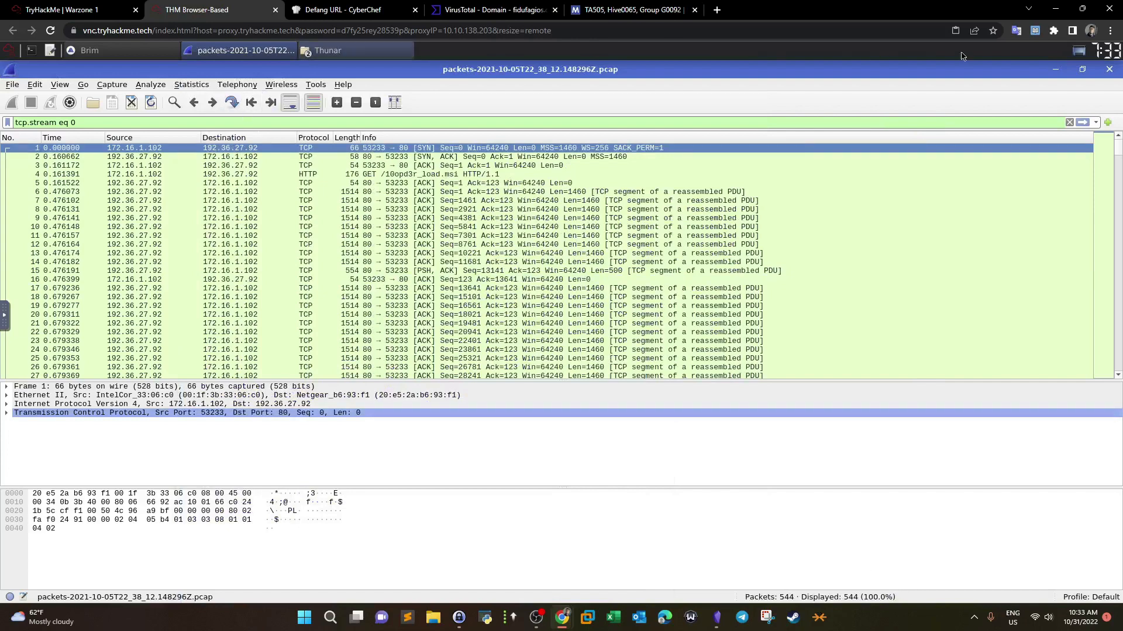
{"action": "left_click", "coordinate": [1109, 69]}
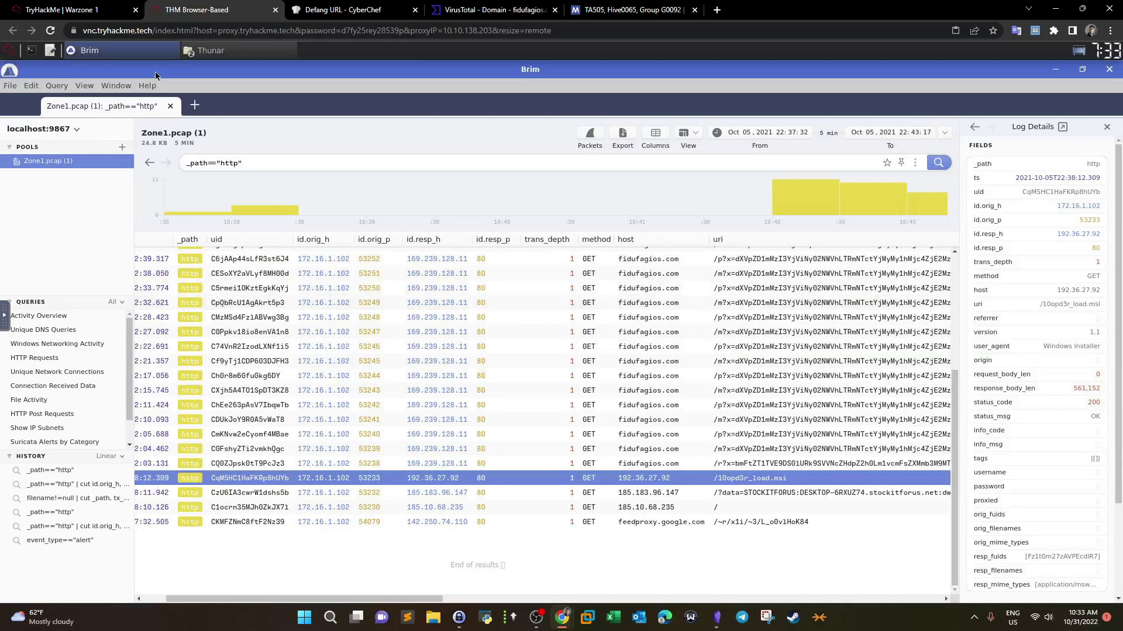
{"action": "left_click_drag", "start_coordinate": [156, 75], "coordinate": [476, 201]}
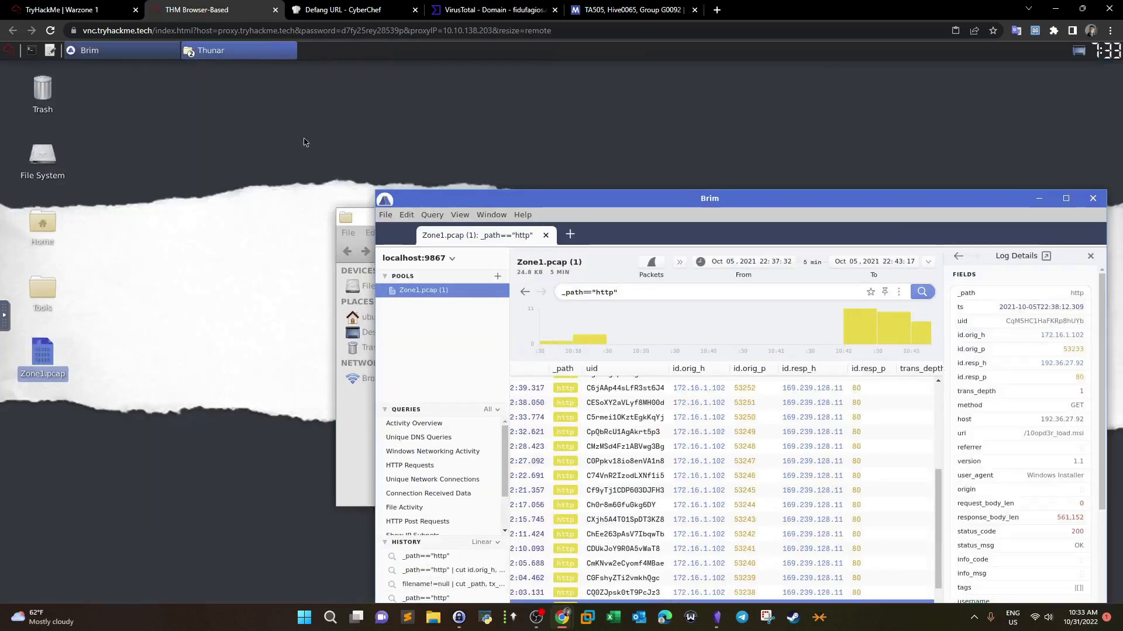
{"action": "left_click", "coordinate": [359, 221]}
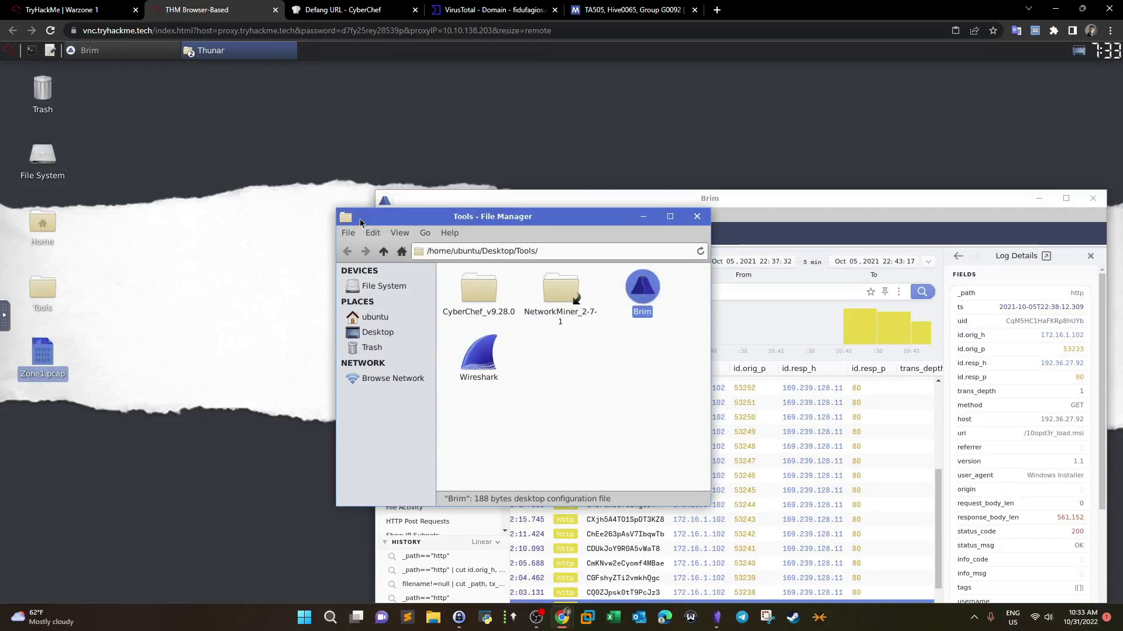
{"action": "left_click_drag", "start_coordinate": [561, 223], "coordinate": [298, 91]}
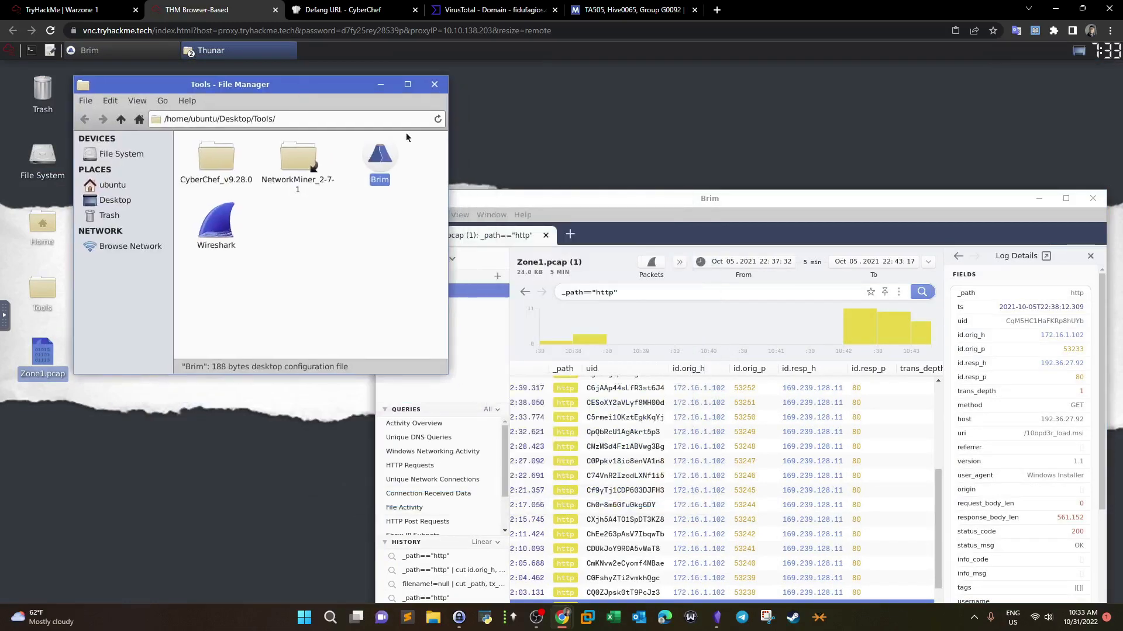
{"action": "left_click_drag", "start_coordinate": [695, 199], "coordinate": [420, 104]}
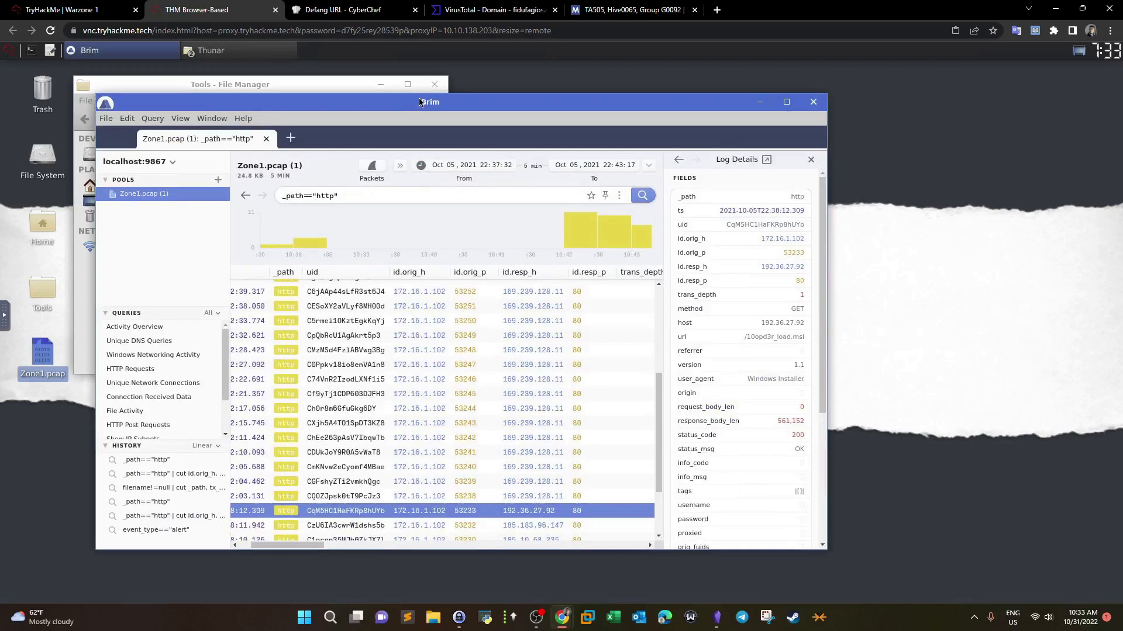
{"action": "double_click", "coordinate": [421, 104]}
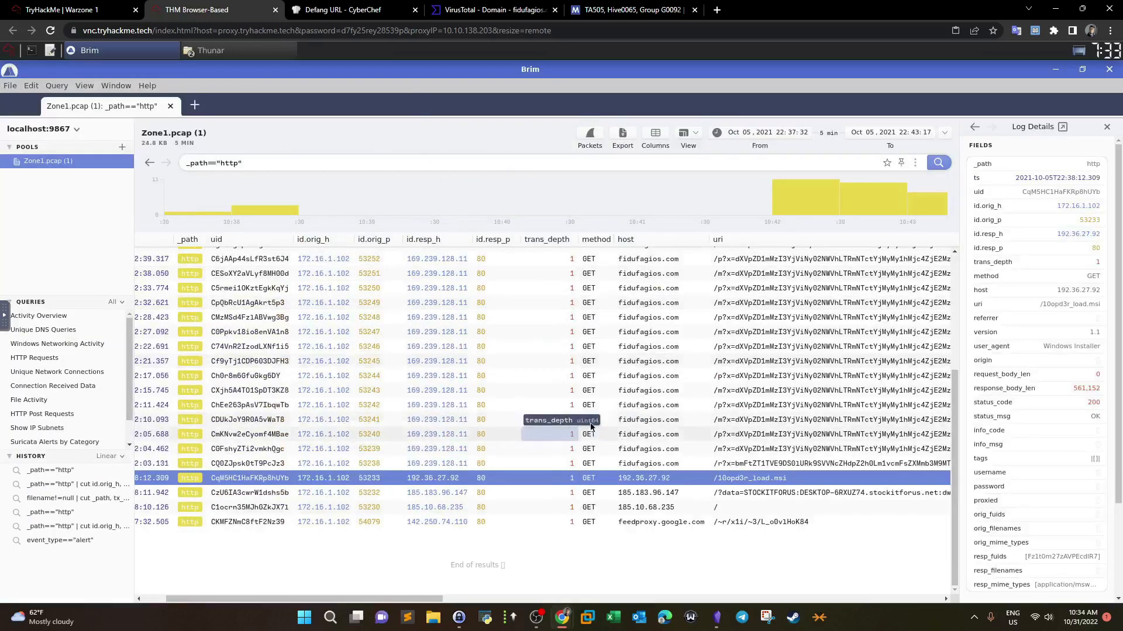
{"action": "left_click", "coordinate": [35, 401]}
{"action": "left_click", "coordinate": [486, 209]}
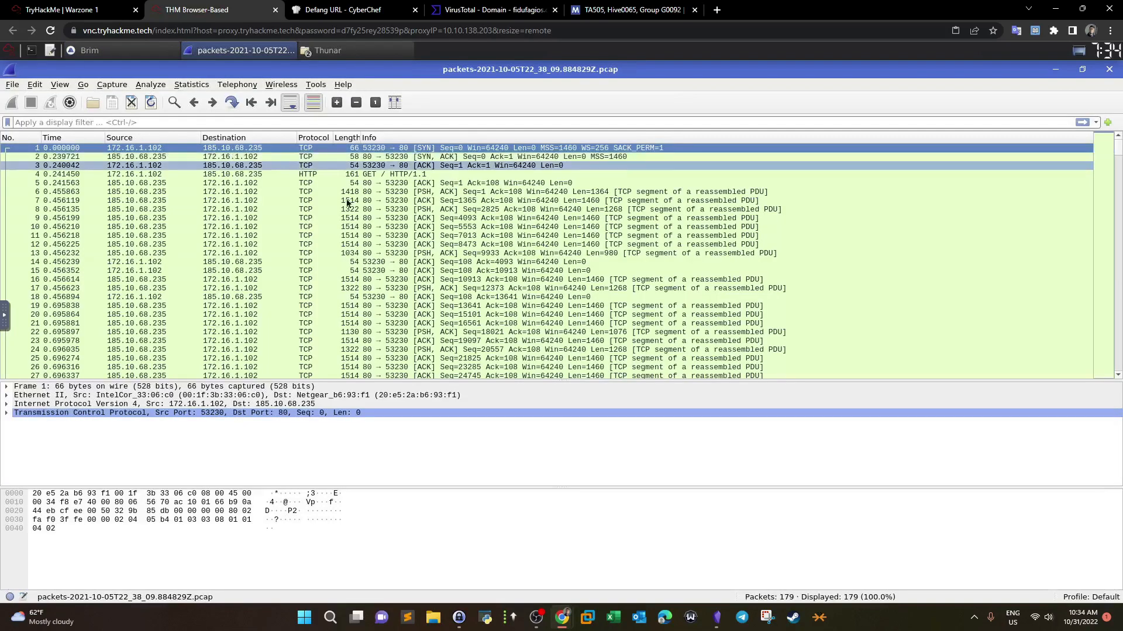
Step: Follow packet 1's TCP stream and select the C:\ProgramData\001 arab.bin and arab.exe paths
{"action": "right_click", "coordinate": [237, 151]}
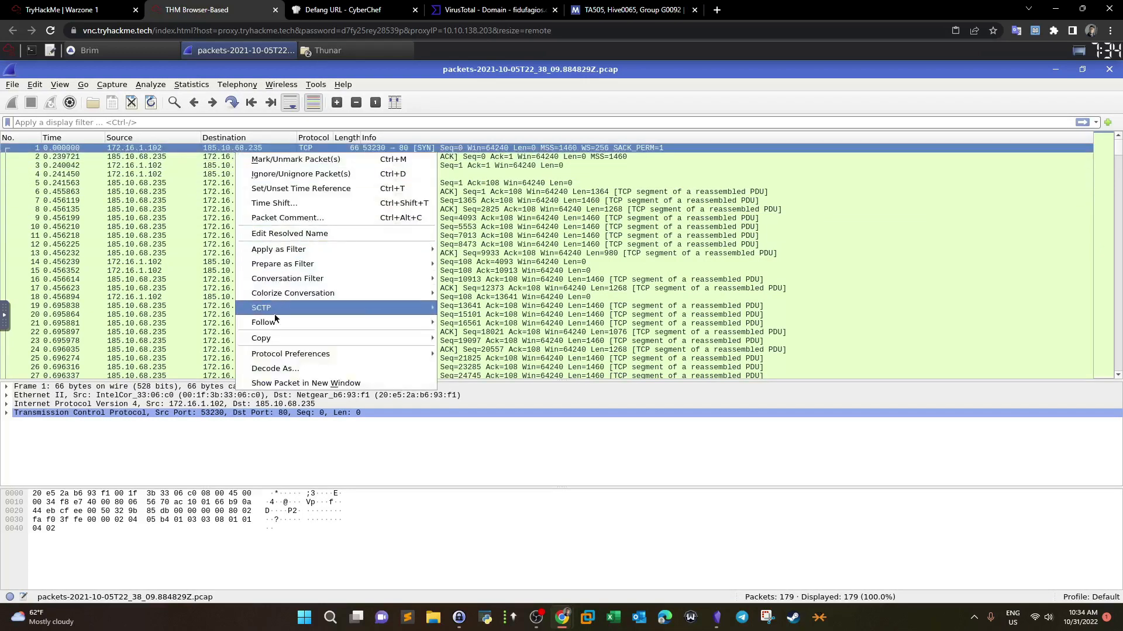
{"action": "mouse_move", "coordinate": [276, 321]}
{"action": "left_click", "coordinate": [447, 322]}
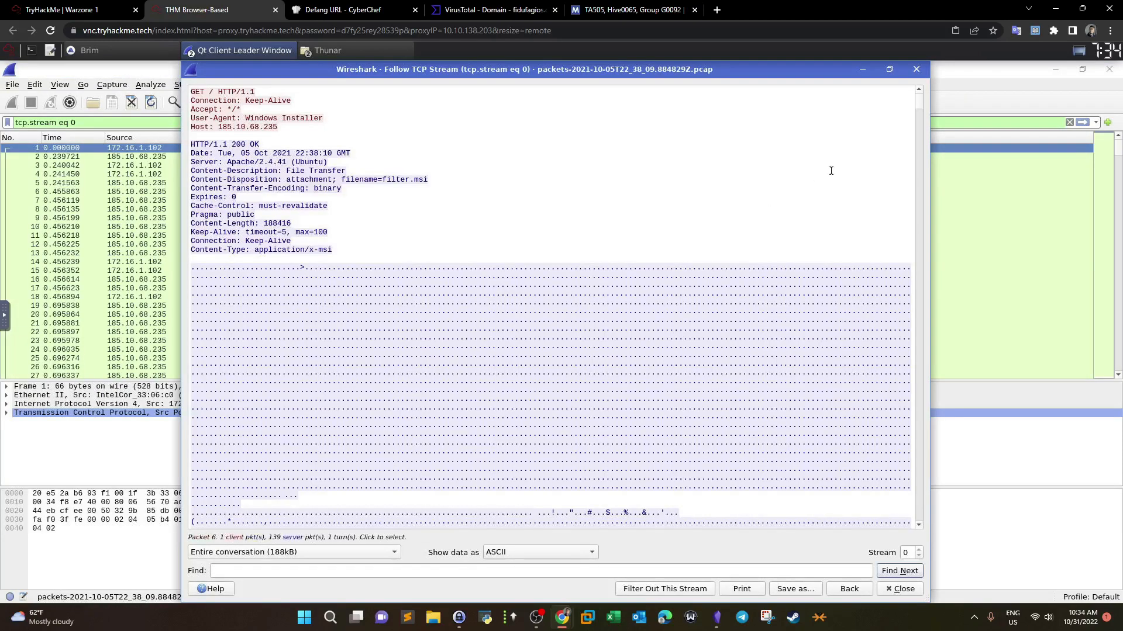
{"action": "left_click_drag", "start_coordinate": [917, 154], "coordinate": [908, 533]}
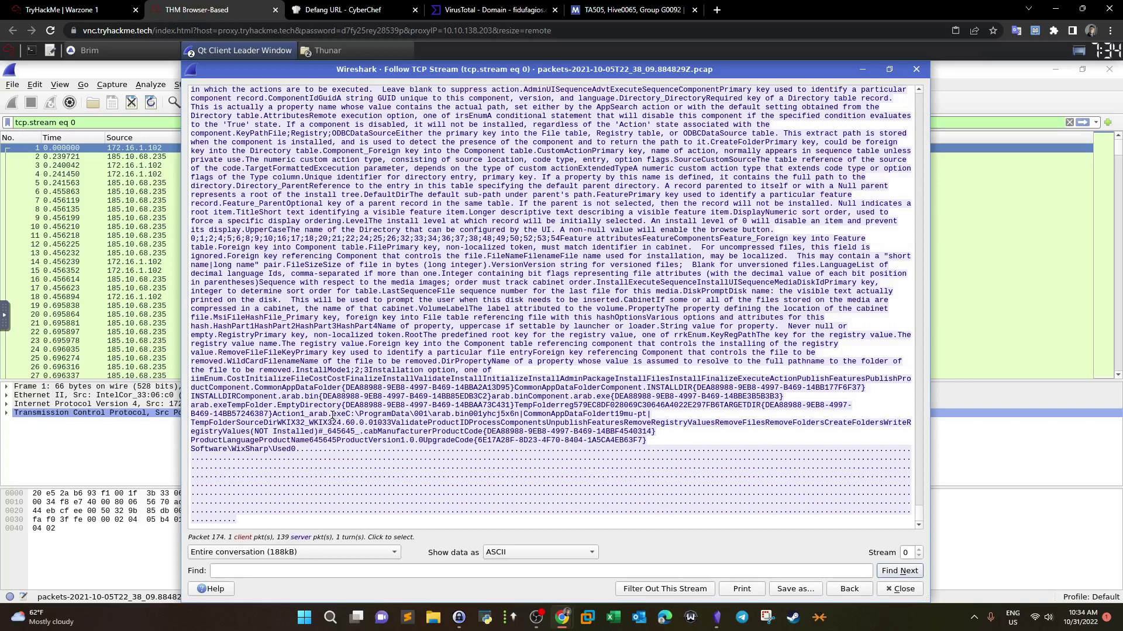
{"action": "left_click_drag", "start_coordinate": [346, 413], "coordinate": [469, 413]}
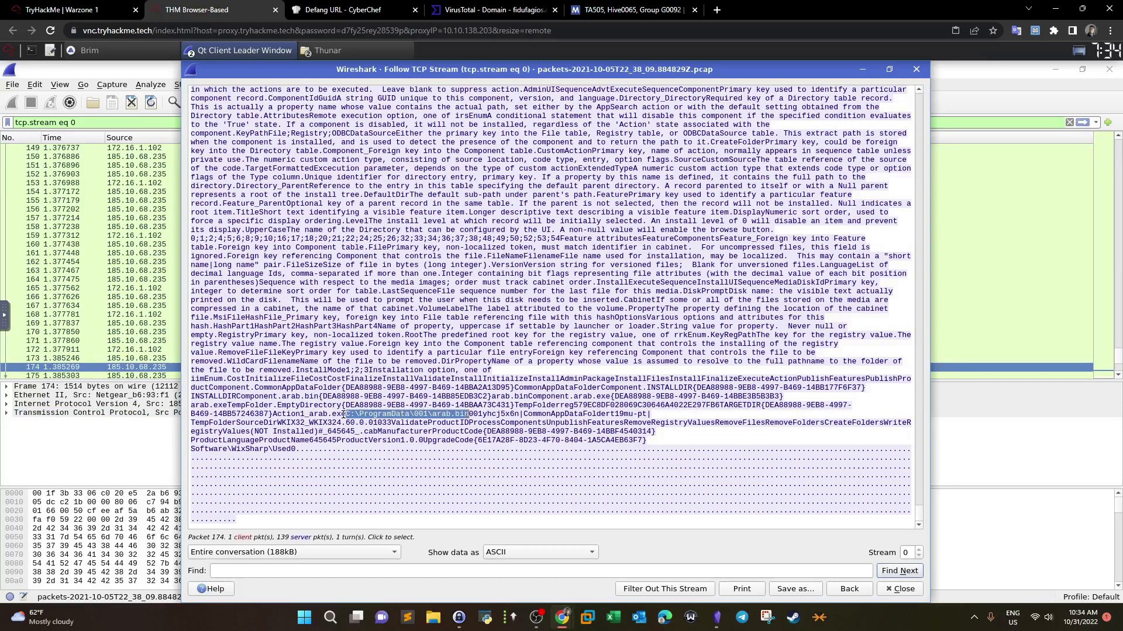
{"action": "left_click_drag", "start_coordinate": [312, 414], "coordinate": [343, 413]}
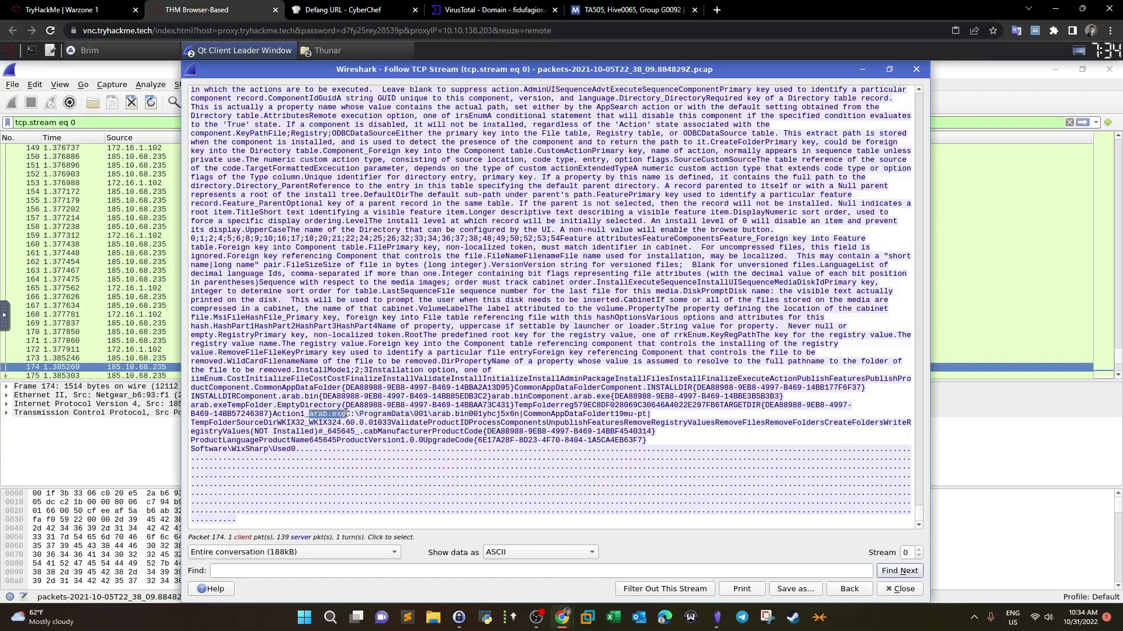
{"action": "left_click", "coordinate": [64, 10]}
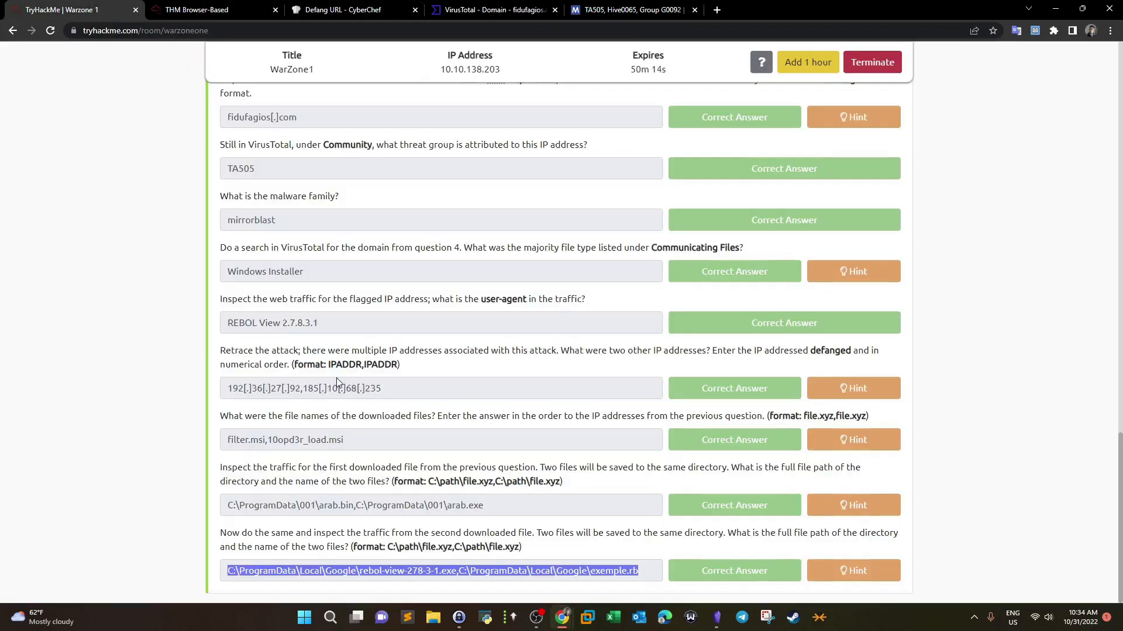
Step: Compare both file-path answers with the stream text, then close the Follow TCP Stream window
{"action": "left_click_drag", "start_coordinate": [492, 507], "coordinate": [253, 496]}
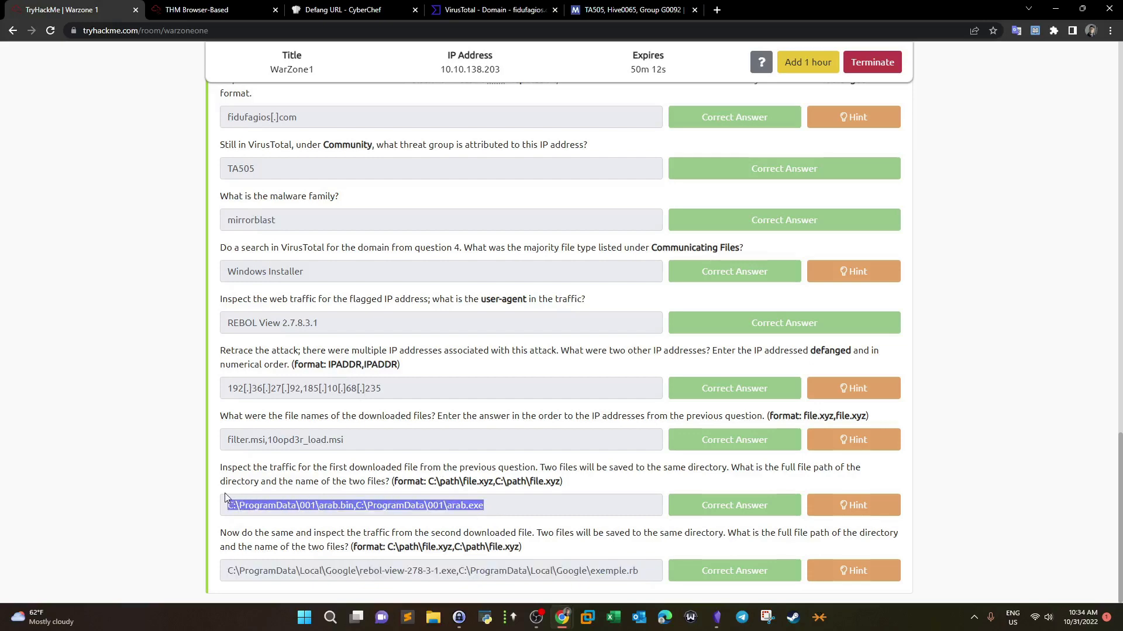
{"action": "left_click", "coordinate": [199, 10]}
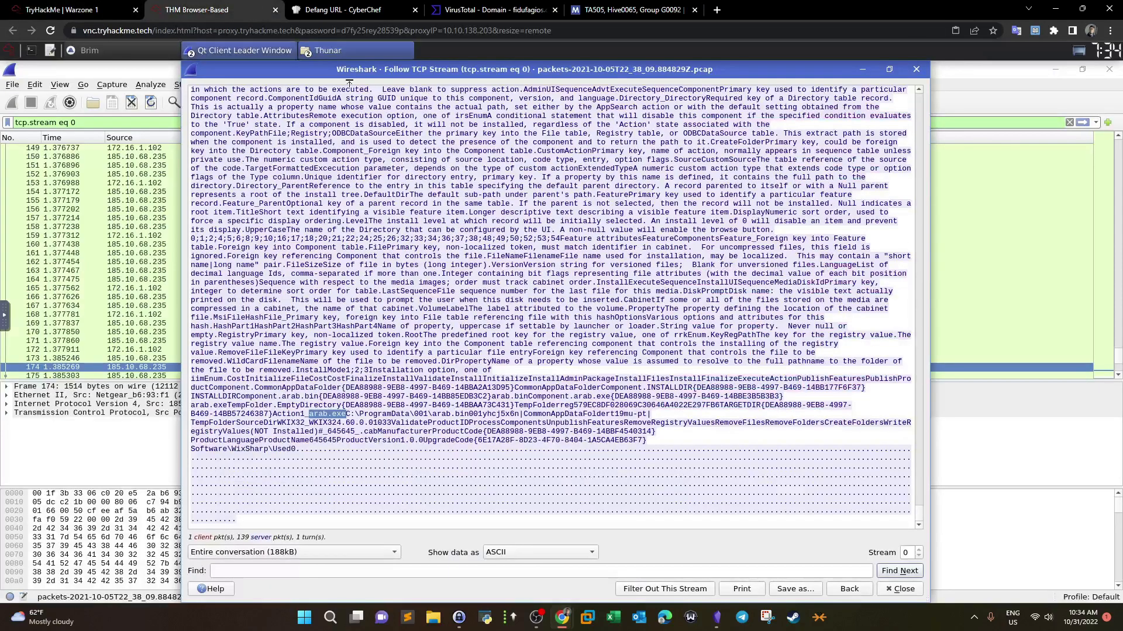
{"action": "left_click", "coordinate": [70, 9]}
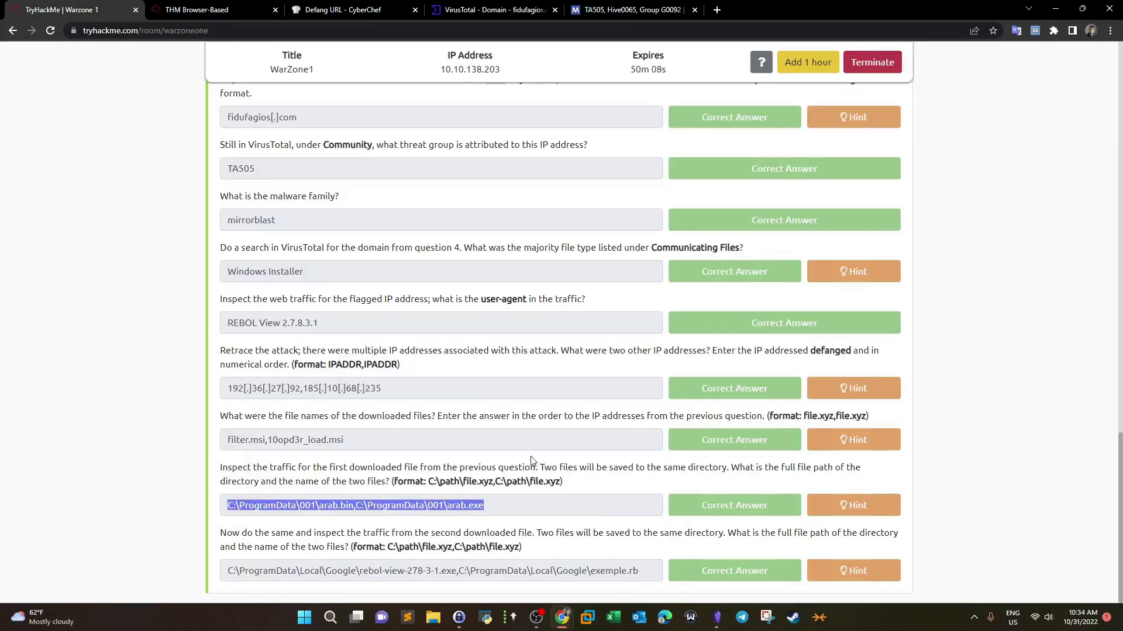
{"action": "left_click_drag", "start_coordinate": [639, 577], "coordinate": [224, 570]}
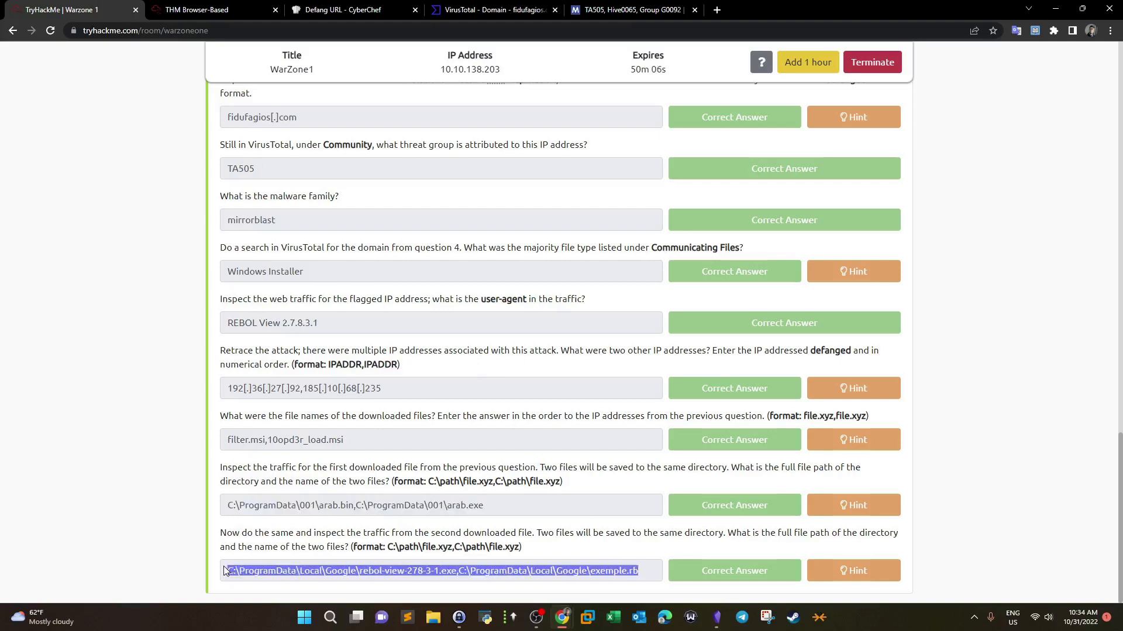
{"action": "left_click", "coordinate": [219, 8]}
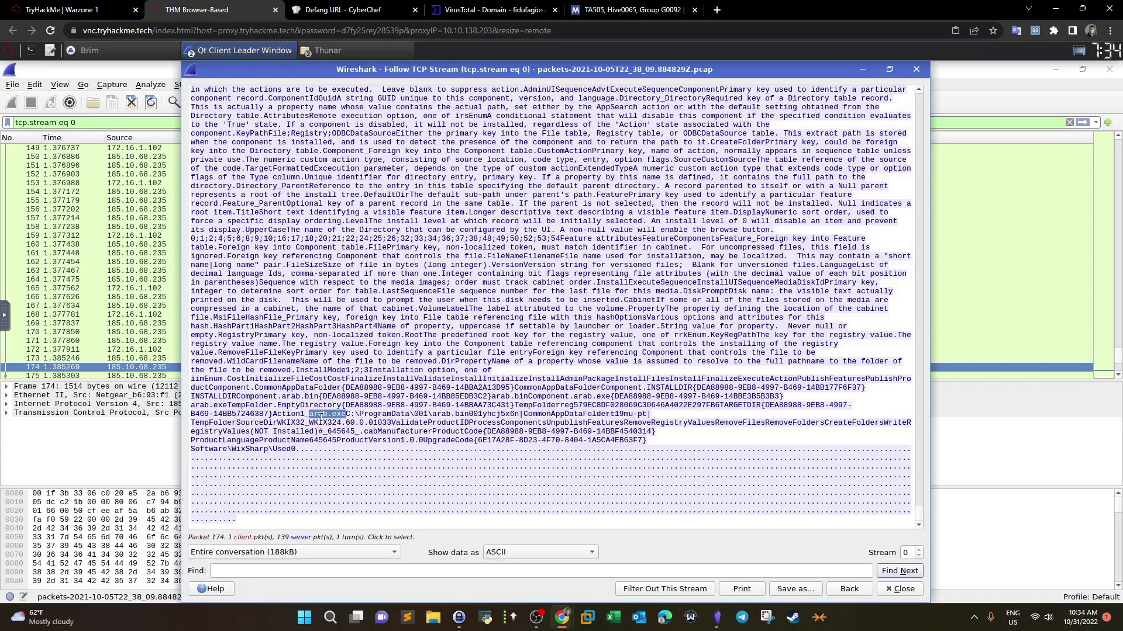
{"action": "left_click", "coordinate": [899, 589]}
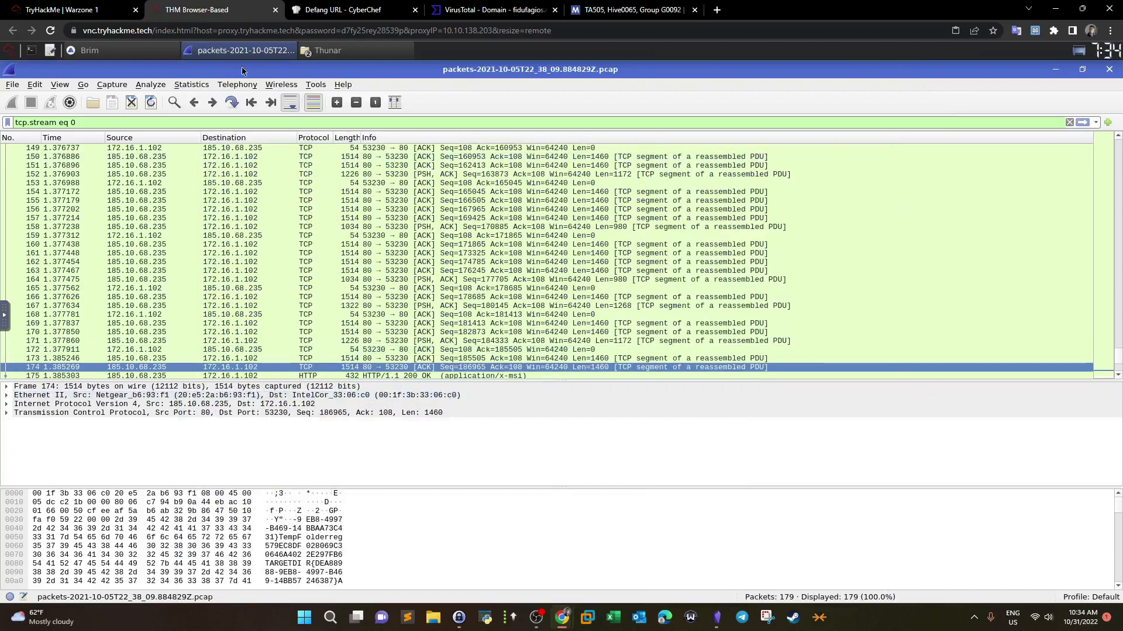
Step: Run Brim's saved HTTP Requests query
{"action": "left_click", "coordinate": [149, 51]}
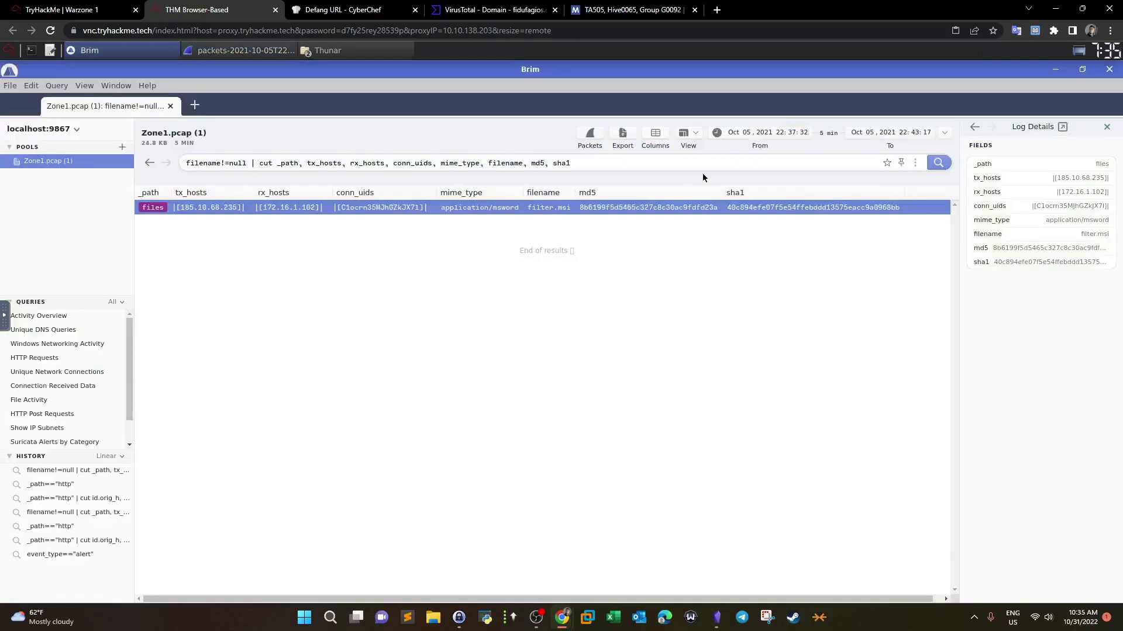
{"action": "left_click", "coordinate": [40, 358]}
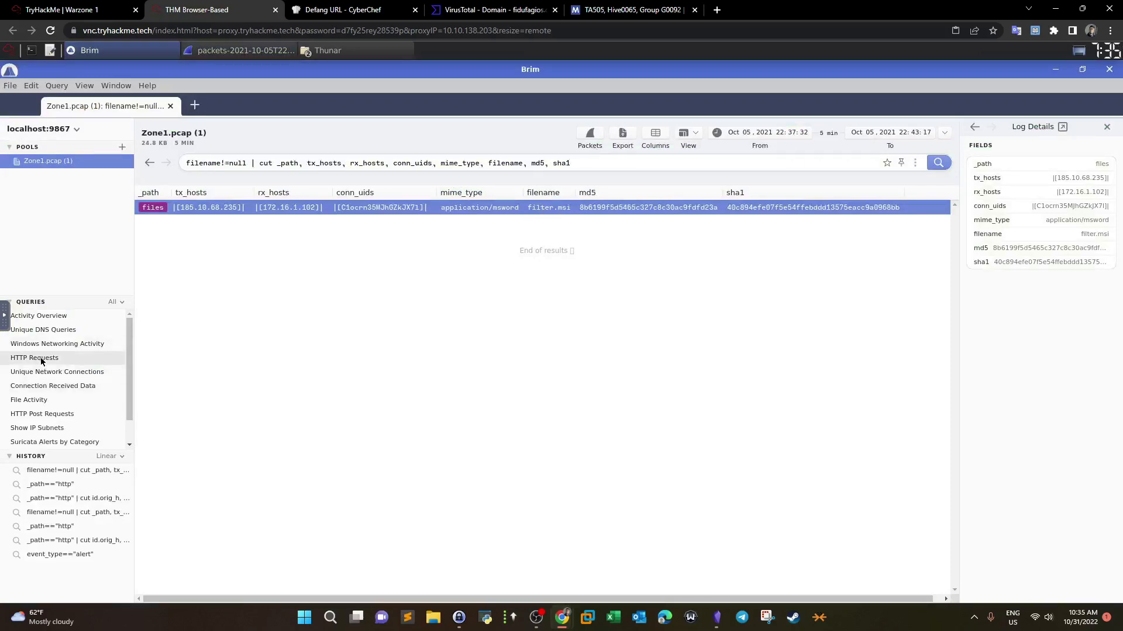
{"action": "left_click", "coordinate": [65, 9]}
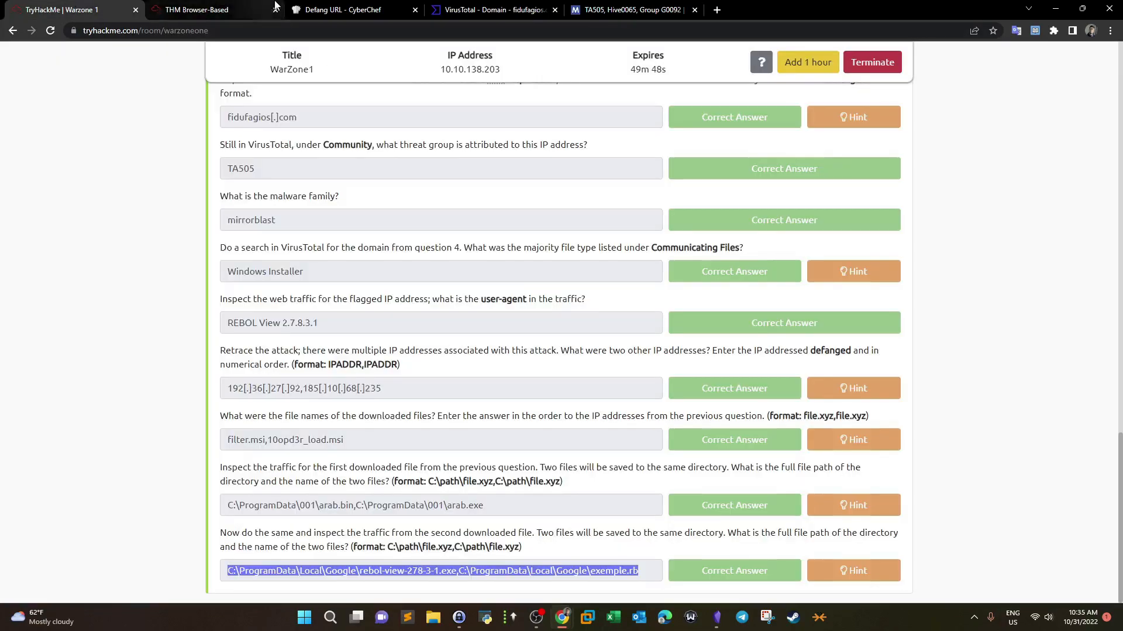
{"action": "left_click", "coordinate": [234, 9]}
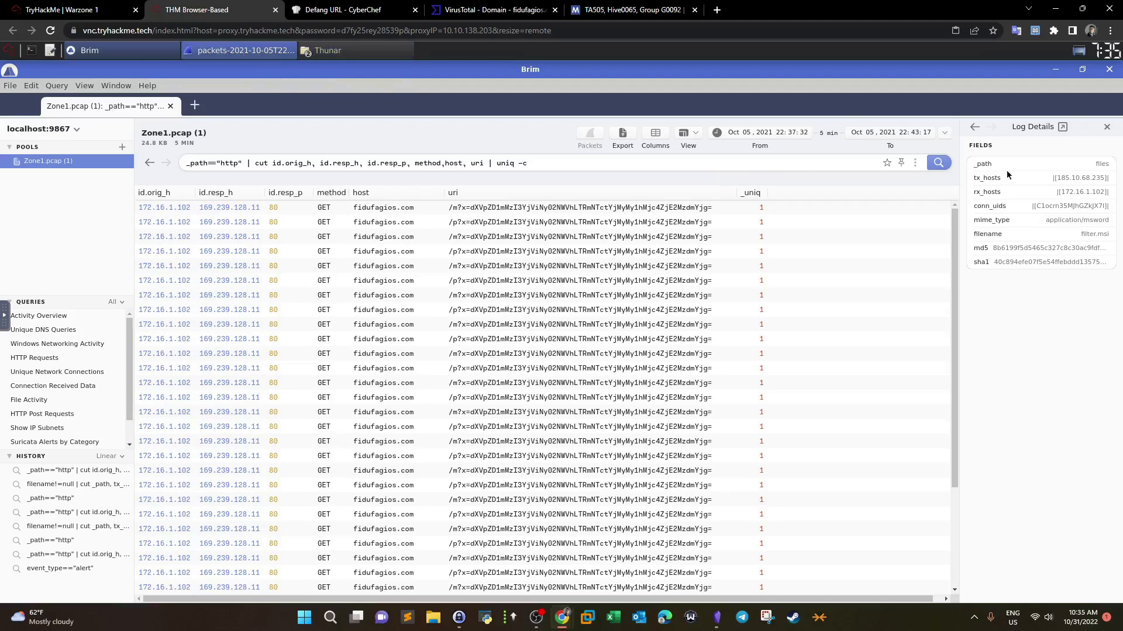
Step: Close the first Wireshark capture and rerun the query without '| cut … | uniq -c' to show full HTTP records
{"action": "left_click", "coordinate": [241, 50]}
{"action": "left_click", "coordinate": [1109, 70]}
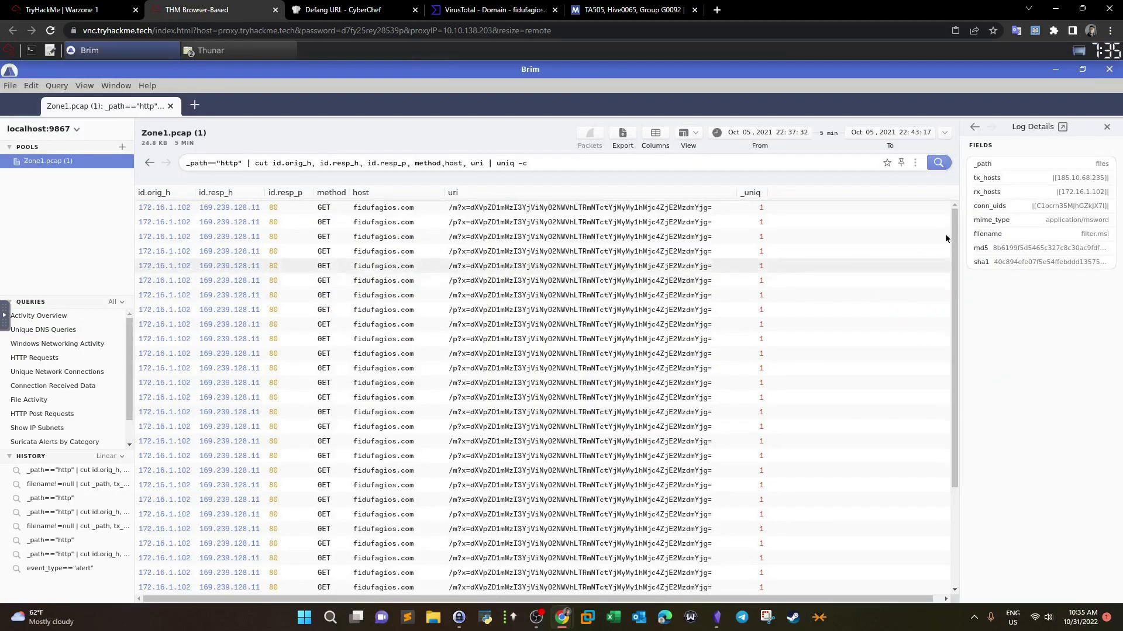
{"action": "left_click_drag", "start_coordinate": [247, 165], "coordinate": [186, 164]}
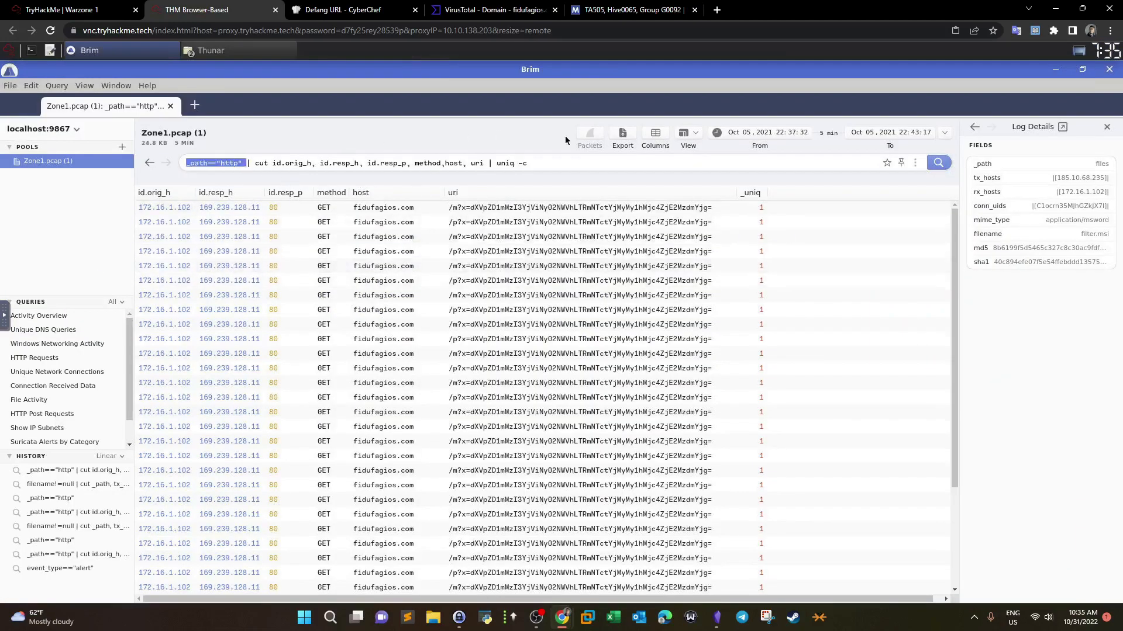
{"action": "left_click", "coordinate": [579, 167], "text": "shift"}
{"action": "key", "text": "BackSpace"}
{"action": "key", "text": "Return"}
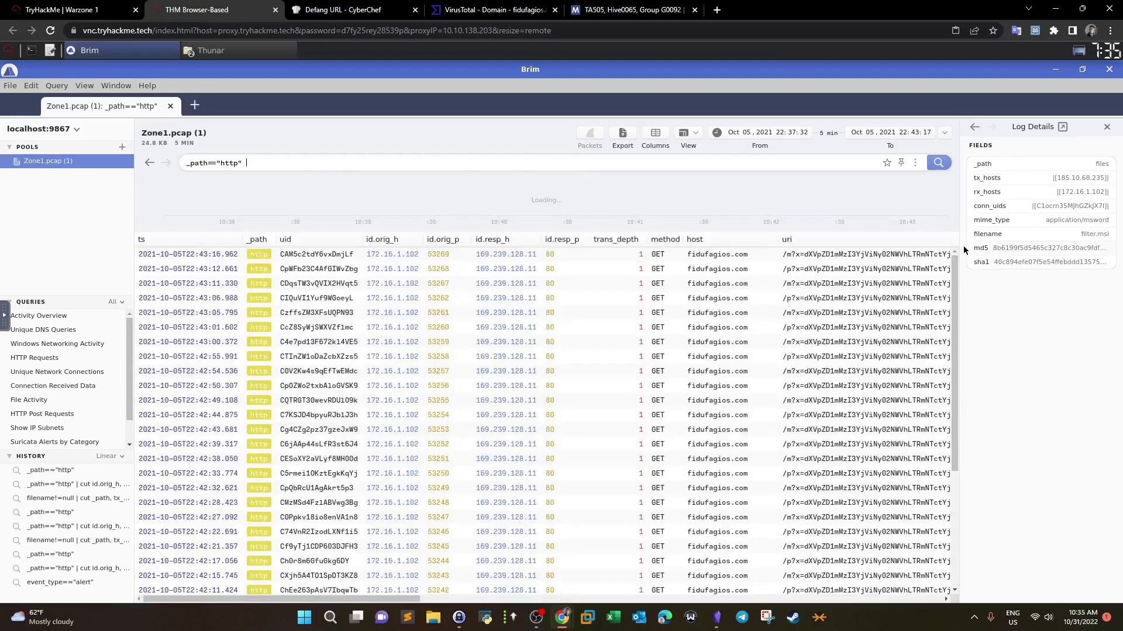
Step: Send the 10opd3r_load.msi request from 192.36.27.92 to Wireshark as packets
{"action": "scroll", "coordinate": [956, 551], "scroll_direction": "down", "scroll_amount": 2}
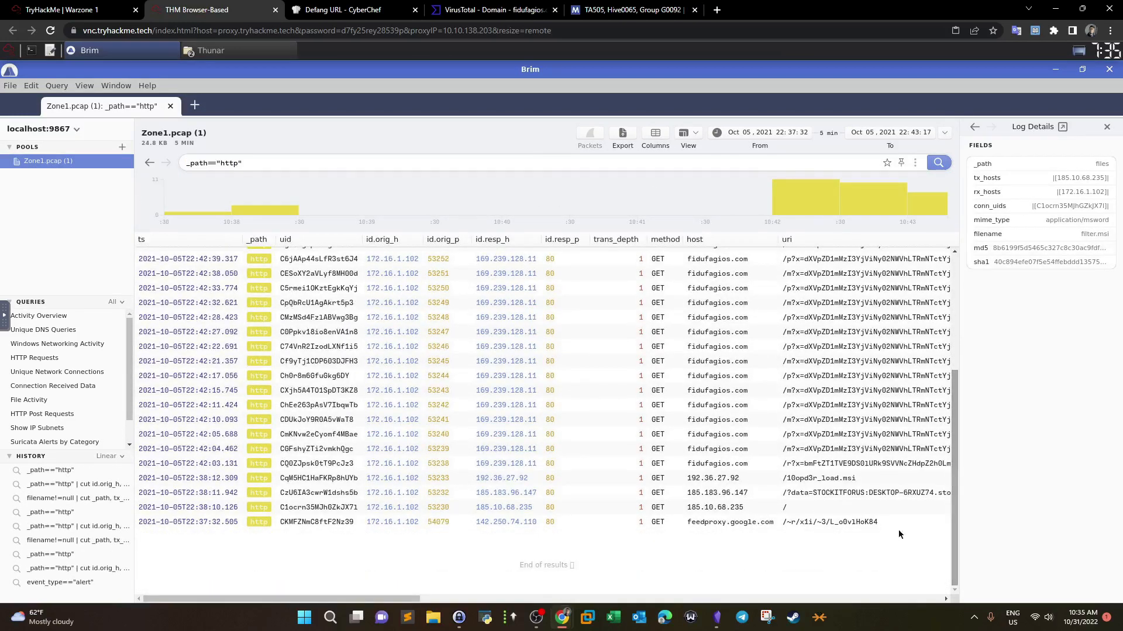
{"action": "left_click", "coordinate": [807, 464]}
{"action": "left_click", "coordinate": [803, 478]}
{"action": "left_click", "coordinate": [589, 138]}
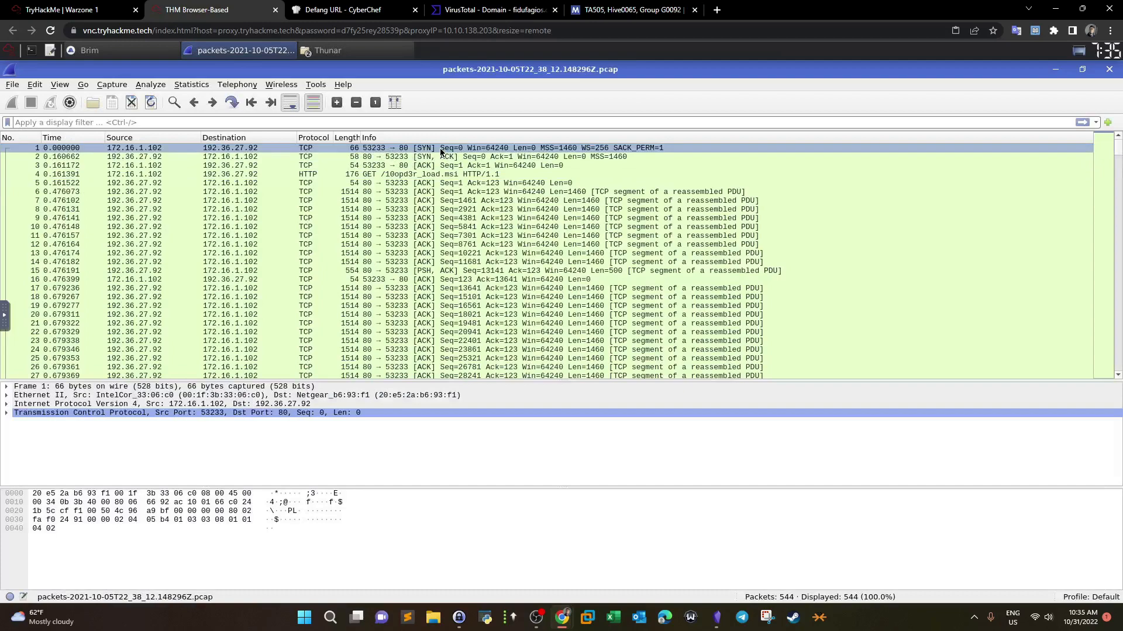
Step: Follow packet 1's TCP stream and highlight the rebol-view-278-3-1.exe install path at its end
{"action": "right_click", "coordinate": [441, 151]}
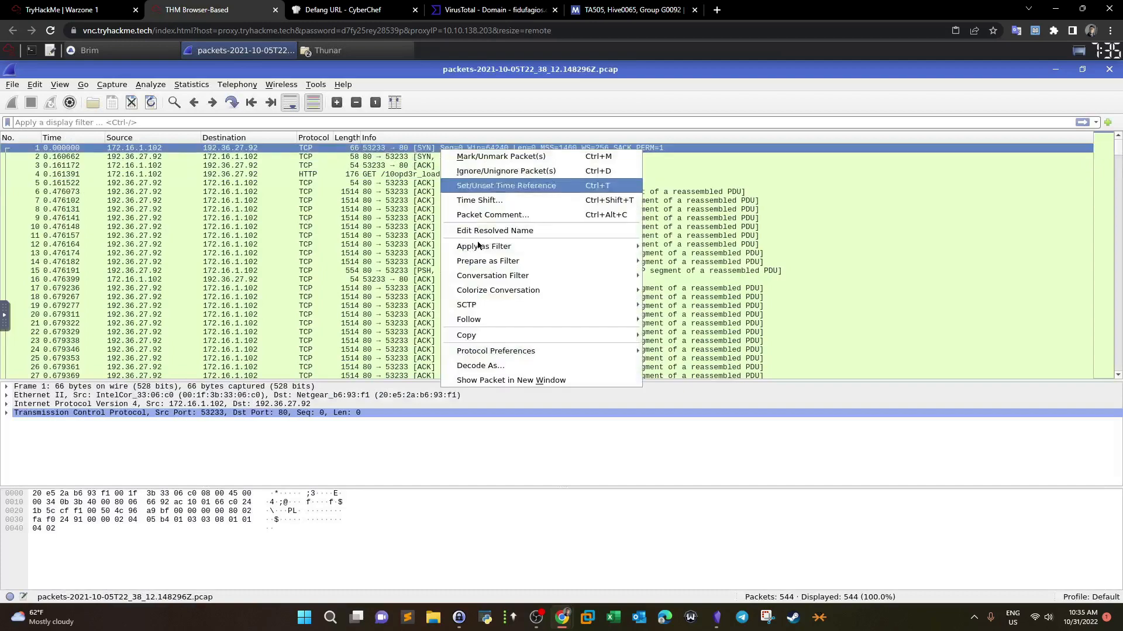
{"action": "mouse_move", "coordinate": [476, 324]}
{"action": "left_click", "coordinate": [680, 324]}
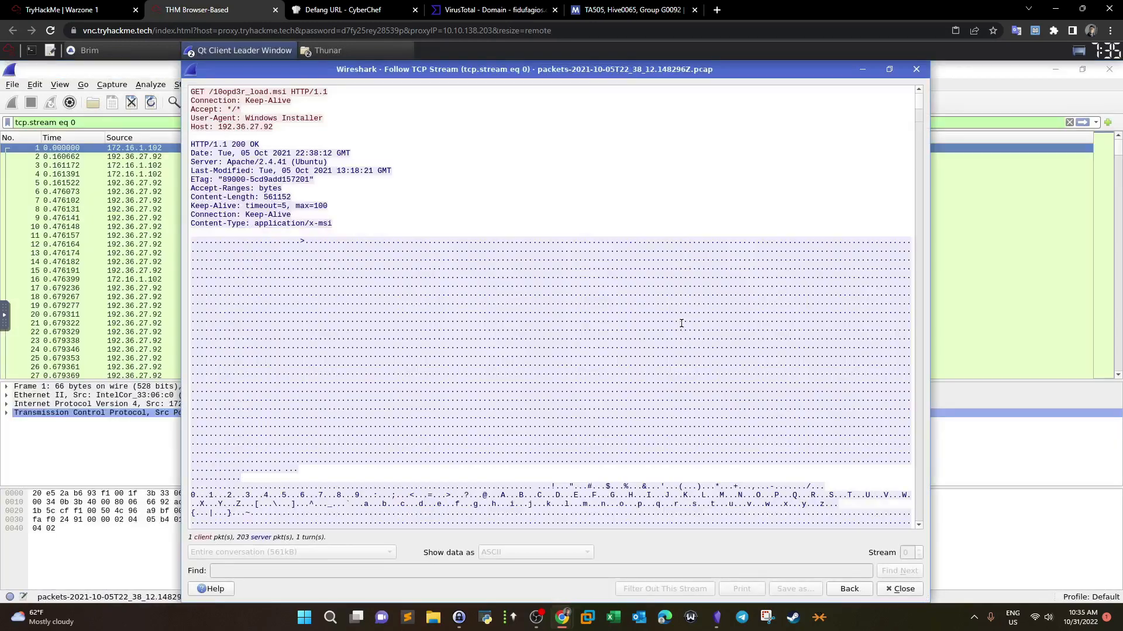
{"action": "left_click_drag", "start_coordinate": [921, 99], "coordinate": [911, 549]}
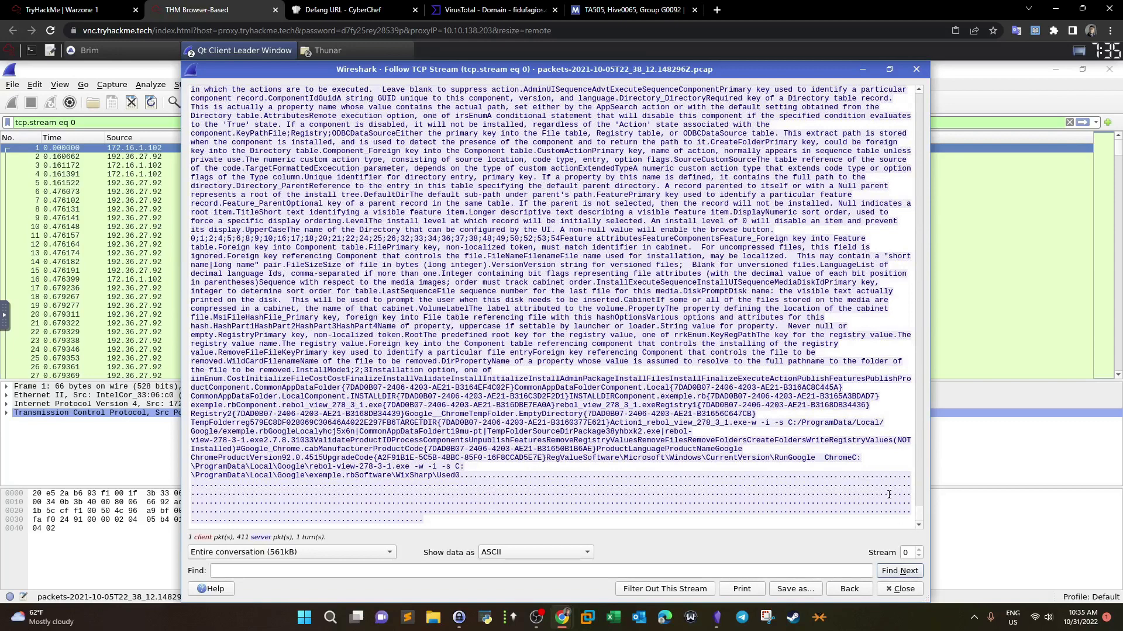
{"action": "left_click_drag", "start_coordinate": [856, 458], "coordinate": [437, 467]}
Step: Compare the path with the second file-path answer on the TryHackMe Warzone 1 page
{"action": "left_click", "coordinate": [88, 9]}
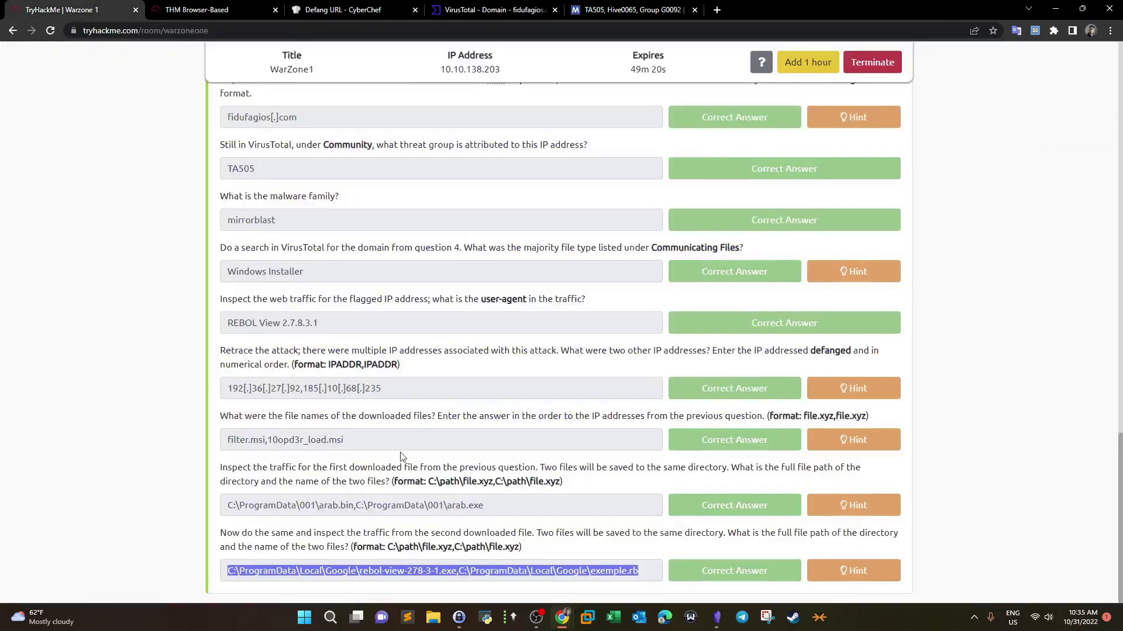
{"action": "left_click_drag", "start_coordinate": [642, 573], "coordinate": [202, 579]}
{"action": "scroll", "coordinate": [541, 384], "scroll_direction": "up", "scroll_amount": 20}
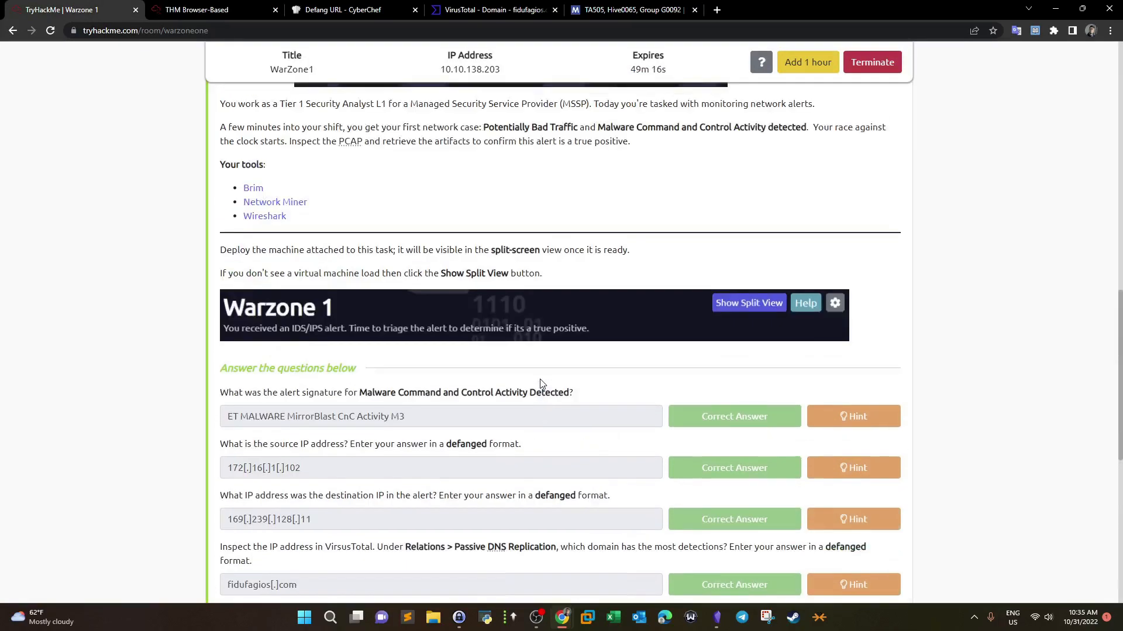